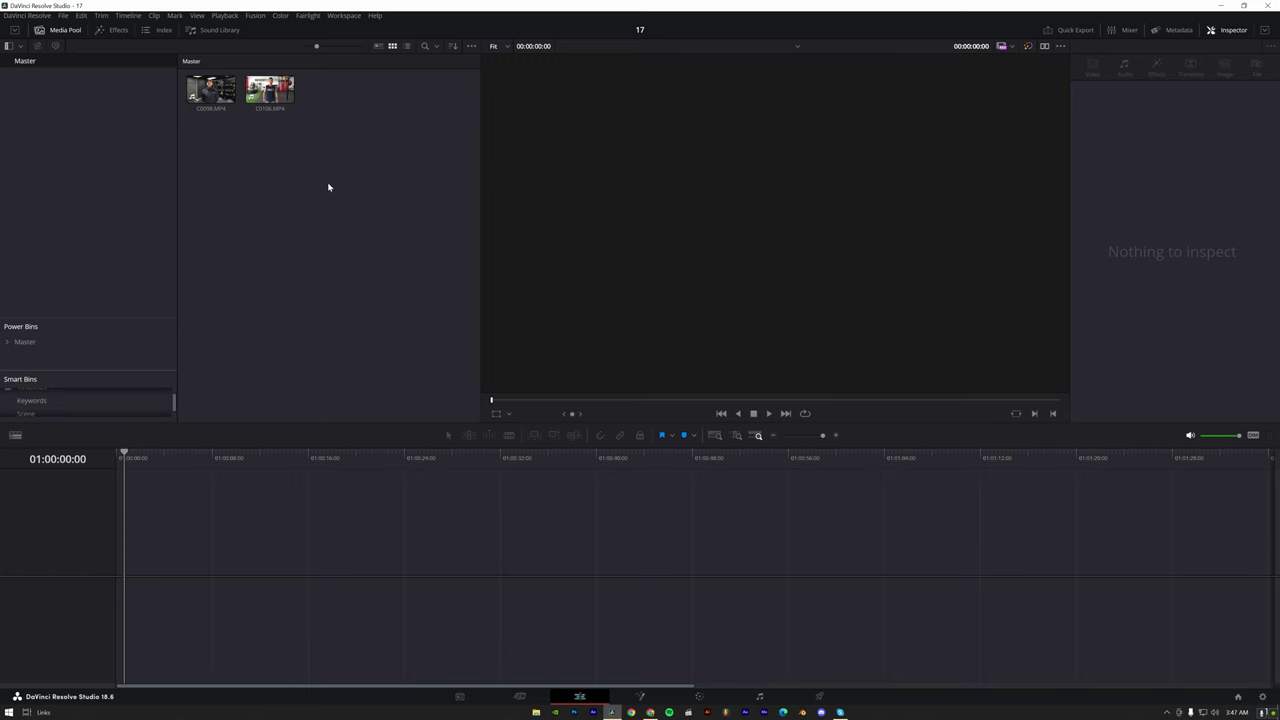
# - Create a new empty timeline named v1 from the Media Pool's Timelines menu
pyautogui.rightClick(328, 187)
pyautogui.moveTo(387, 190)
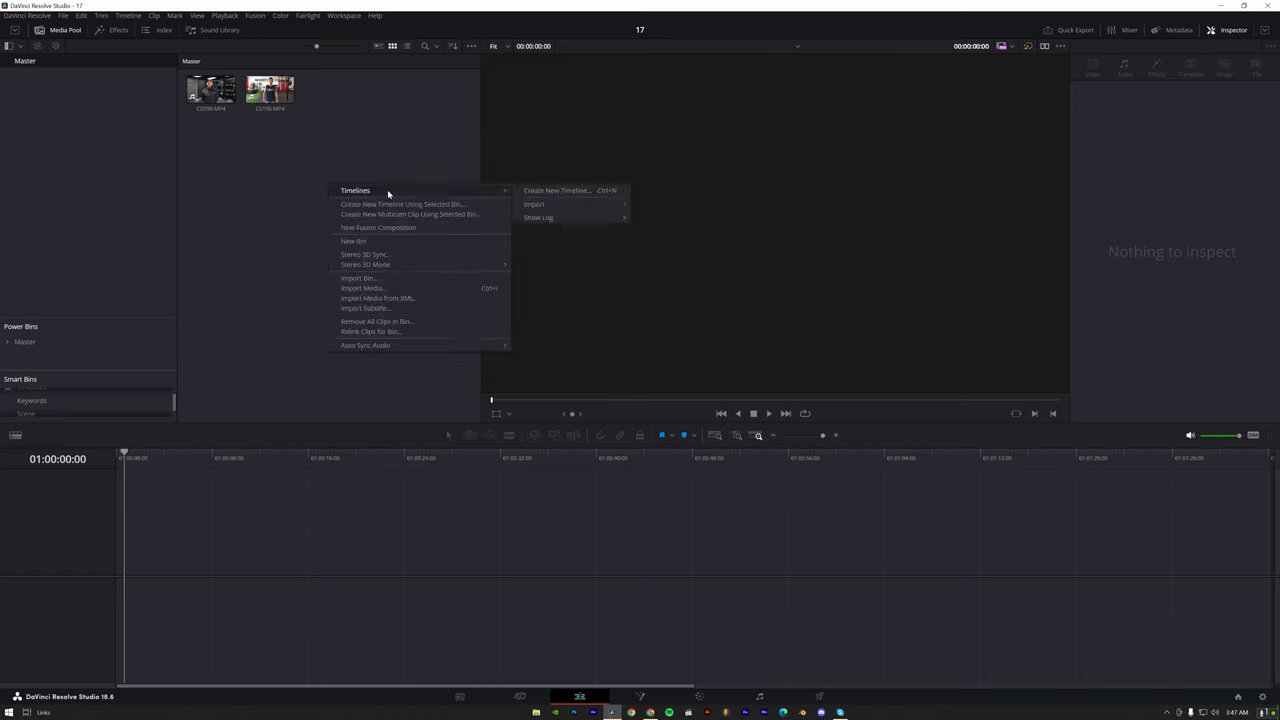
pyautogui.click(554, 199)
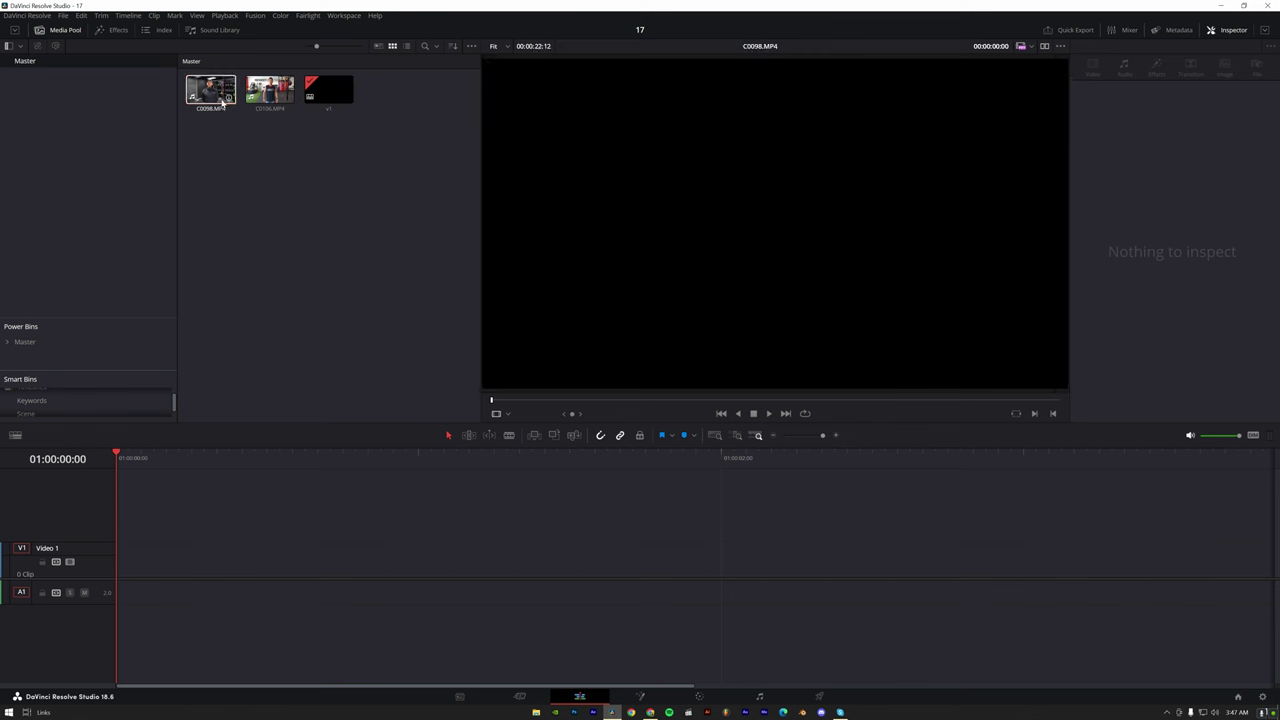
# - Place C0098 on the timeline, cut it at about four seconds and delete the remainder
pyautogui.moveTo(210, 90)
pyautogui.mouseDown()
pyautogui.moveTo(172, 577)
pyautogui.moveTo(124, 577)
pyautogui.mouseUp()
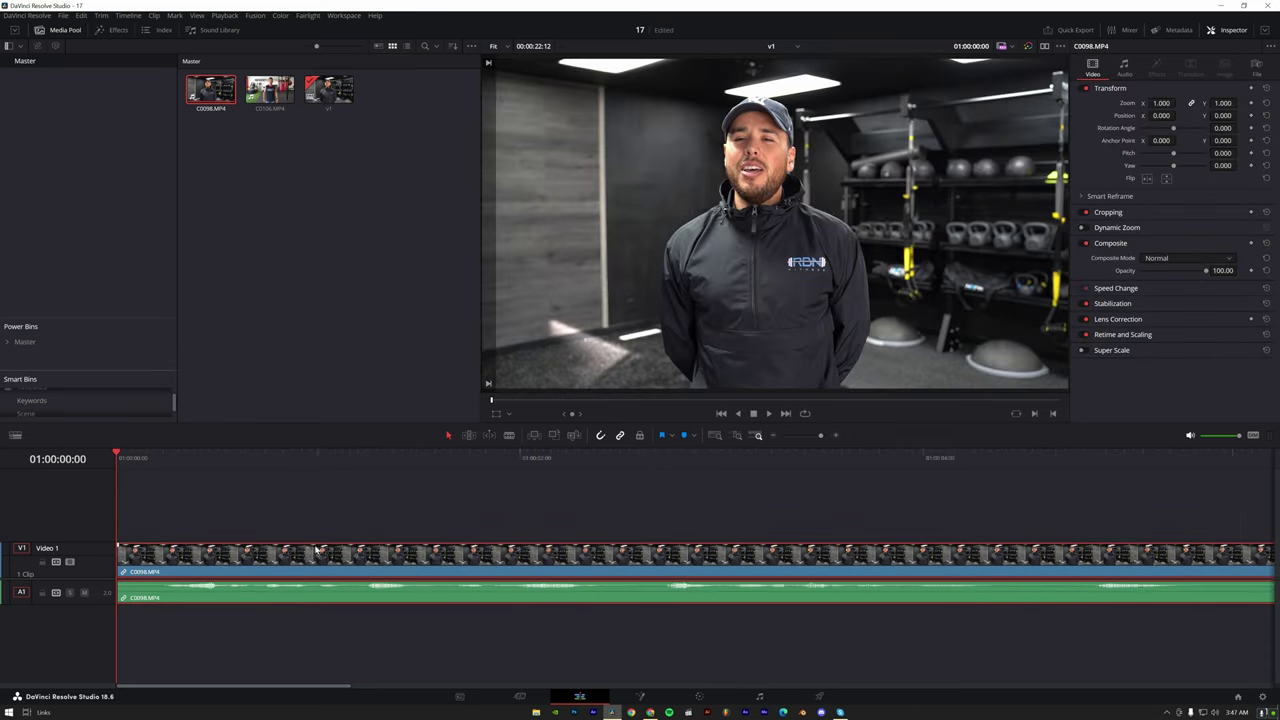
pyautogui.click(1192, 436)
pyautogui.scroll(-5, 545, 551)
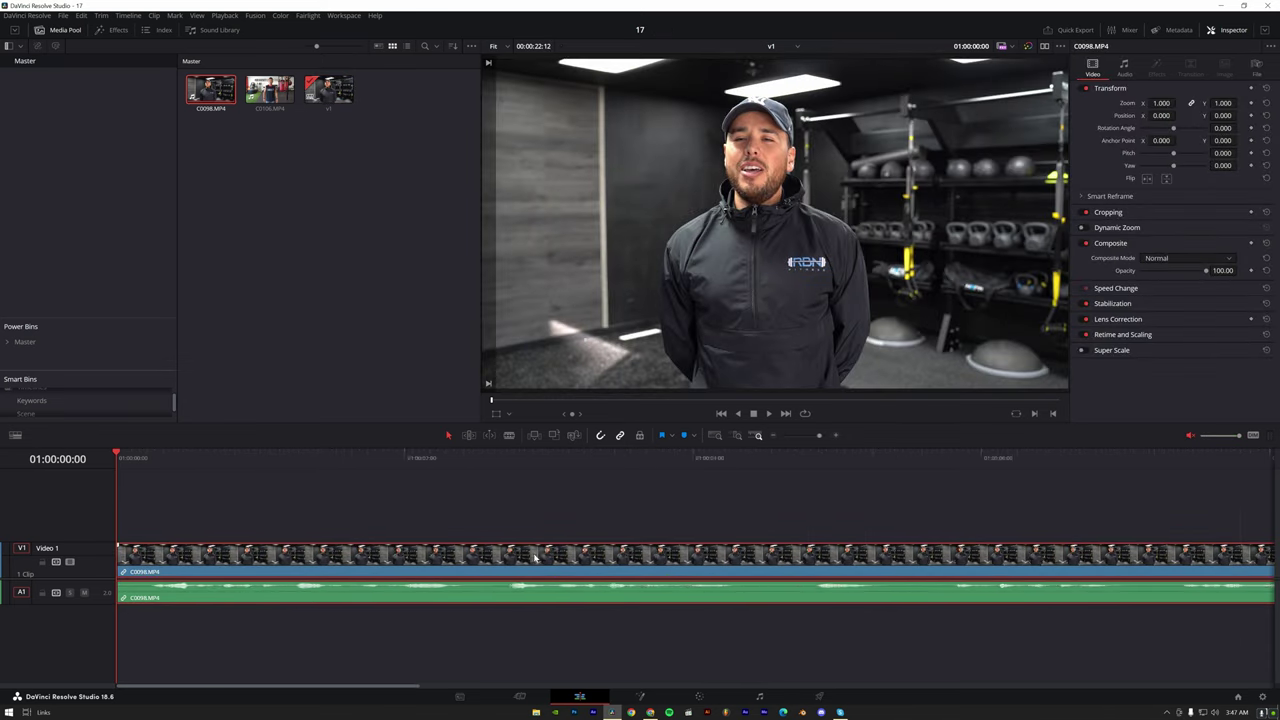
pyautogui.scroll(-3, 545, 551)
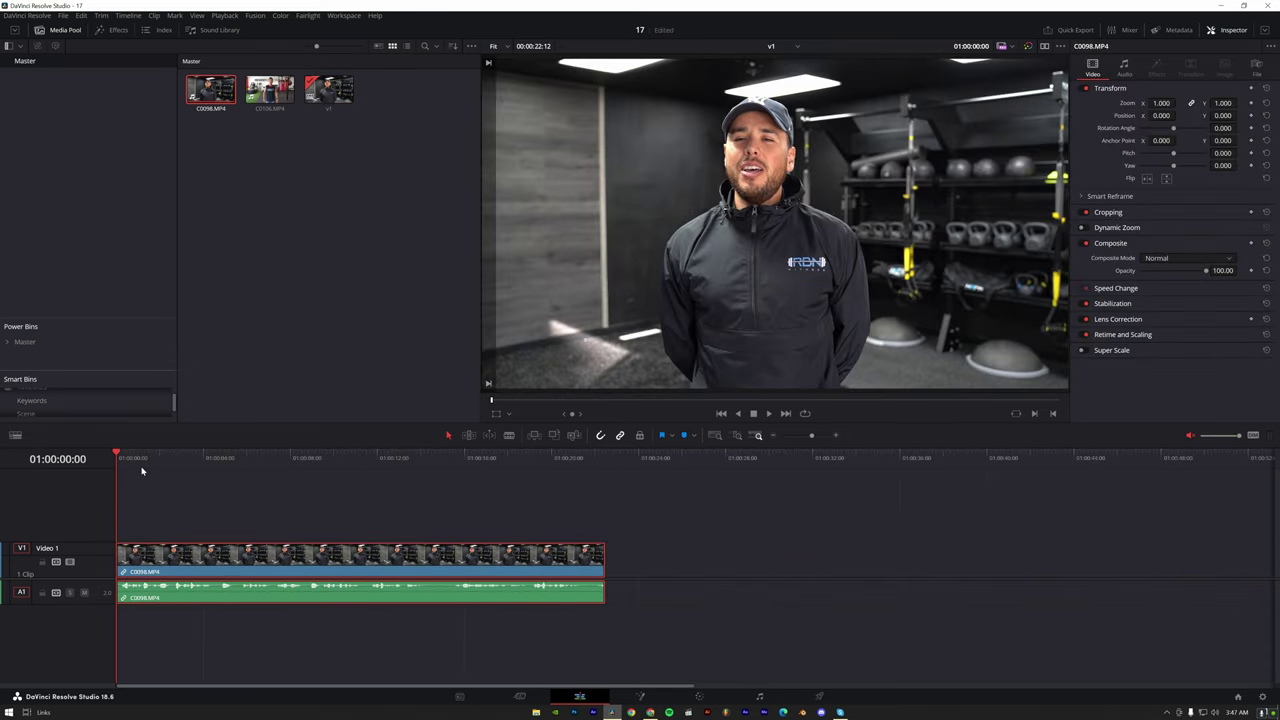
pyautogui.moveTo(143, 468); pyautogui.dragTo(209, 460)
pyautogui.hotkey('ctrl', 'b')
pyautogui.moveTo(303, 523); pyautogui.dragTo(334, 606)
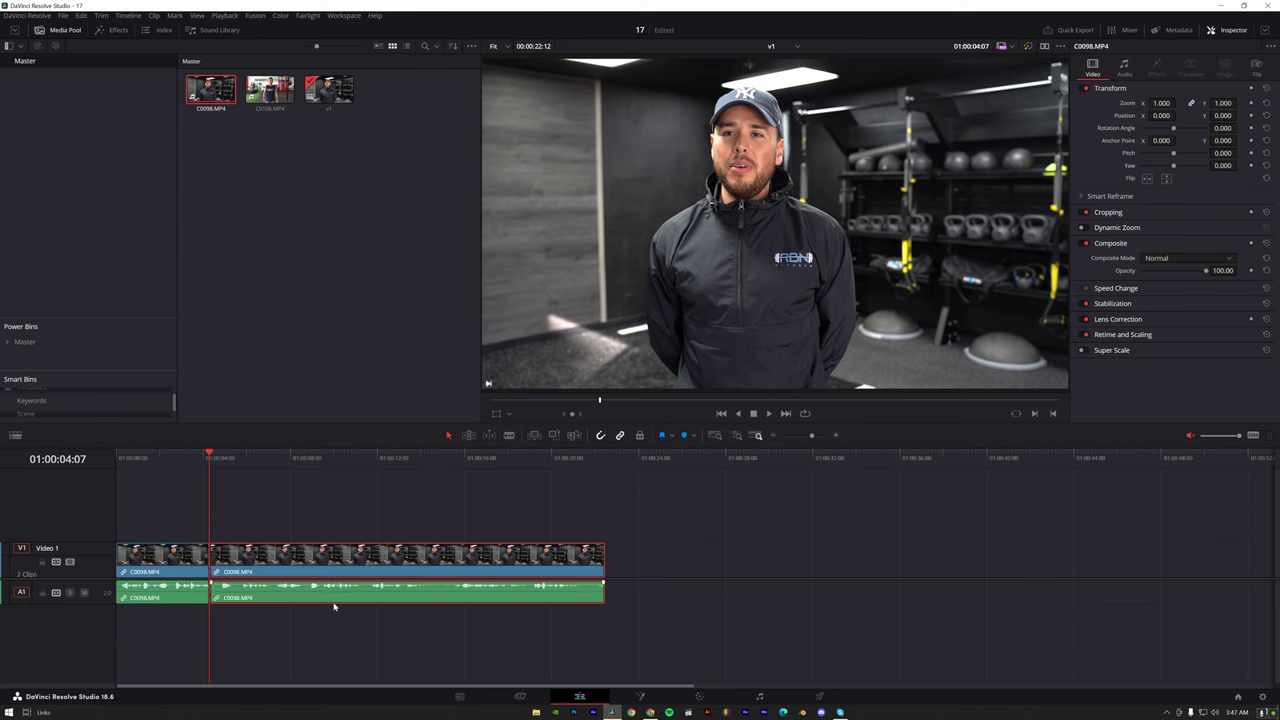
pyautogui.press('Delete')
# - Add a trimmed, video-only section of C0106 right after C0098 and fit the timeline view
pyautogui.doubleClick(270, 92)
pyautogui.press('space')
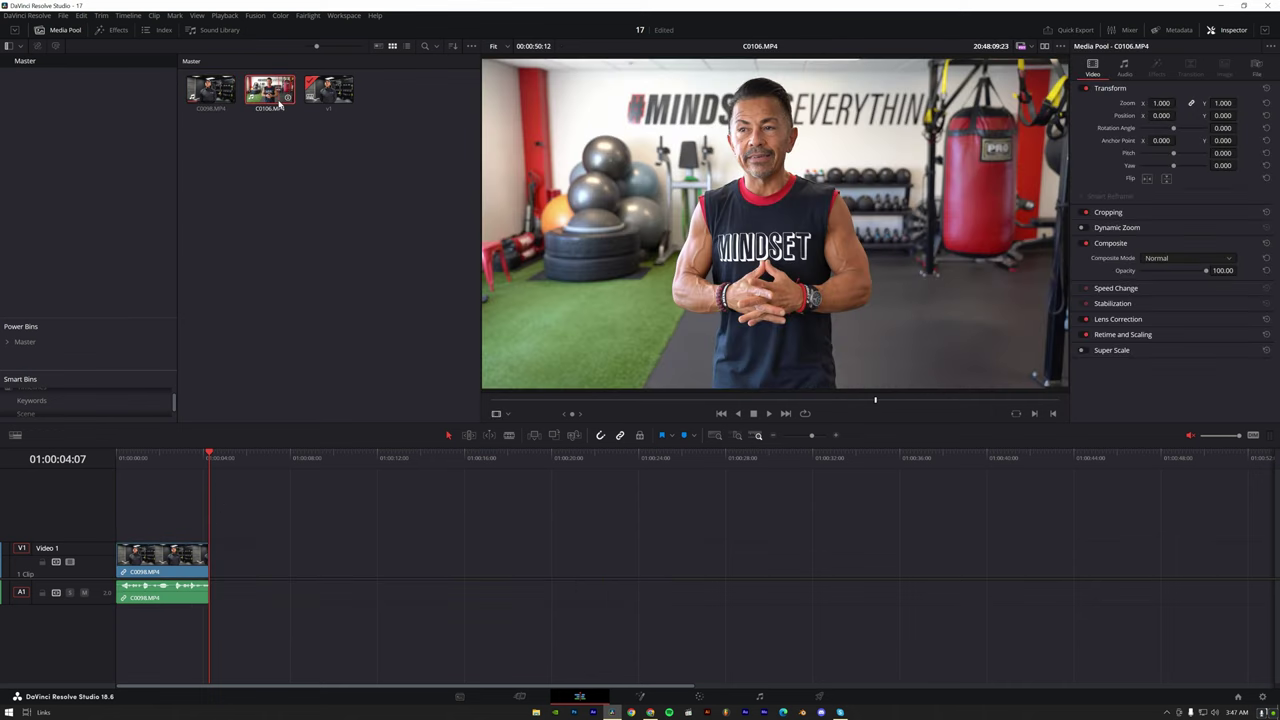
pyautogui.moveTo(493, 401); pyautogui.dragTo(680, 400)
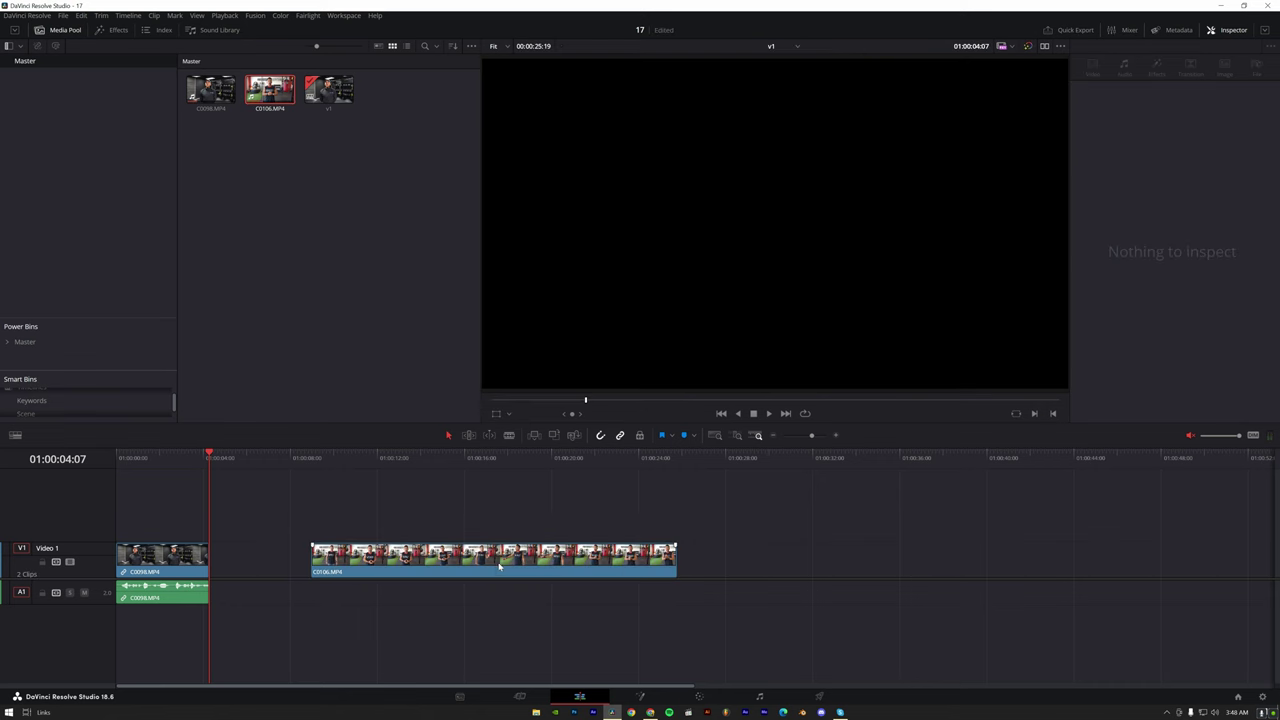
pyautogui.moveTo(757, 383); pyautogui.dragTo(402, 565)
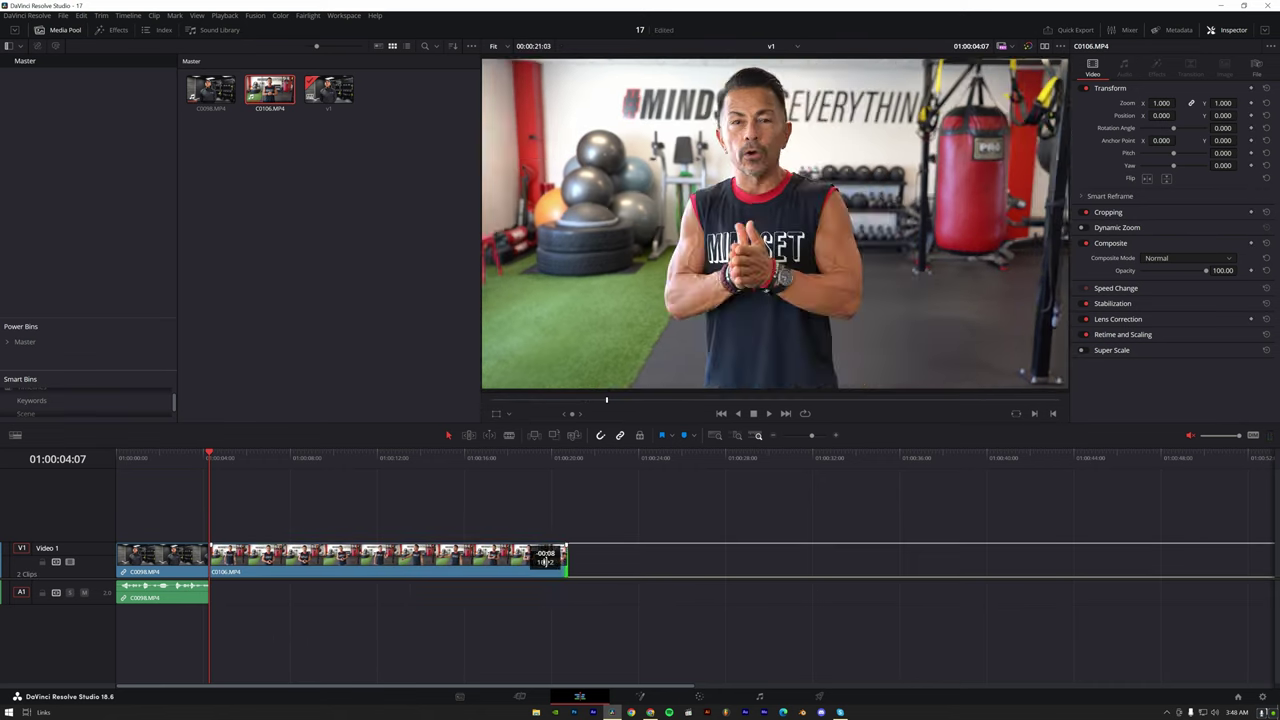
pyautogui.moveTo(582, 560); pyautogui.dragTo(312, 565)
pyautogui.press('Home')
pyautogui.hotkey('ctrl', '=')
pyautogui.hotkey('ctrl', '=')
pyautogui.hotkey('ctrl', '=')
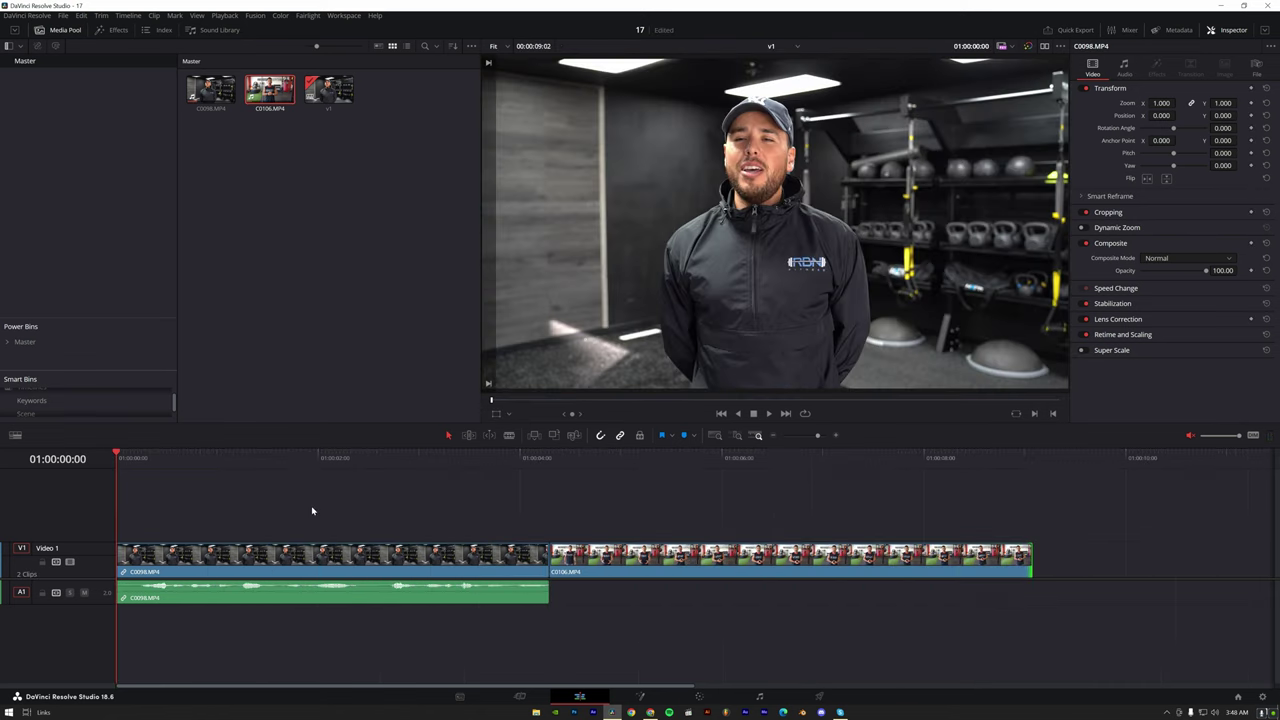
pyautogui.click(347, 556)
# - Expand C0098's Transform and Cropping settings and try cropping its left and right sides
pyautogui.click(1212, 31)
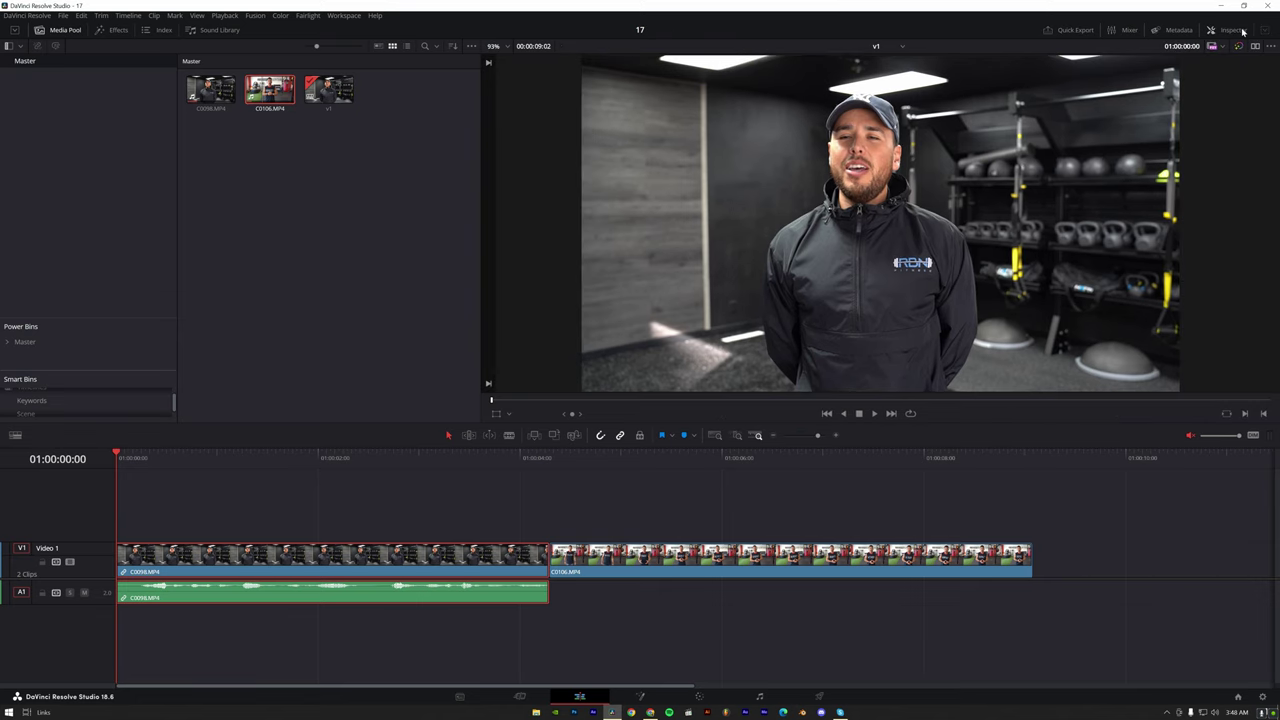
pyautogui.click(1242, 31)
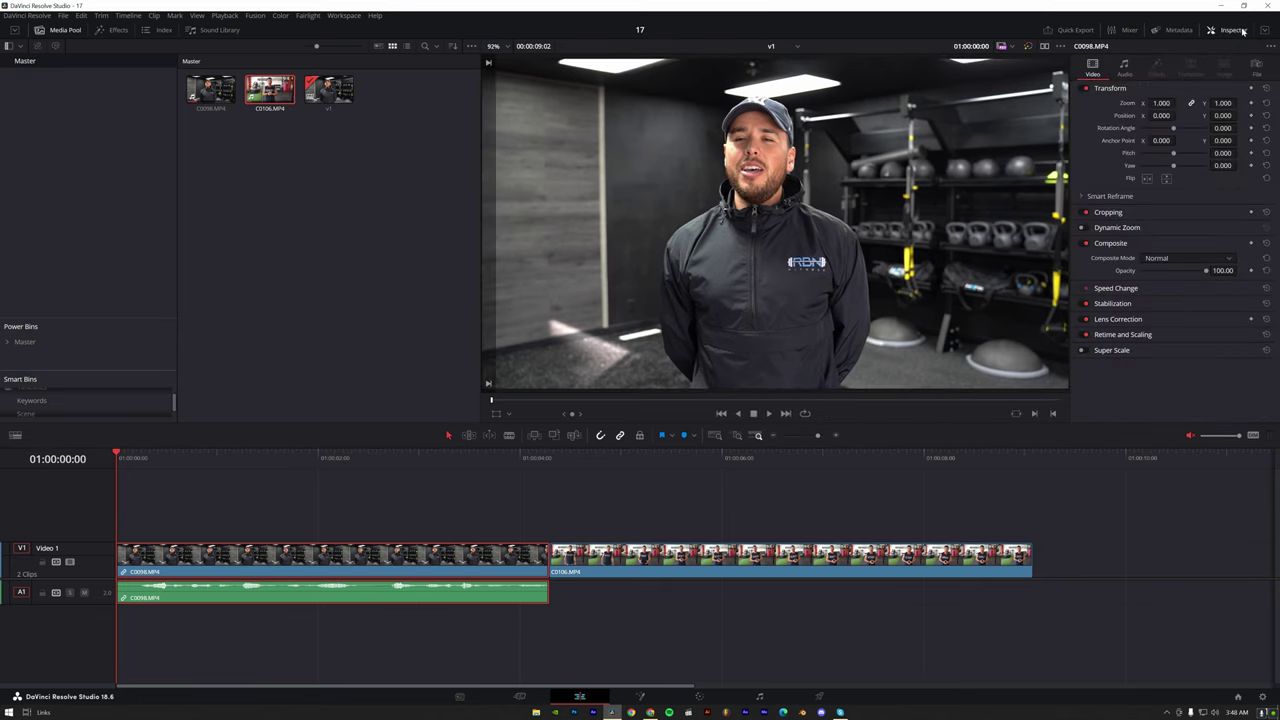
pyautogui.click(1117, 90)
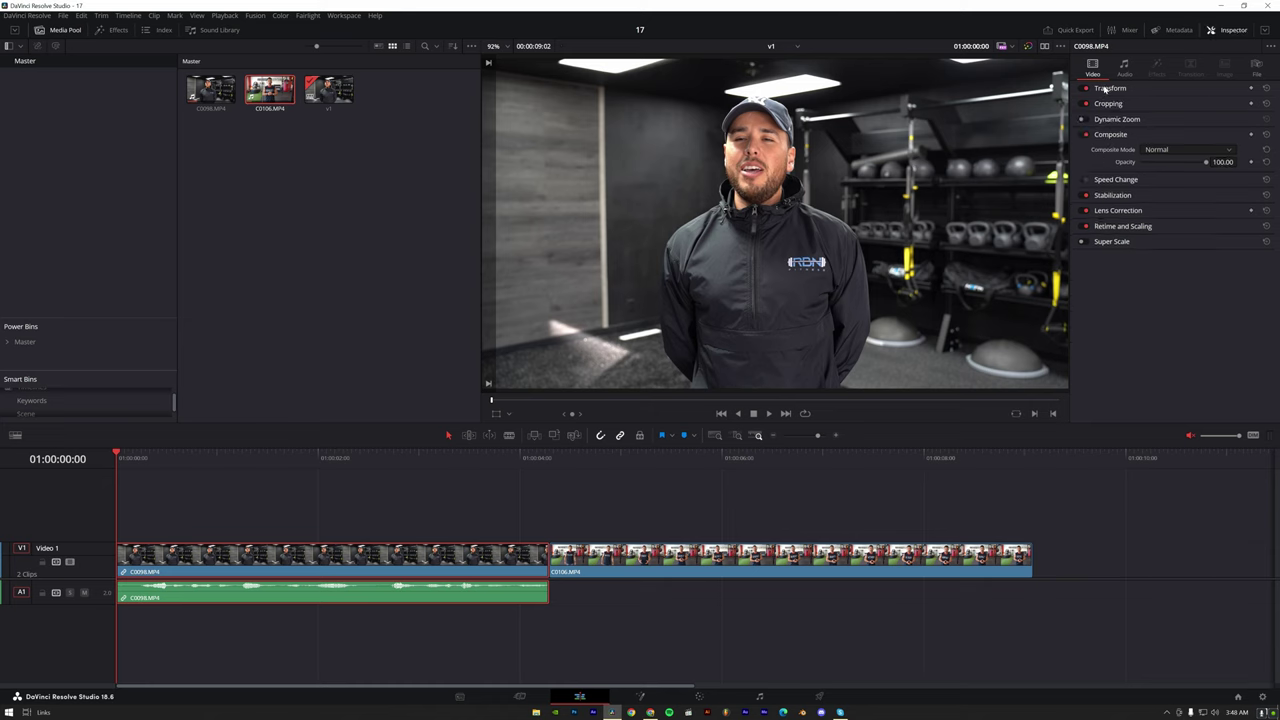
pyautogui.click(1105, 89)
pyautogui.click(1106, 212)
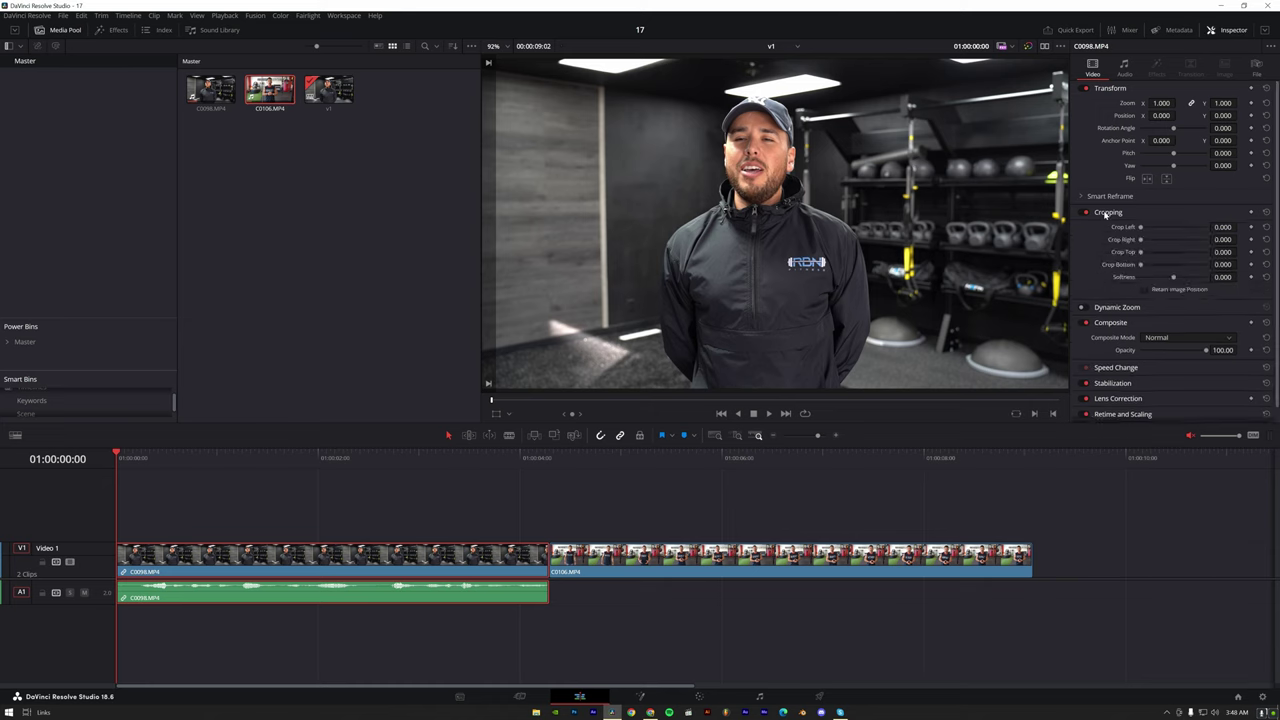
pyautogui.moveTo(1140, 228); pyautogui.dragTo(1167, 229)
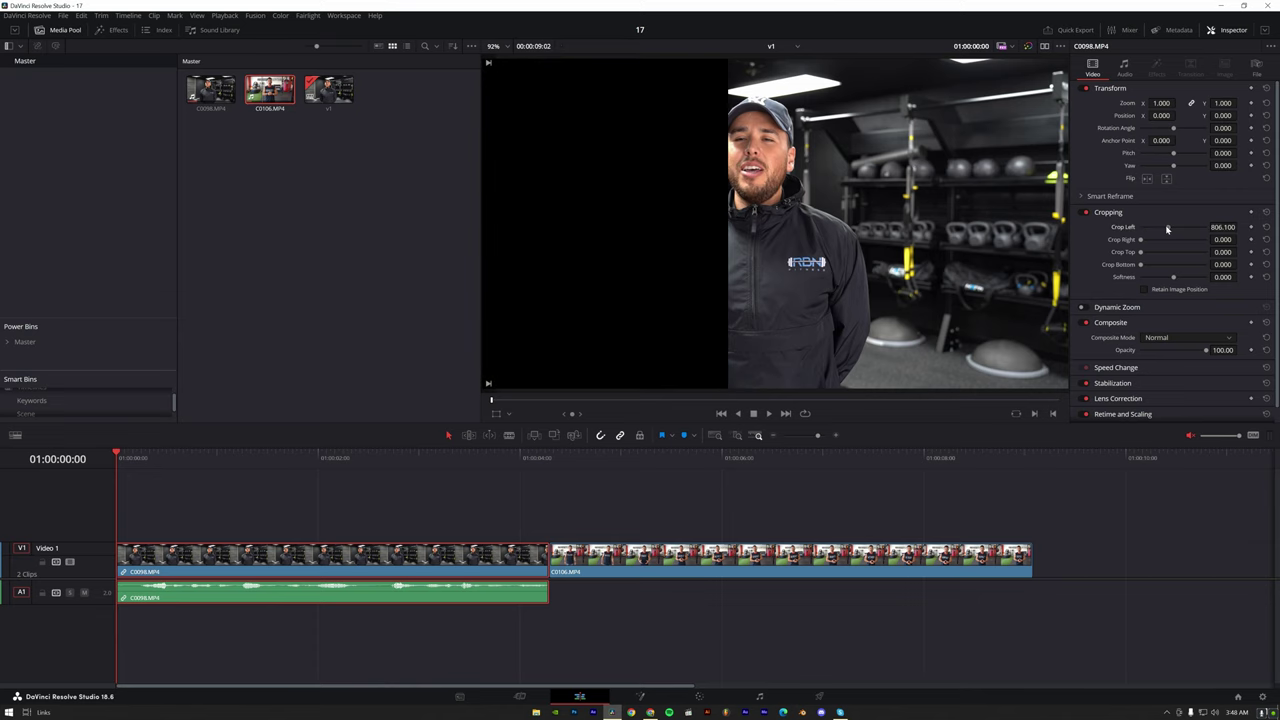
pyautogui.moveTo(1167, 229)
pyautogui.mouseDown()
pyautogui.moveTo(1140, 228)
pyautogui.moveTo(1156, 241)
pyautogui.moveTo(1140, 240)
pyautogui.moveTo(1178, 254)
pyautogui.moveTo(1140, 252)
pyautogui.moveTo(1163, 268)
pyautogui.moveTo(1128, 270)
pyautogui.mouseUp()
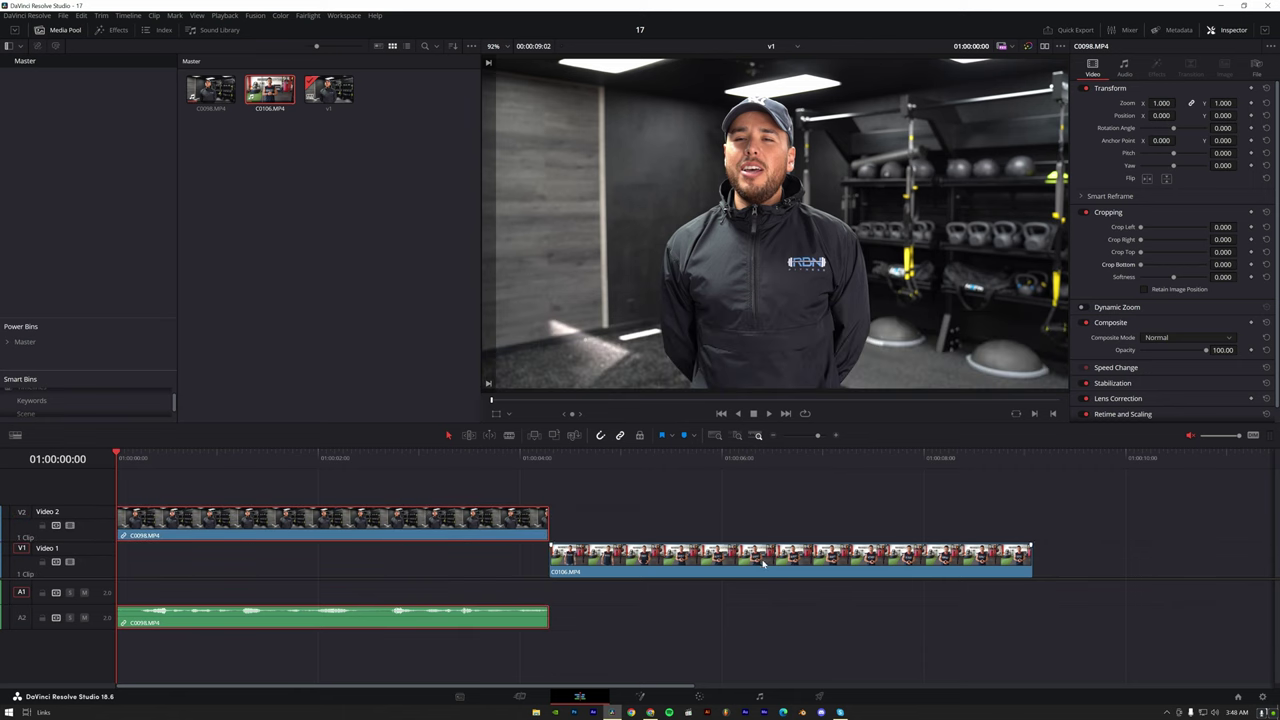
# - Move C0106 to the timeline start, slide C0098 left and C0106 right to X 389
pyautogui.moveTo(763, 563); pyautogui.dragTo(331, 563)
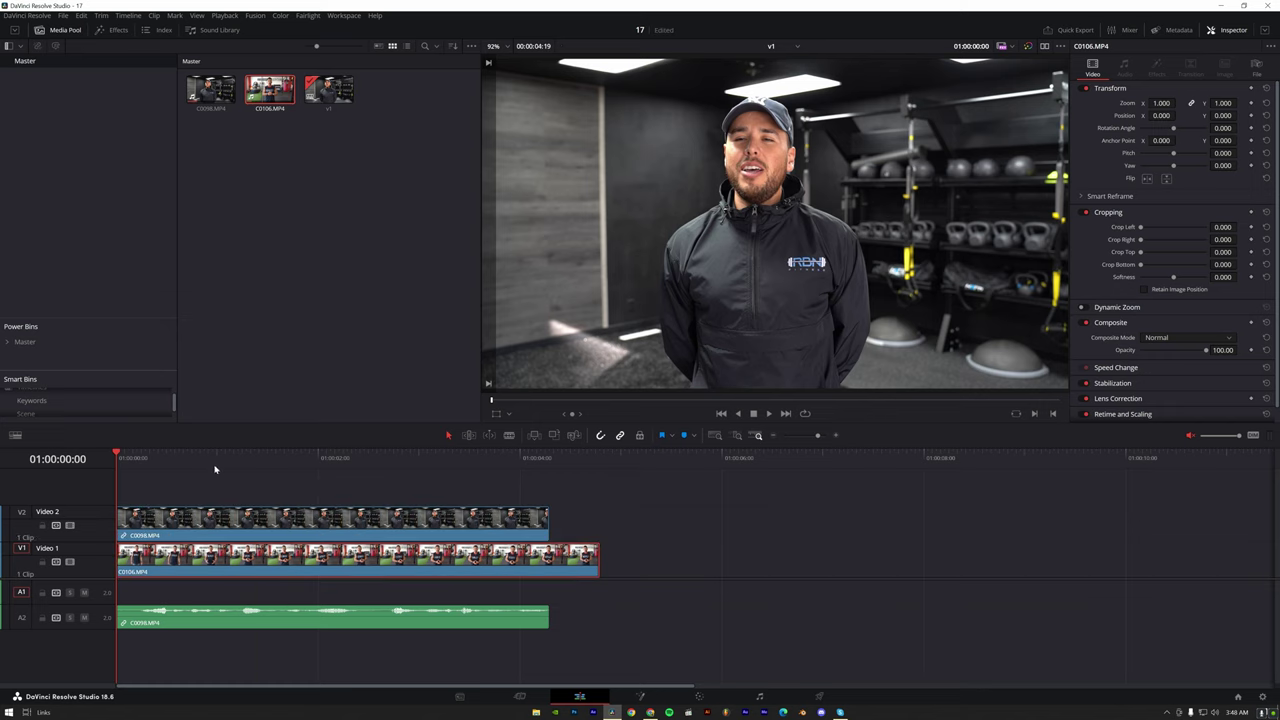
pyautogui.click(255, 458)
pyautogui.click(350, 520)
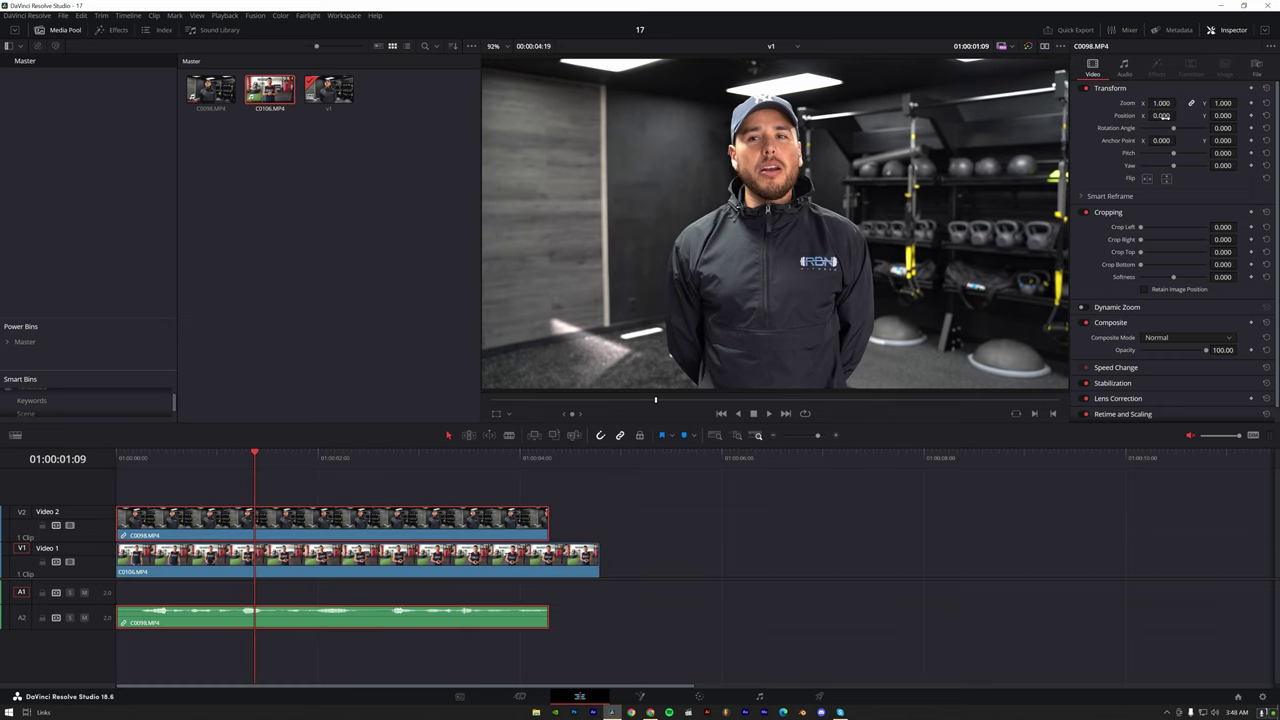
pyautogui.moveTo(1162, 116); pyautogui.dragTo(711, 463)
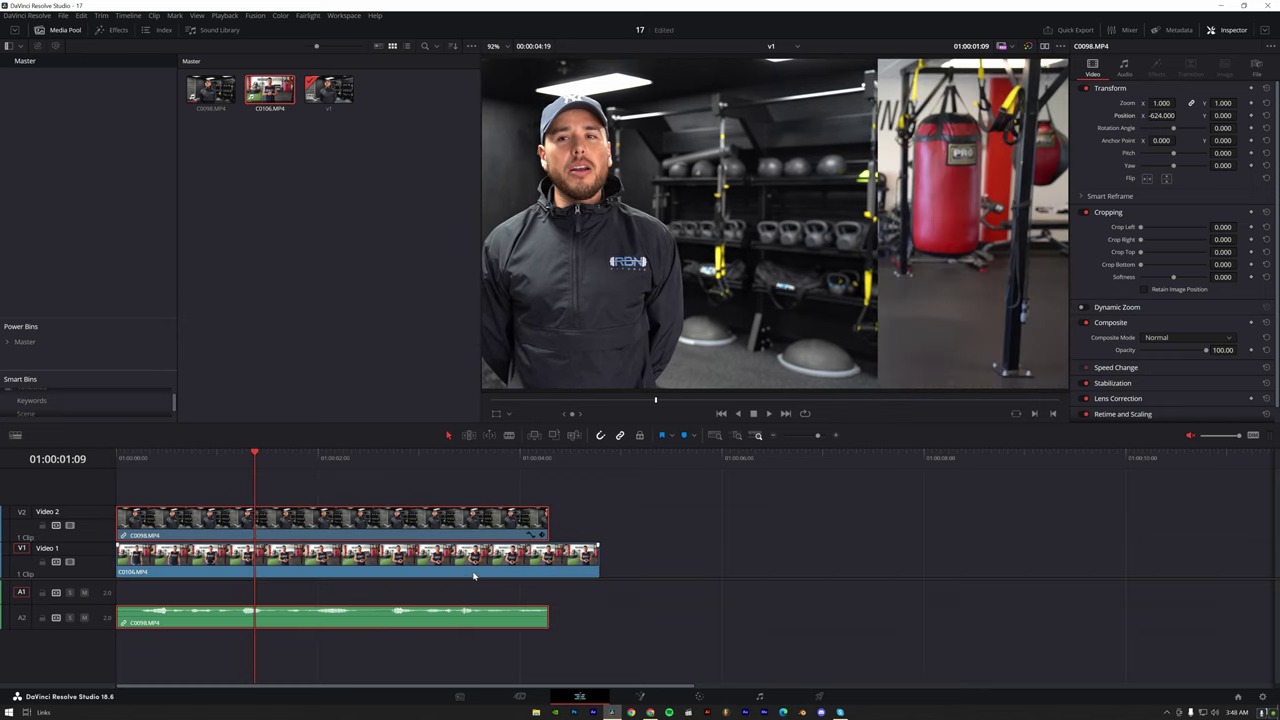
pyautogui.click(474, 574)
pyautogui.moveTo(1163, 116); pyautogui.dragTo(1179, 116)
# - Crop 443 off C0098's right side and nudge it to X -487
pyautogui.scroll(-2, 822, 195)
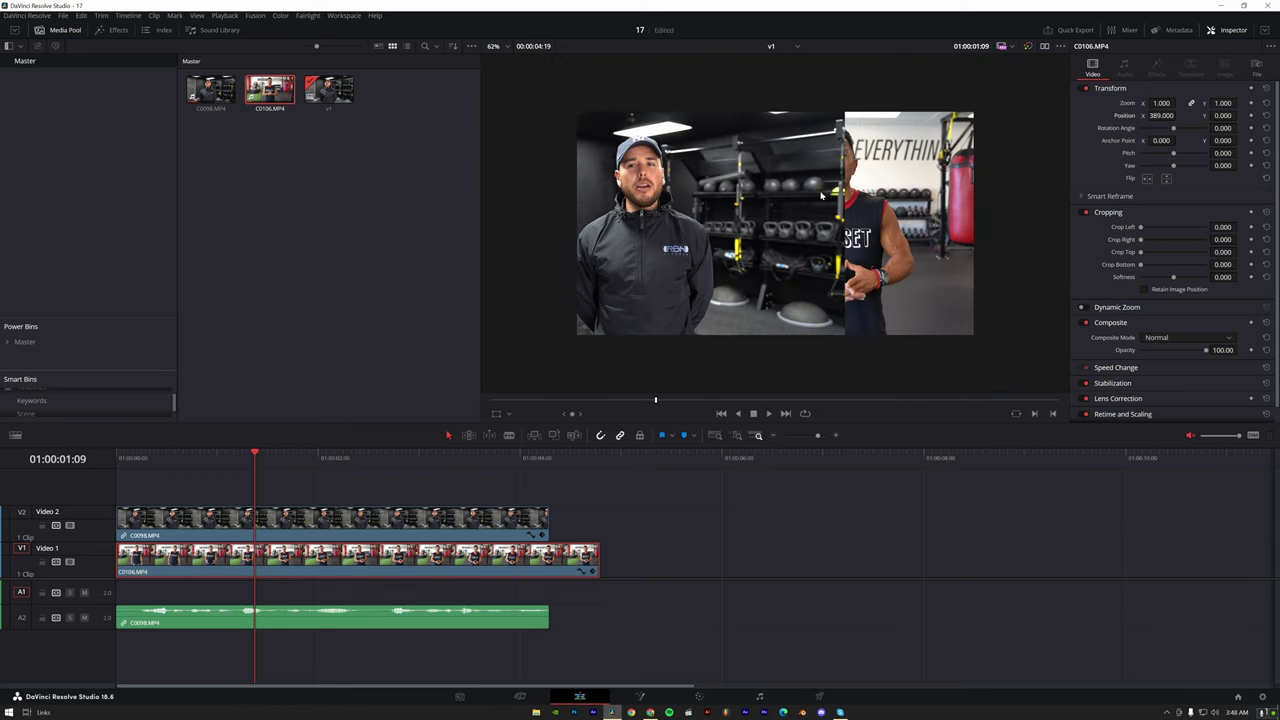
pyautogui.click(407, 519)
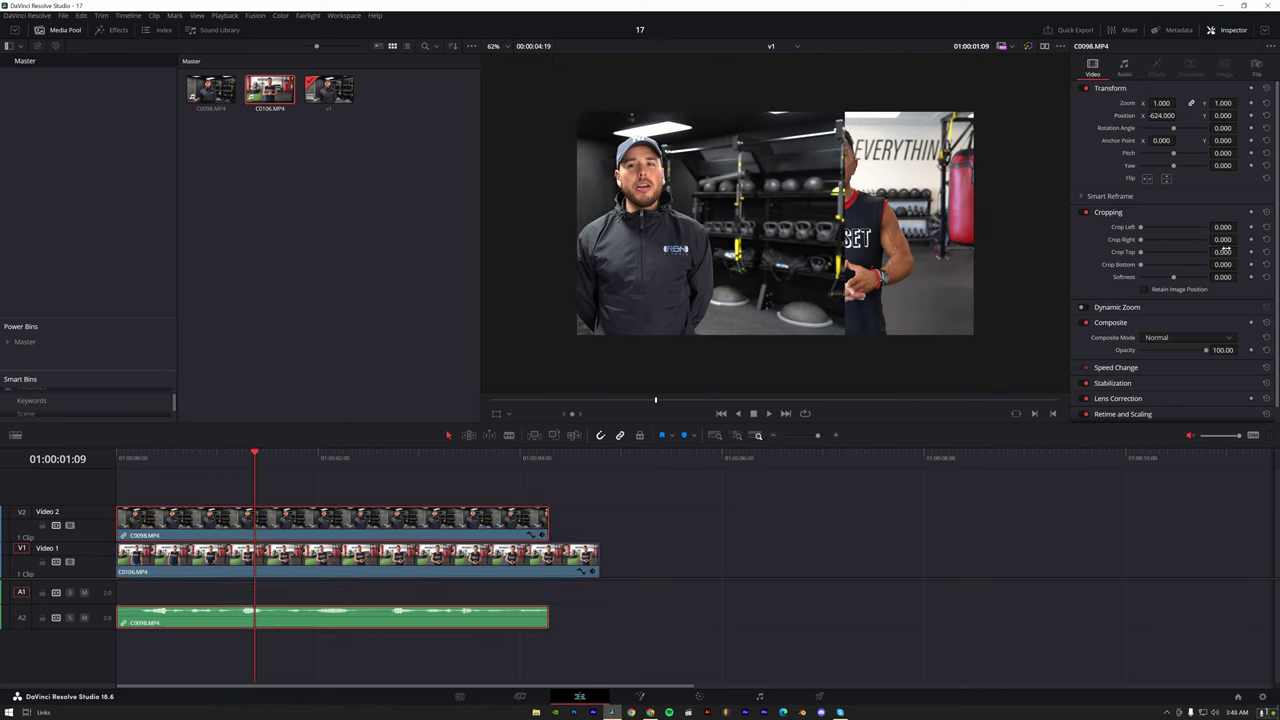
pyautogui.moveTo(1224, 240); pyautogui.dragTo(1241, 240)
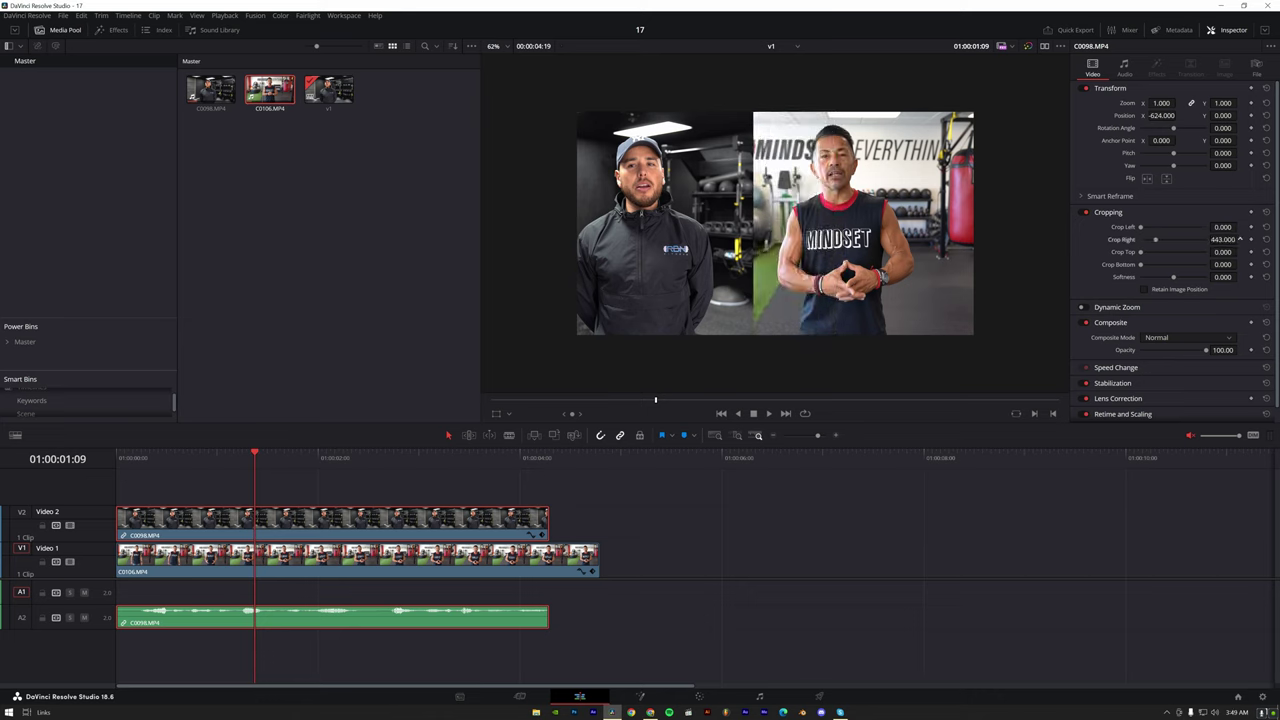
pyautogui.moveTo(1162, 115); pyautogui.dragTo(1180, 115)
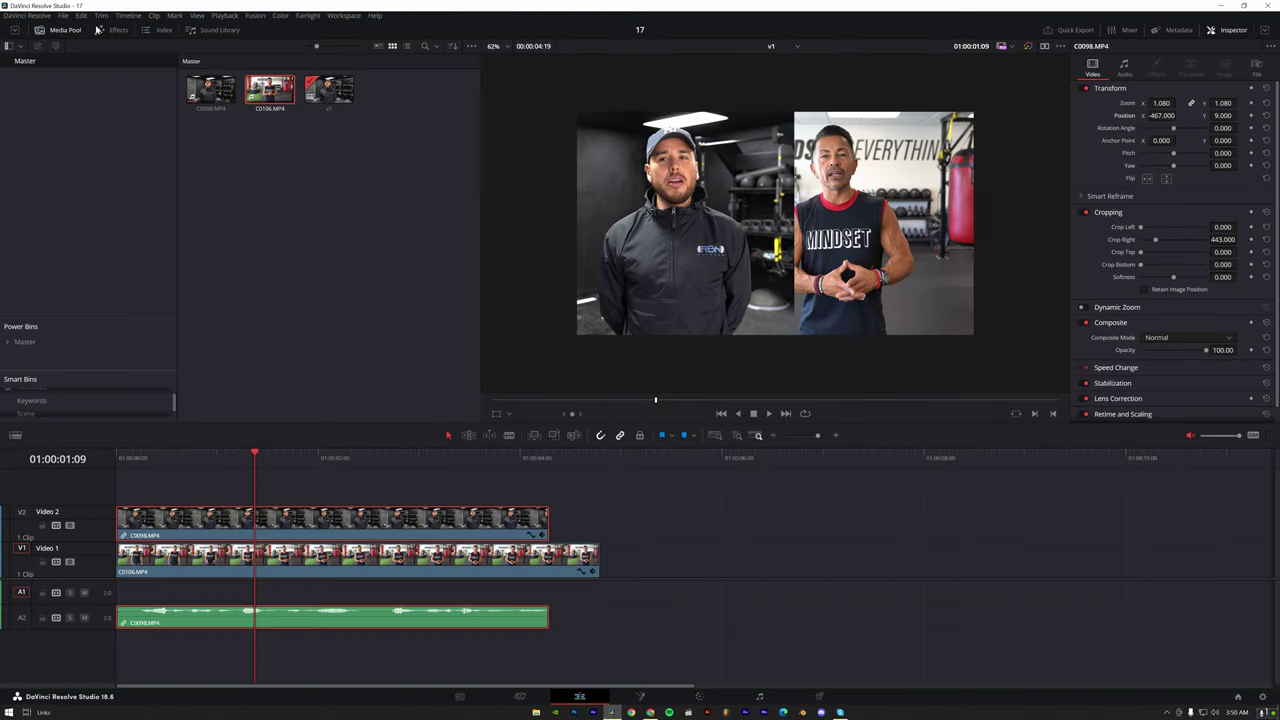
# - Search the Effects library for 'solid' and drag Solid Color onto a new Video 3 track
pyautogui.click(98, 30)
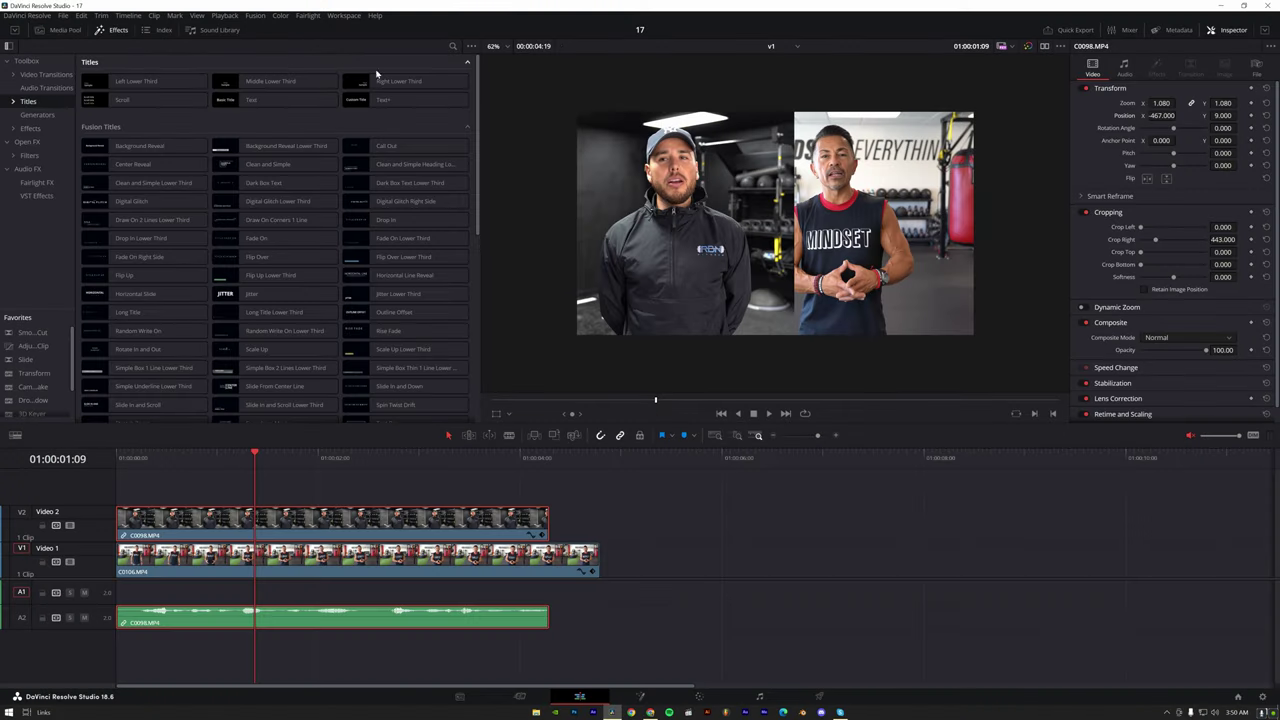
pyautogui.click(453, 46)
pyautogui.write('solid')
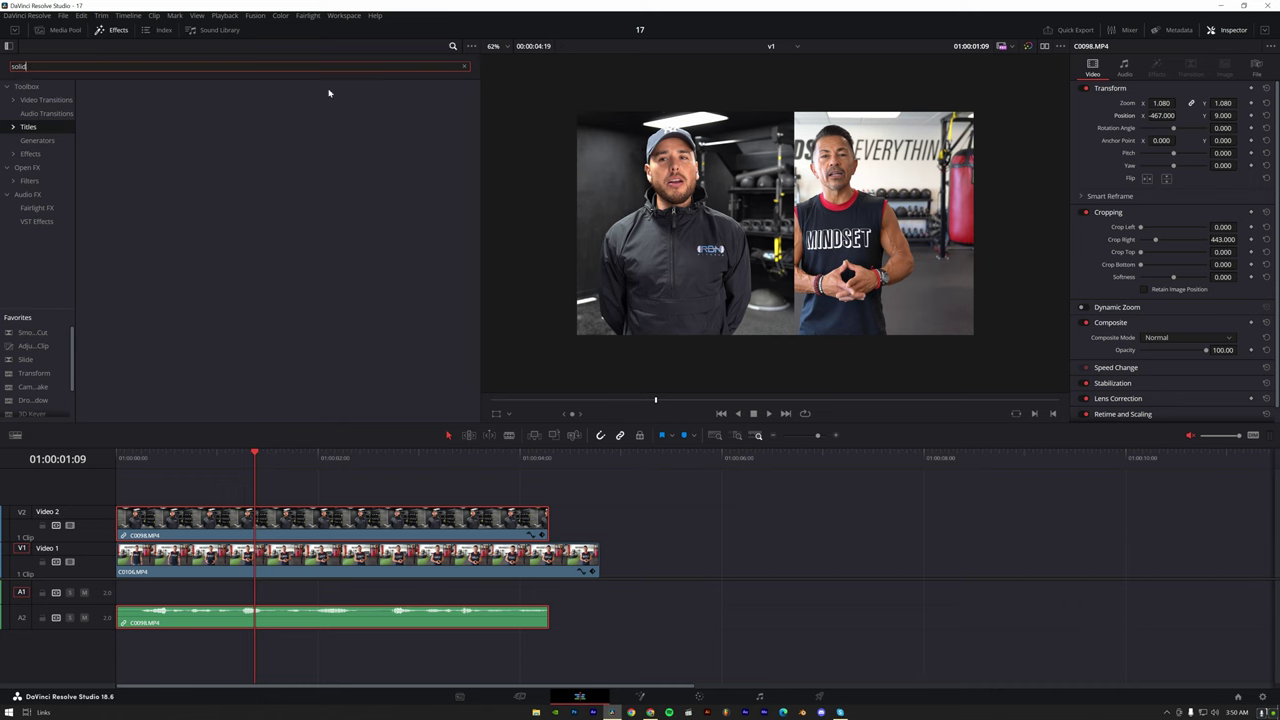
pyautogui.click(120, 106)
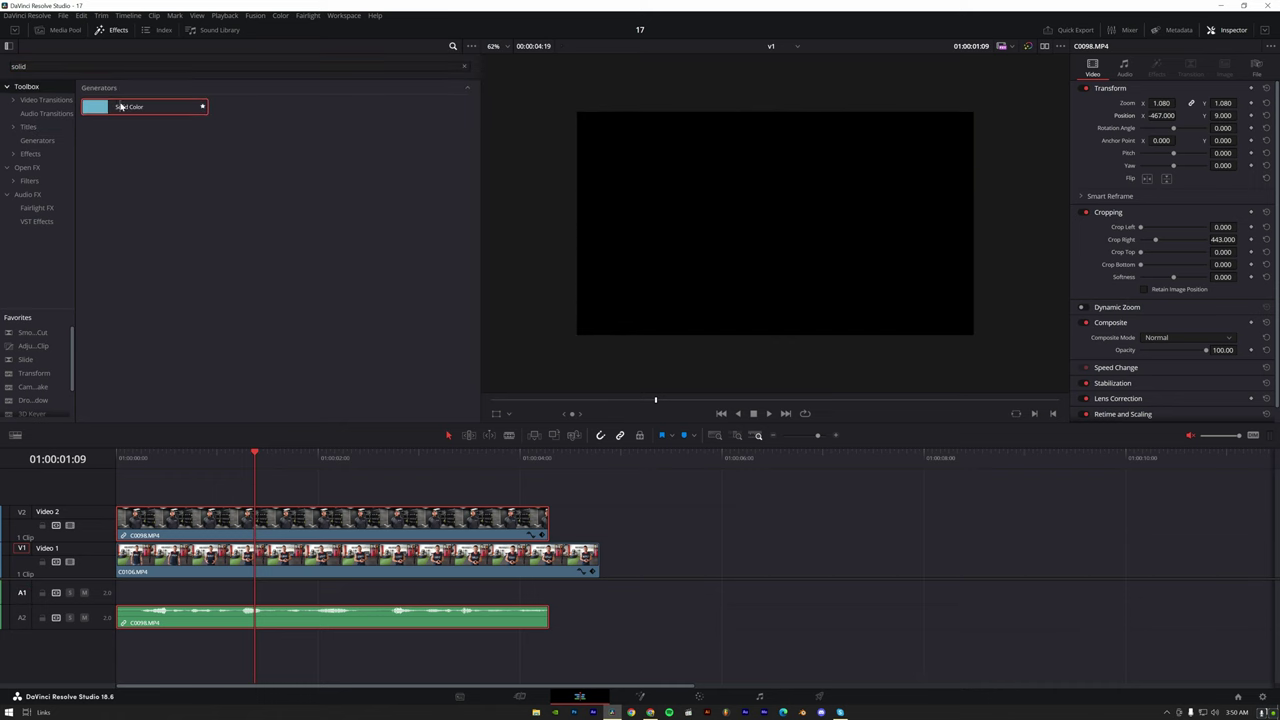
pyautogui.moveTo(120, 106)
pyautogui.mouseDown()
pyautogui.moveTo(423, 470)
pyautogui.moveTo(196, 470)
pyautogui.mouseUp()
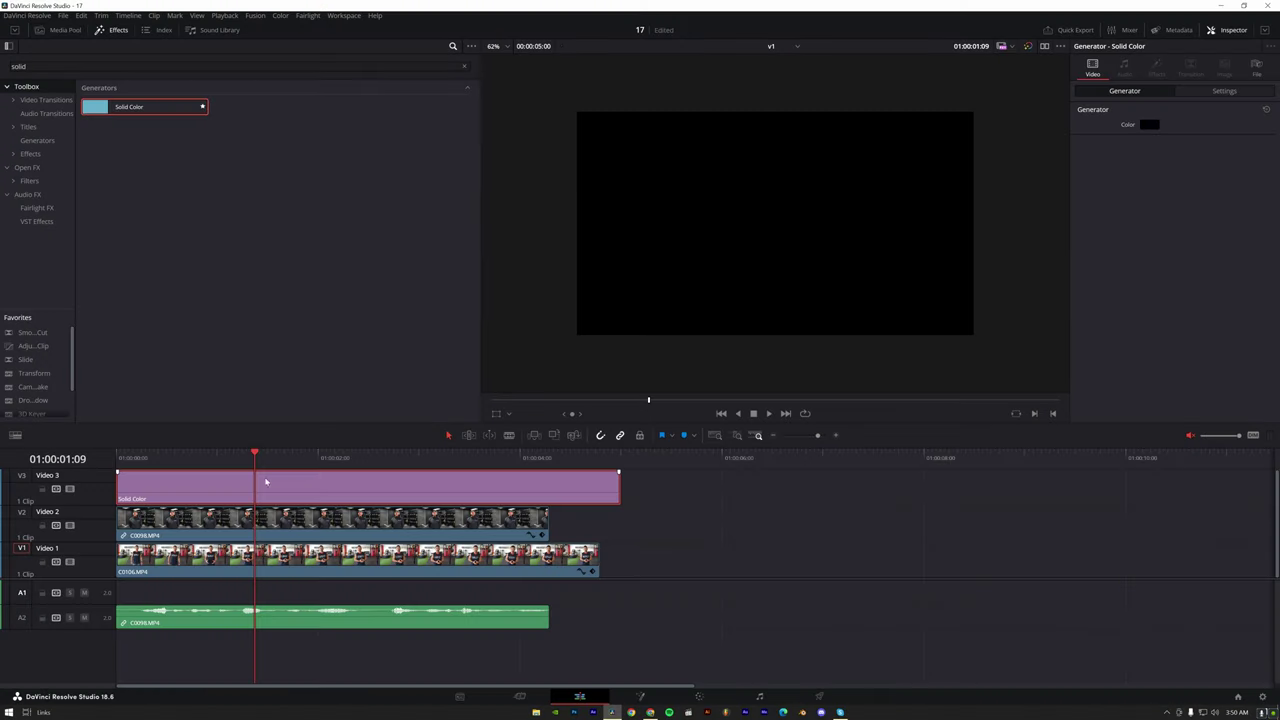
# - Squeeze the Solid Color to Zoom Y 0.010 and move it up the frame
pyautogui.click(1196, 92)
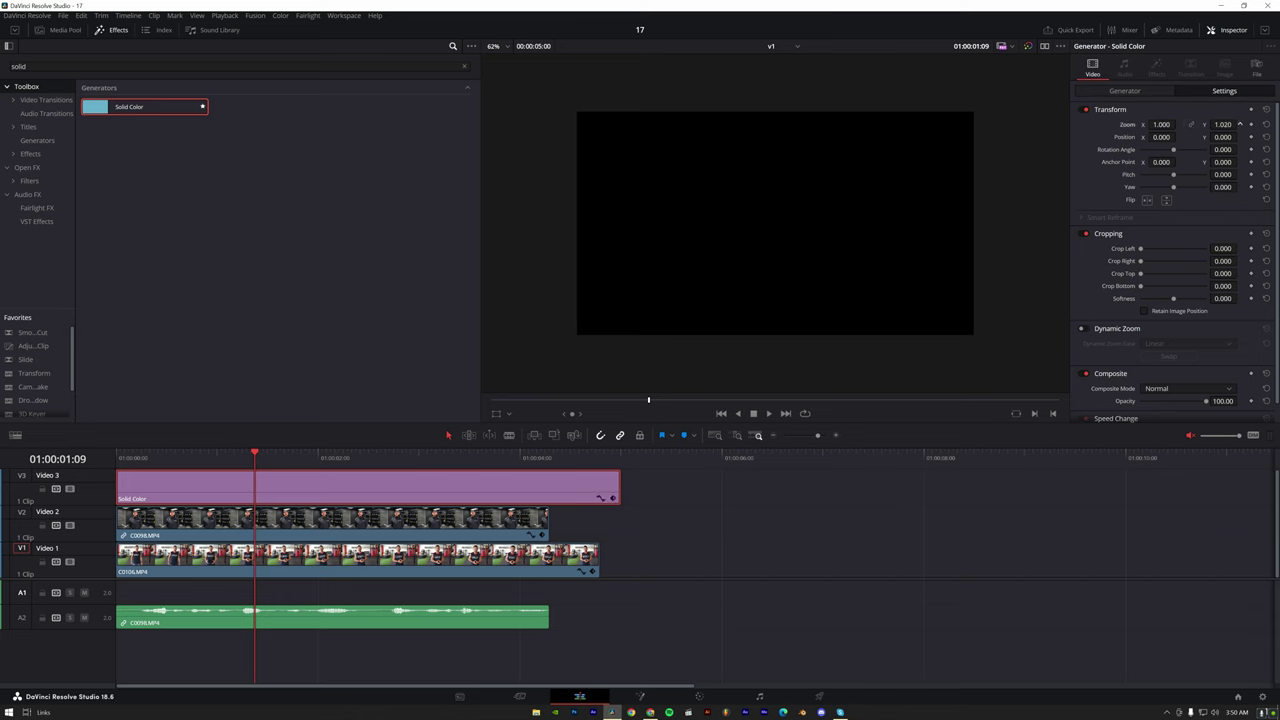
pyautogui.moveTo(1222, 124); pyautogui.dragTo(1160, 124)
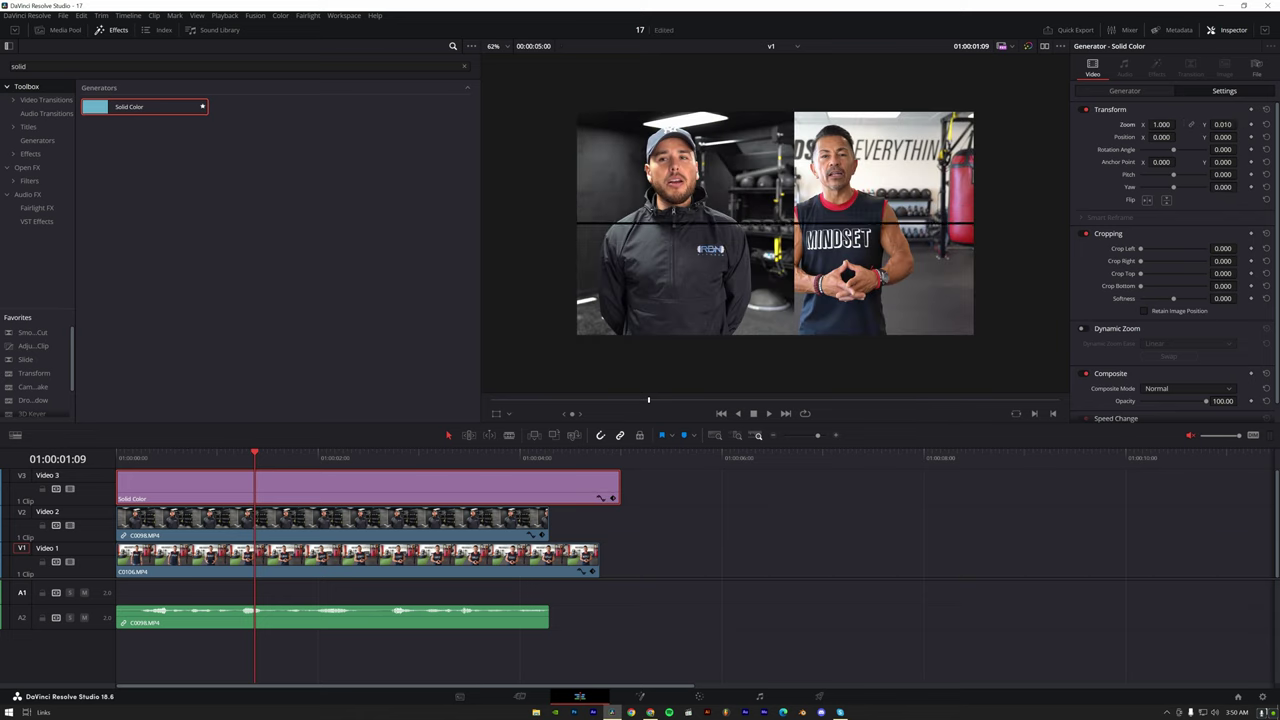
pyautogui.moveTo(1222, 137); pyautogui.dragTo(1240, 136)
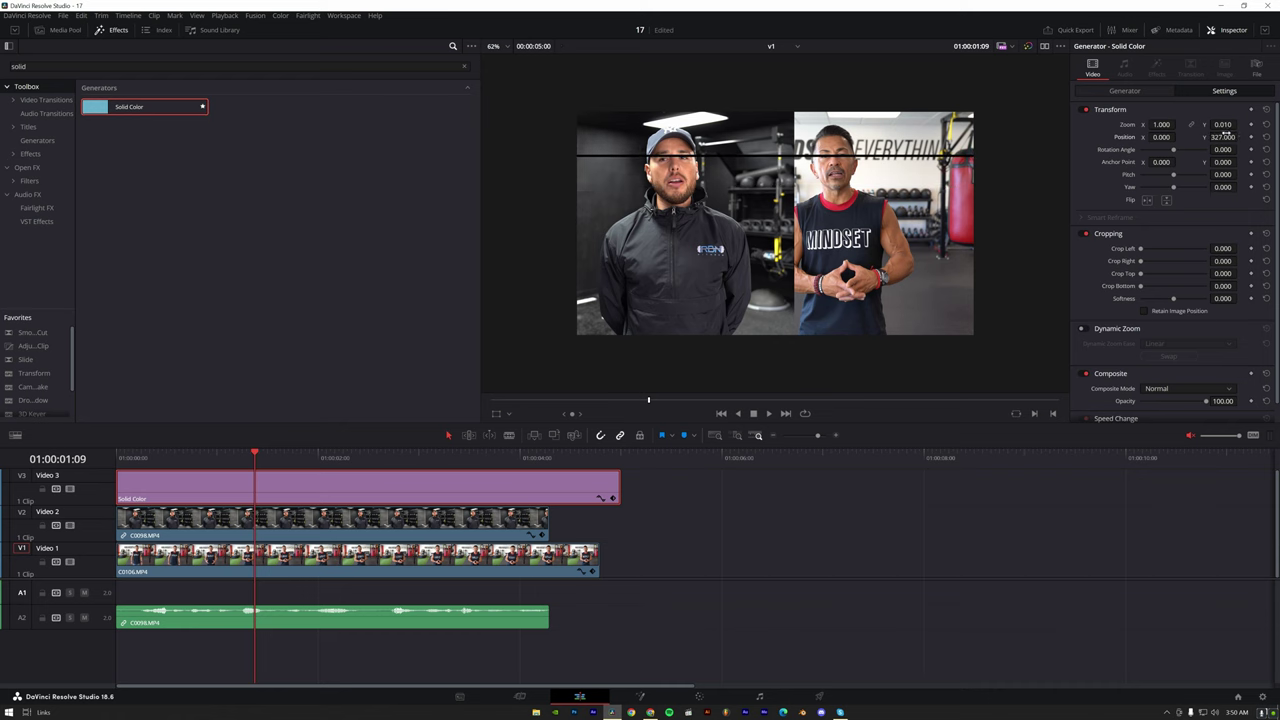
# - Move C0098 to X -443, Y 19, zoom C0106 to 1.070, and delete the Solid Color clip
pyautogui.click(432, 520)
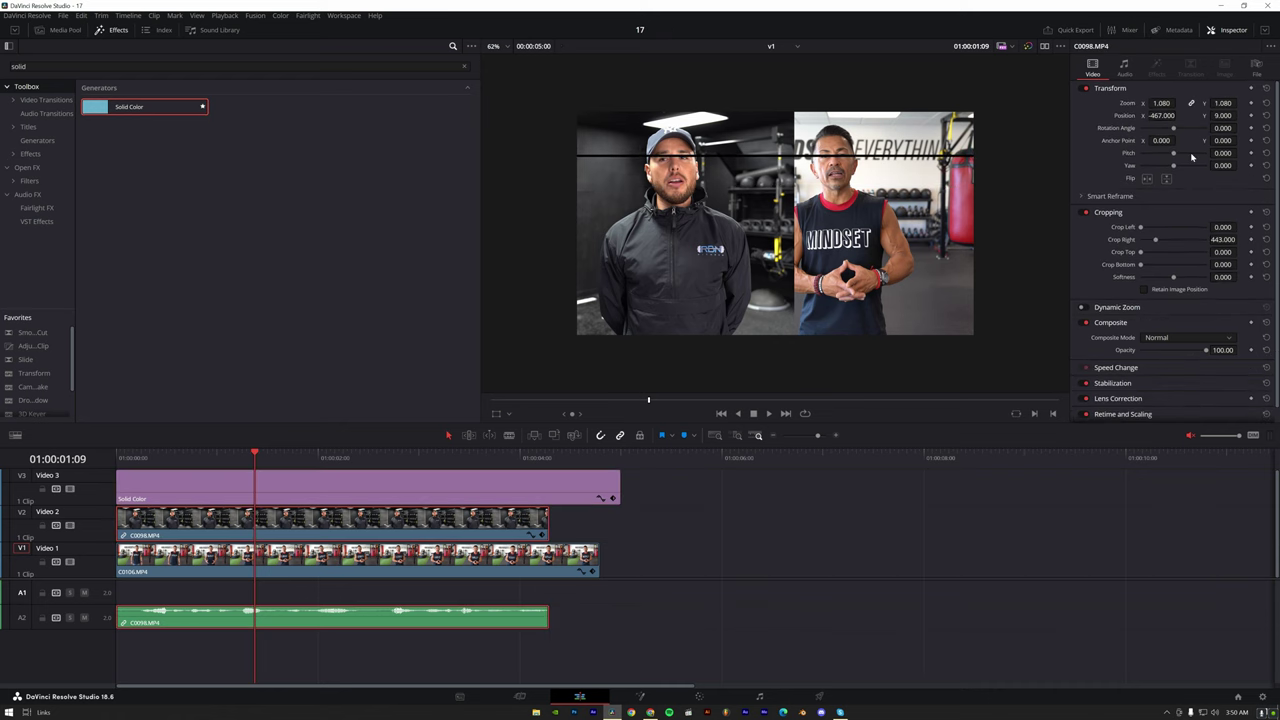
pyautogui.moveTo(1222, 115); pyautogui.dragTo(1180, 115)
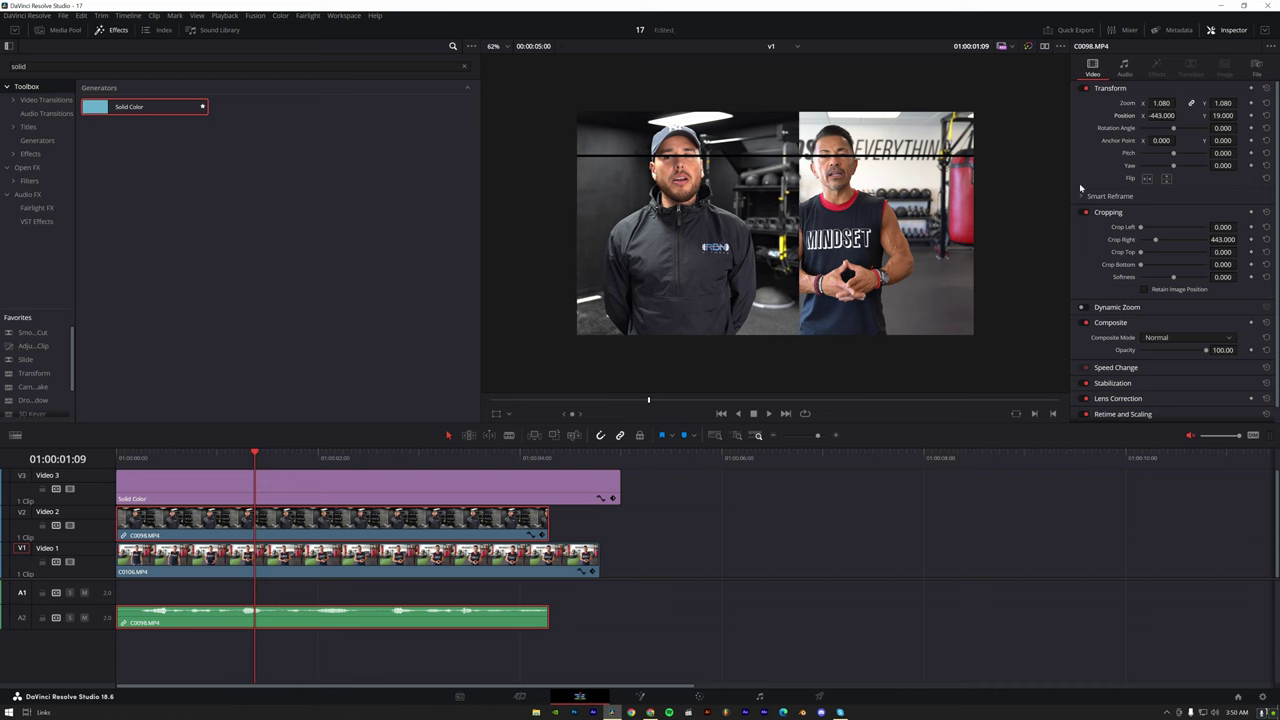
pyautogui.click(361, 555)
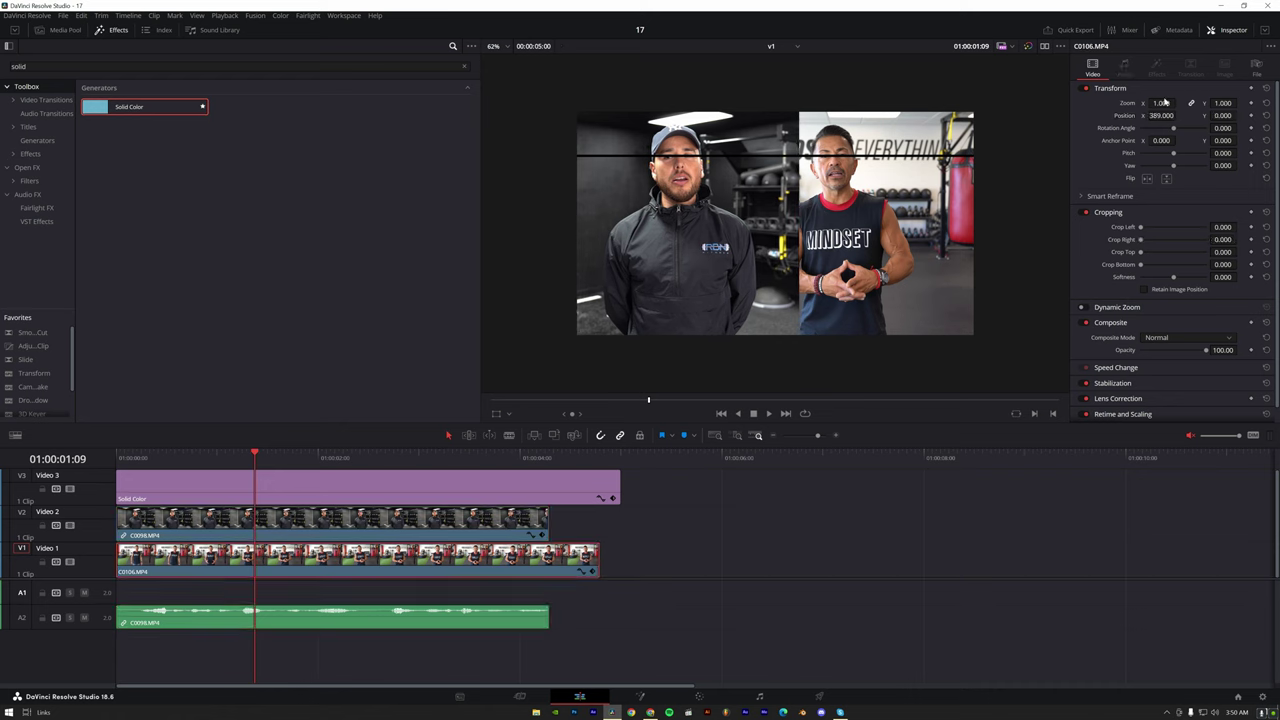
pyautogui.moveTo(1165, 102); pyautogui.dragTo(1222, 130)
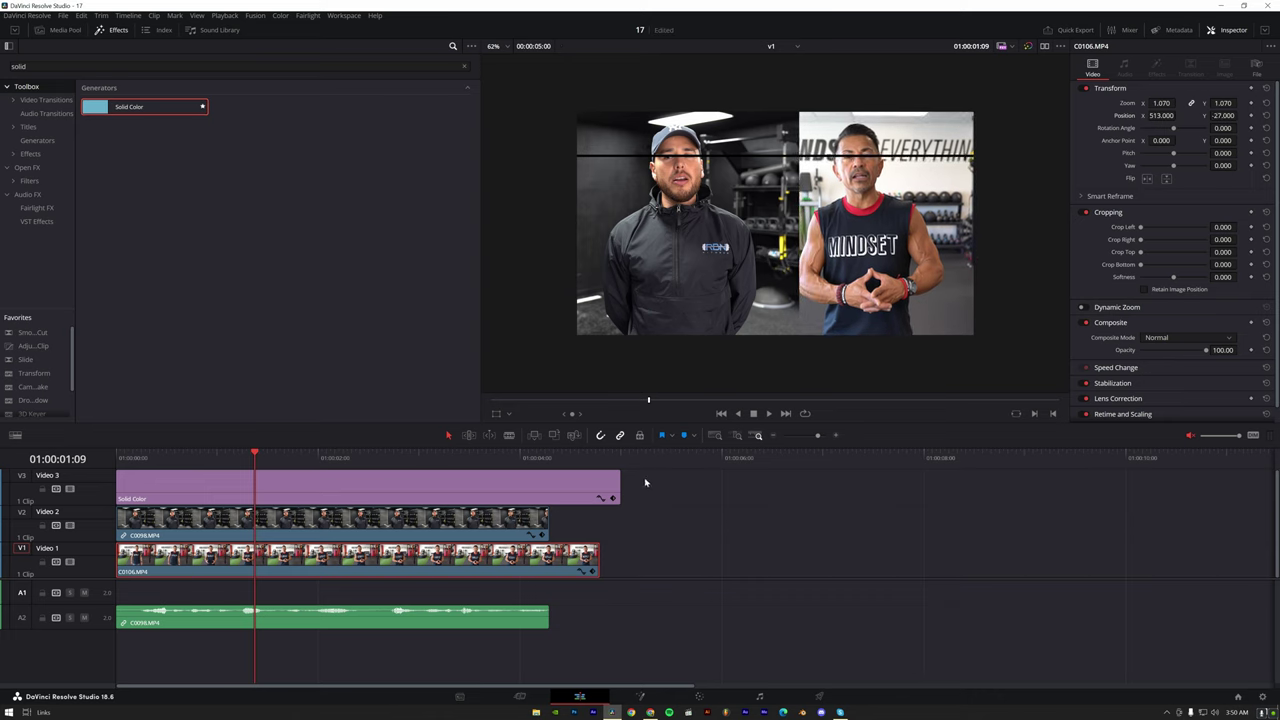
pyautogui.click(529, 482)
pyautogui.press('Delete')
# - Crop more off C0098's right side with a softened edge and preview the edit
pyautogui.click(452, 533)
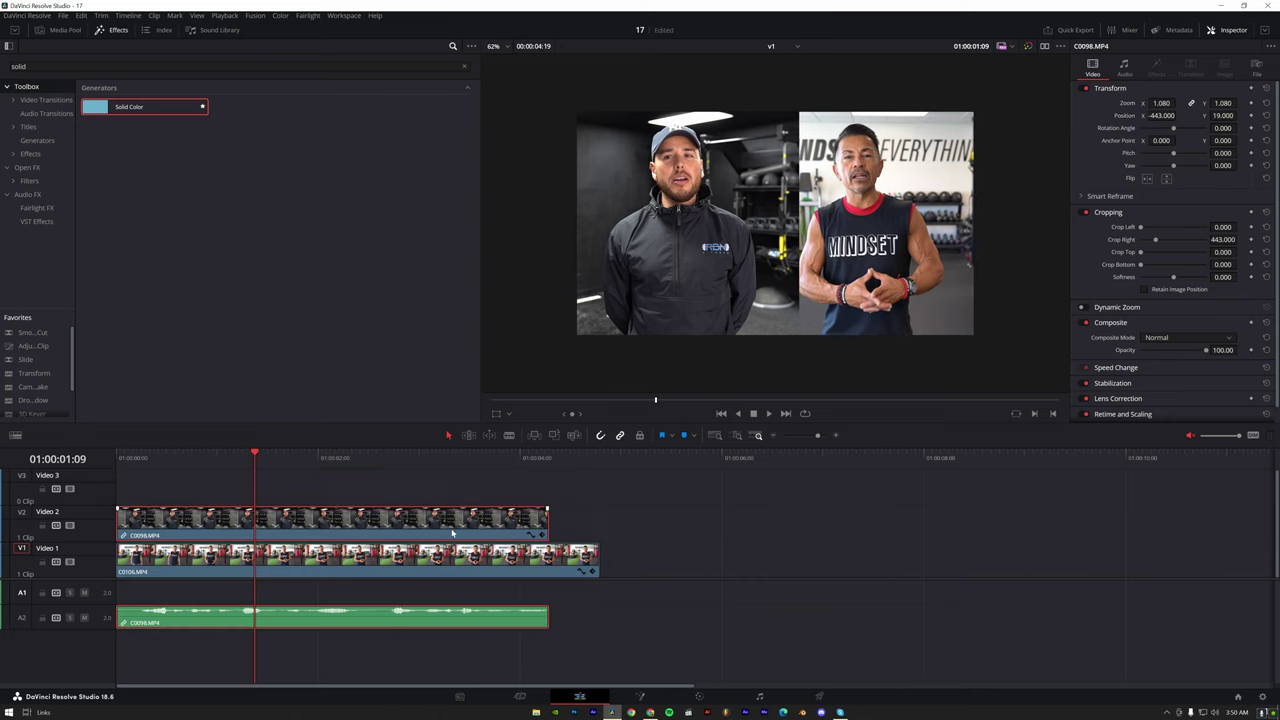
pyautogui.moveTo(1220, 251); pyautogui.dragTo(1240, 240)
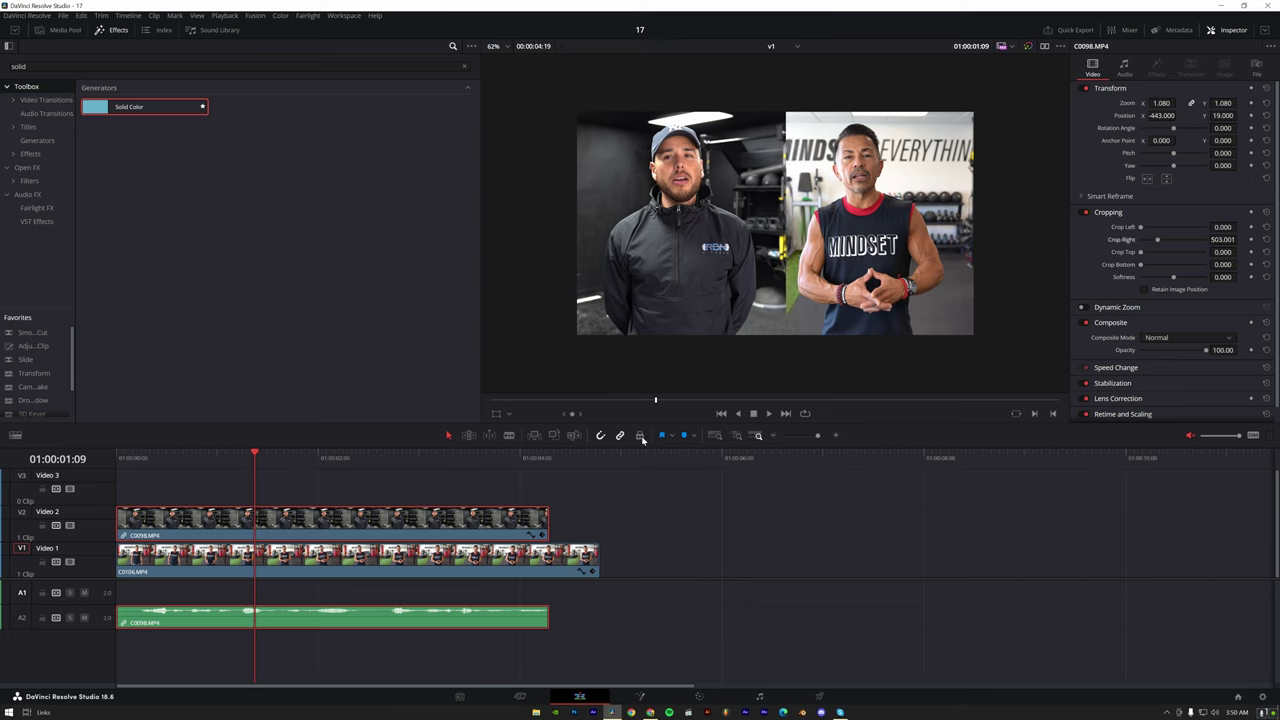
pyautogui.press('Home')
pyautogui.press('space')
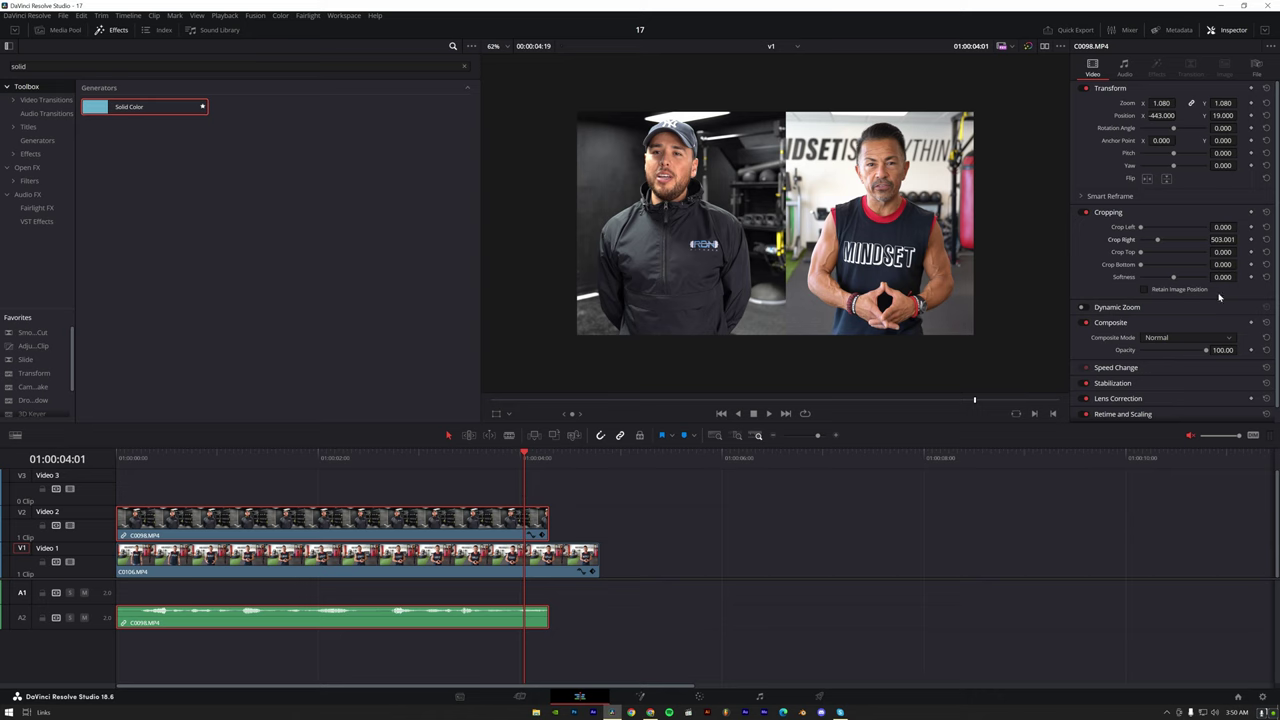
pyautogui.moveTo(1177, 283); pyautogui.dragTo(1194, 280)
pyautogui.moveTo(1226, 240); pyautogui.dragTo(1240, 239)
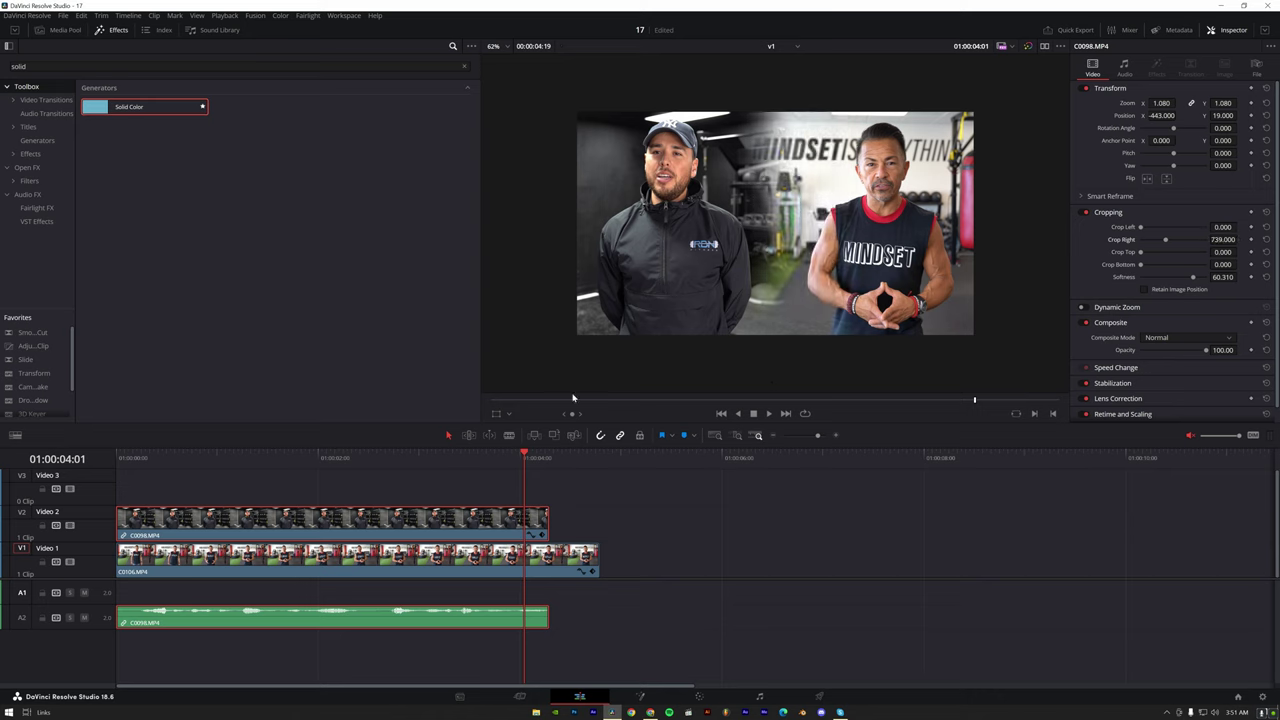
pyautogui.click(267, 457)
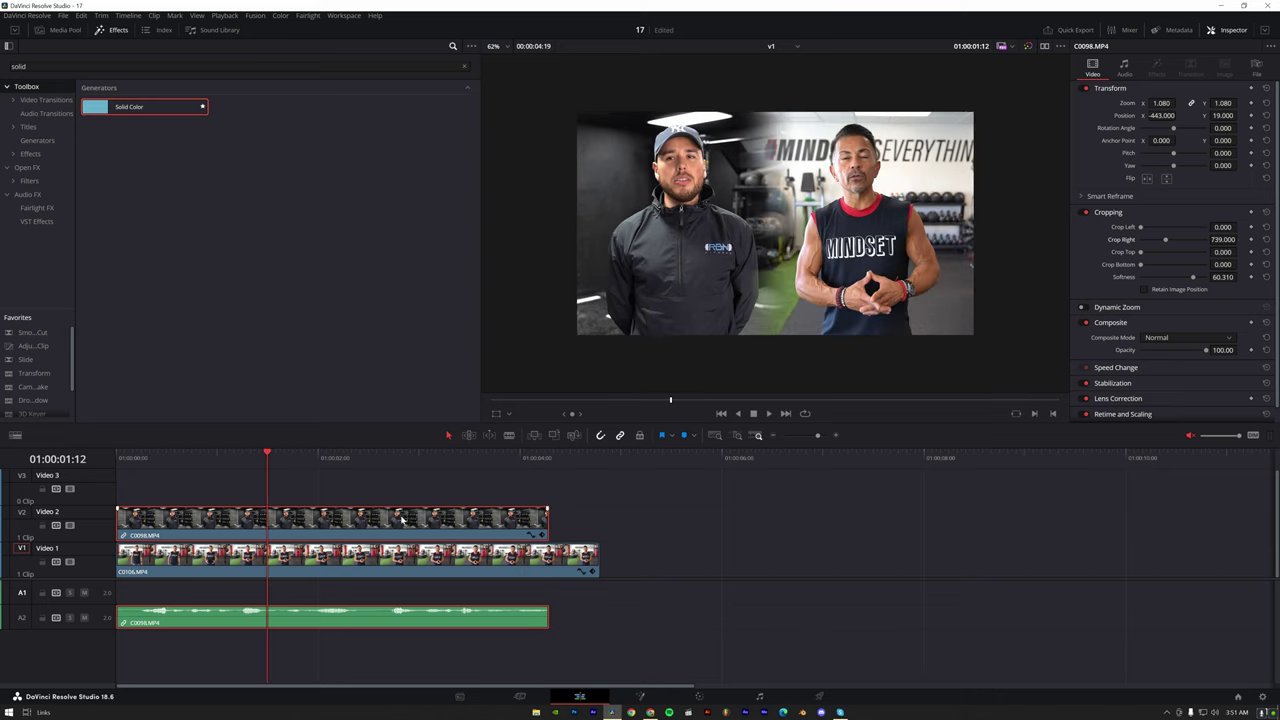
# - Delete C0106.MP4 from the timeline and reset all of C0098's cropping
pyautogui.click(370, 572)
pyautogui.press('Delete')
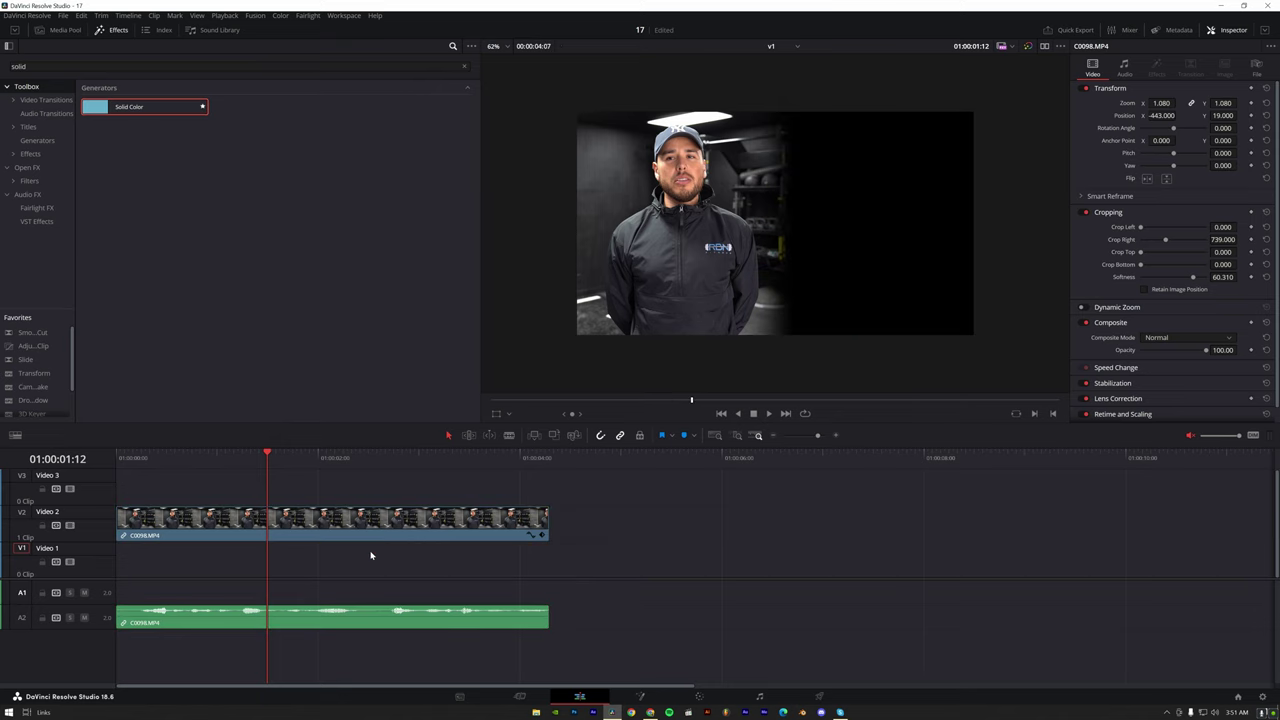
pyautogui.click(383, 521)
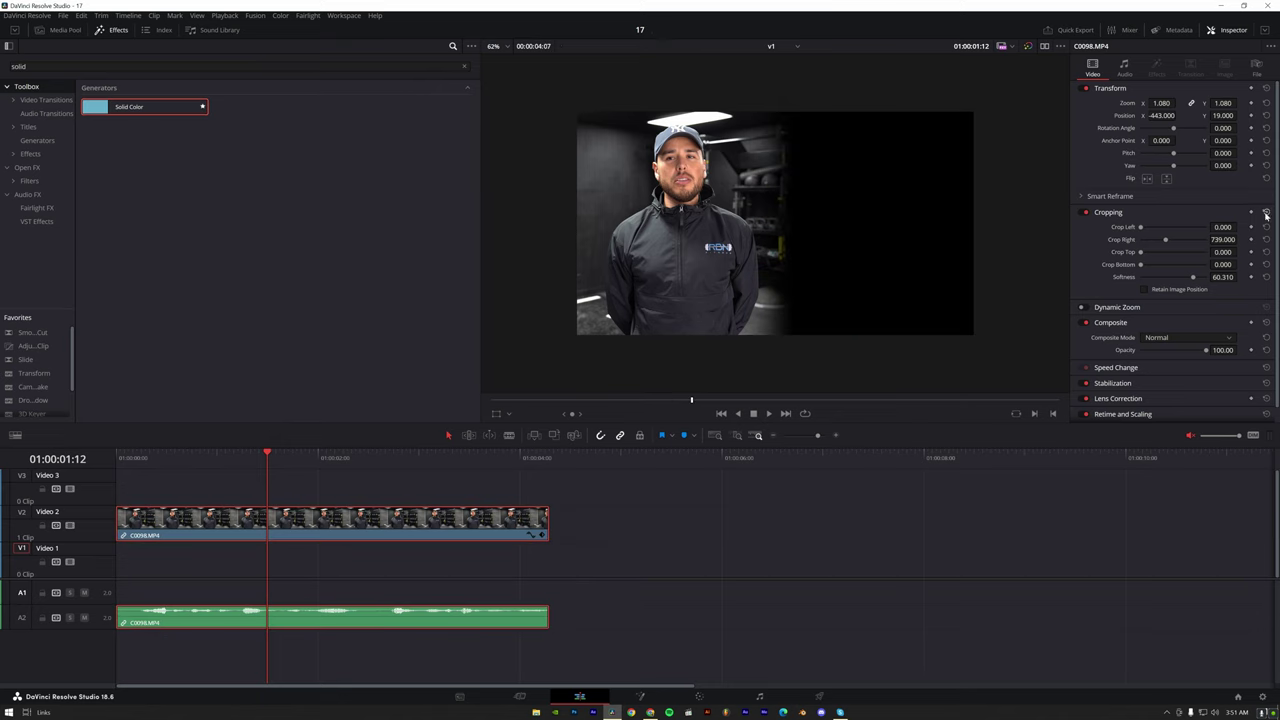
pyautogui.click(1266, 214)
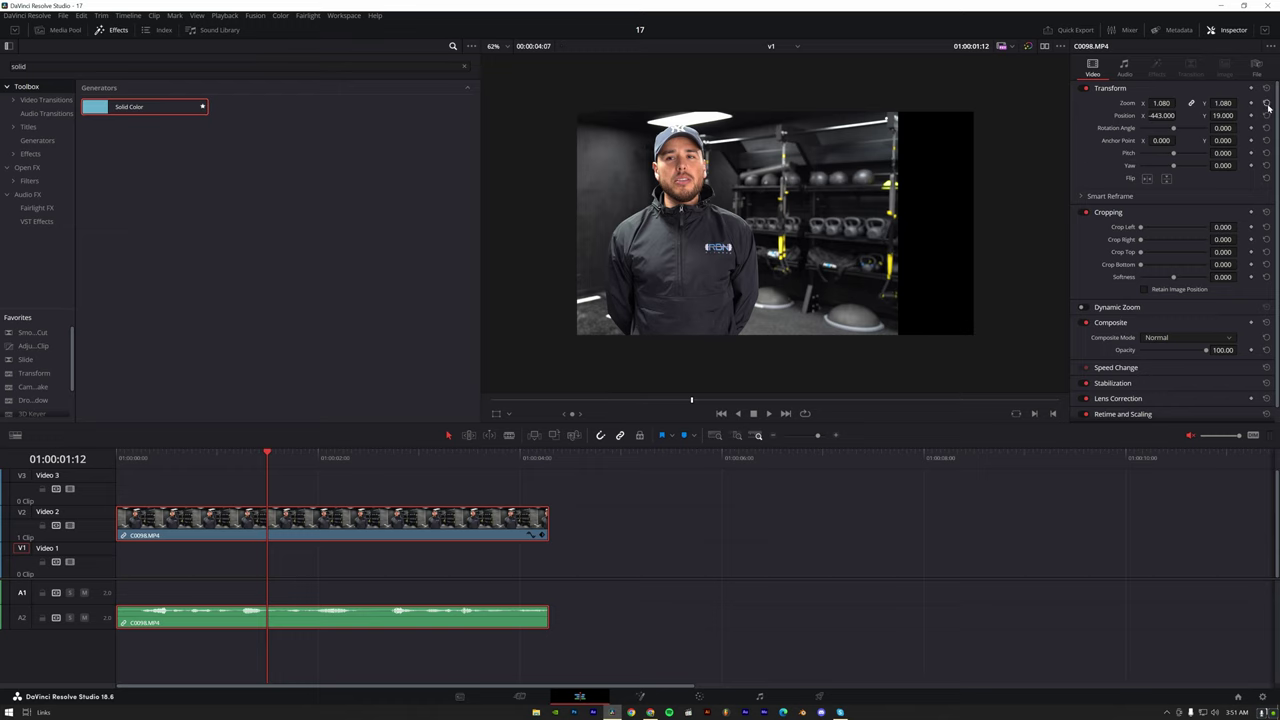
# - Reset C0098's Zoom to 1.000 and Position to 0, 0 in the Inspector
pyautogui.click(1266, 103)
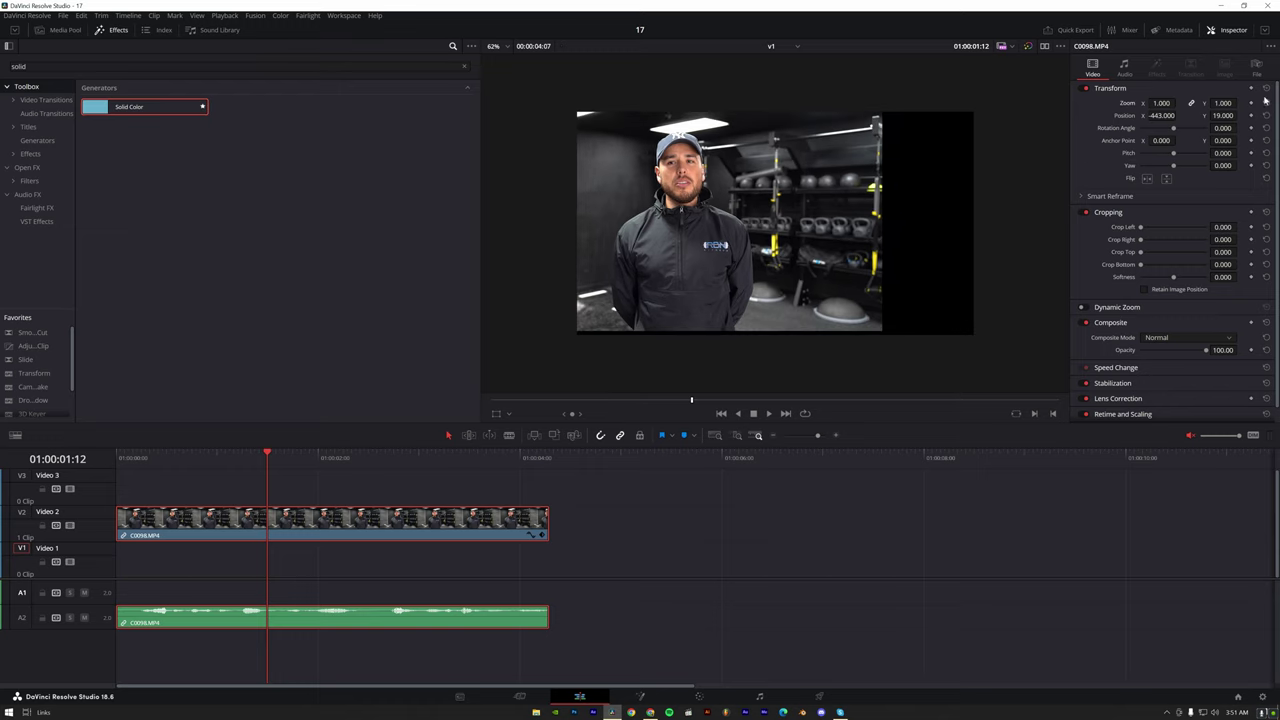
pyautogui.click(1266, 116)
pyautogui.click(1266, 88)
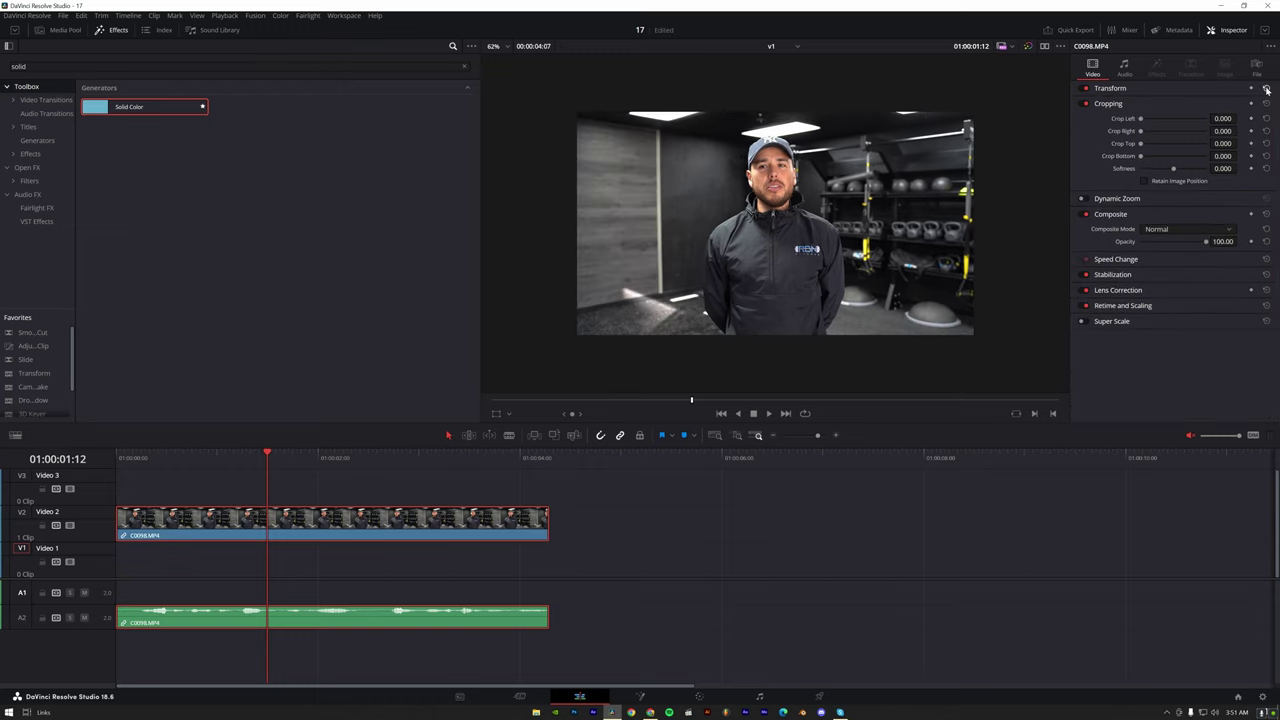
pyautogui.click(1187, 92)
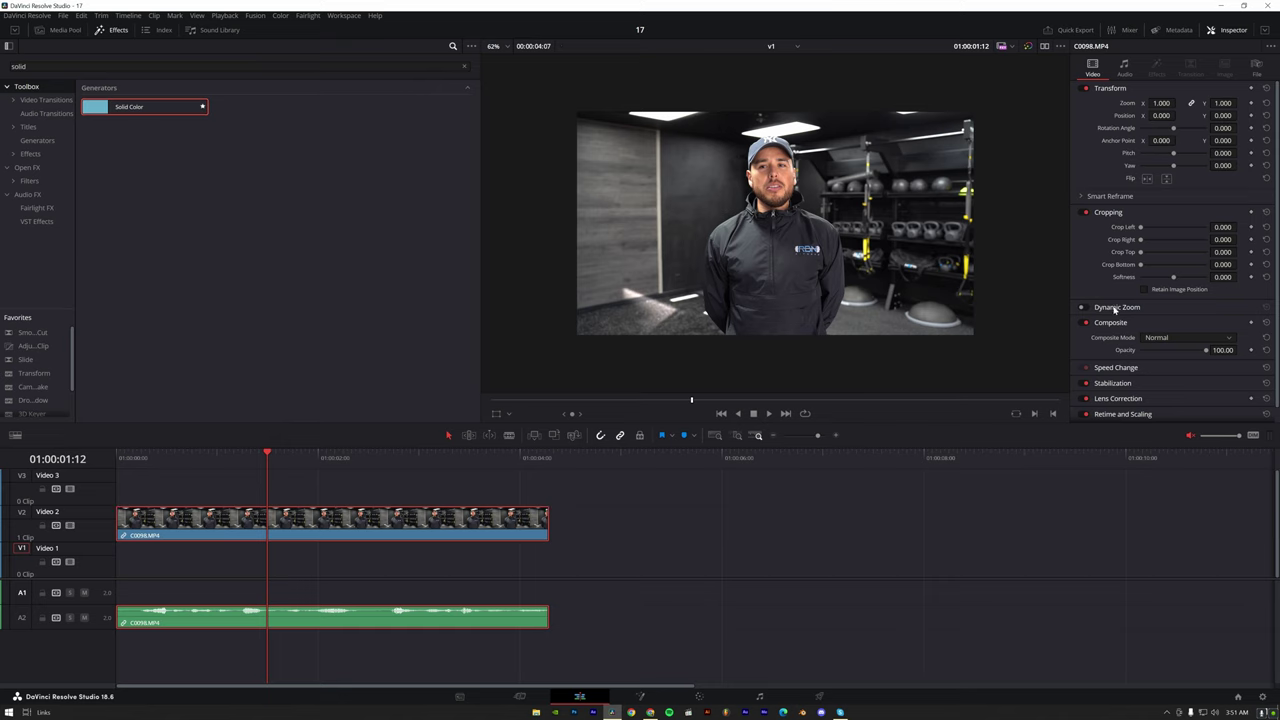
# - Enable Dynamic Zoom on C0098 and trim the clip to about two seconds
pyautogui.click(1082, 310)
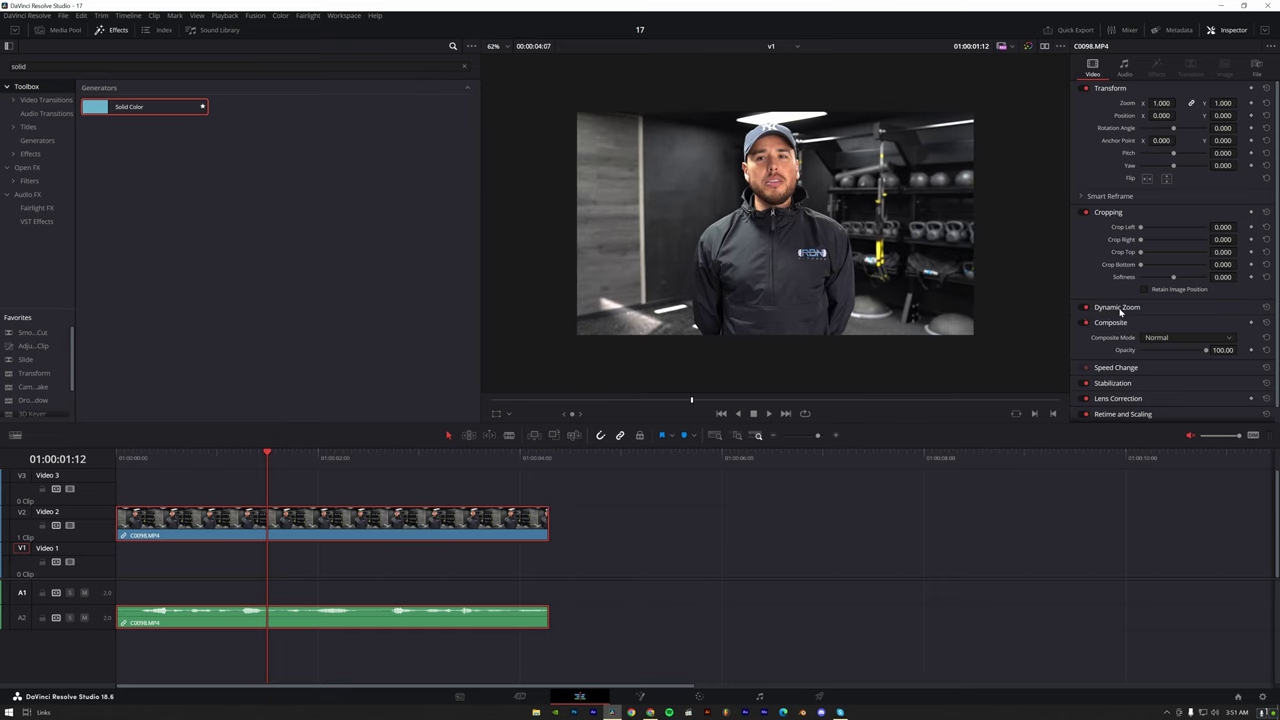
pyautogui.click(1118, 307)
pyautogui.moveTo(538, 530); pyautogui.dragTo(312, 525)
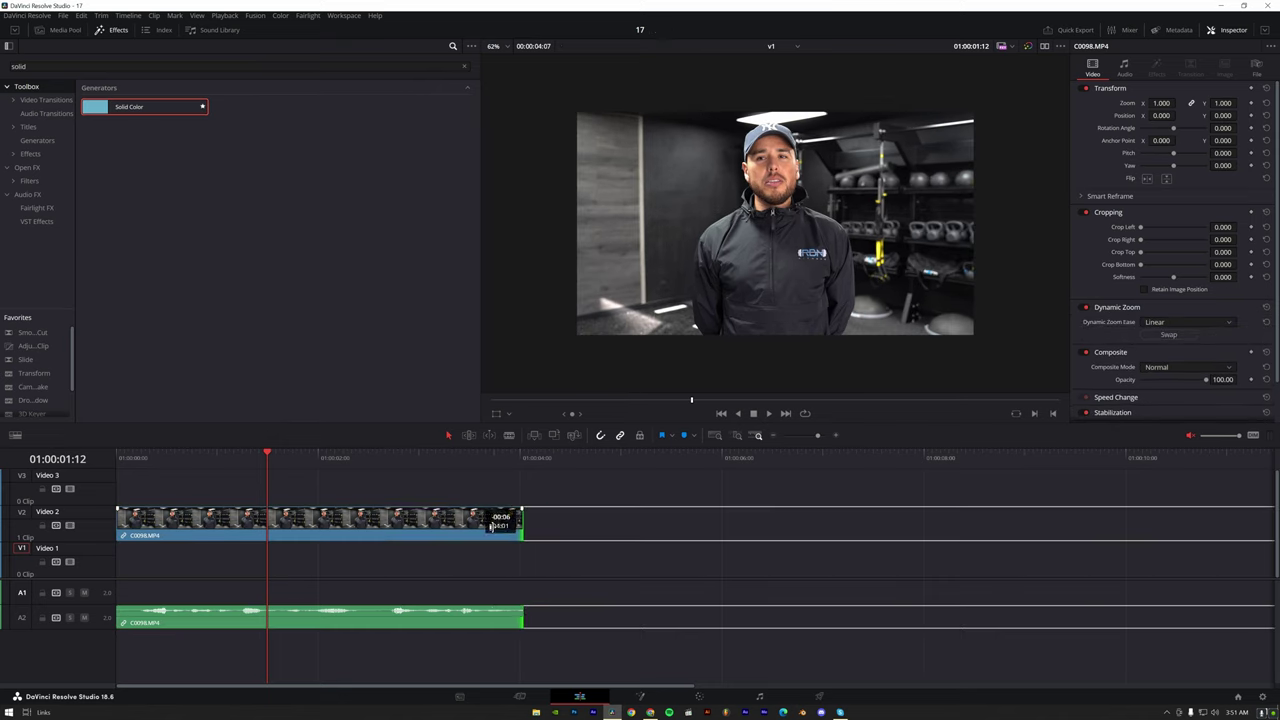
pyautogui.click(262, 457)
pyautogui.press('Home')
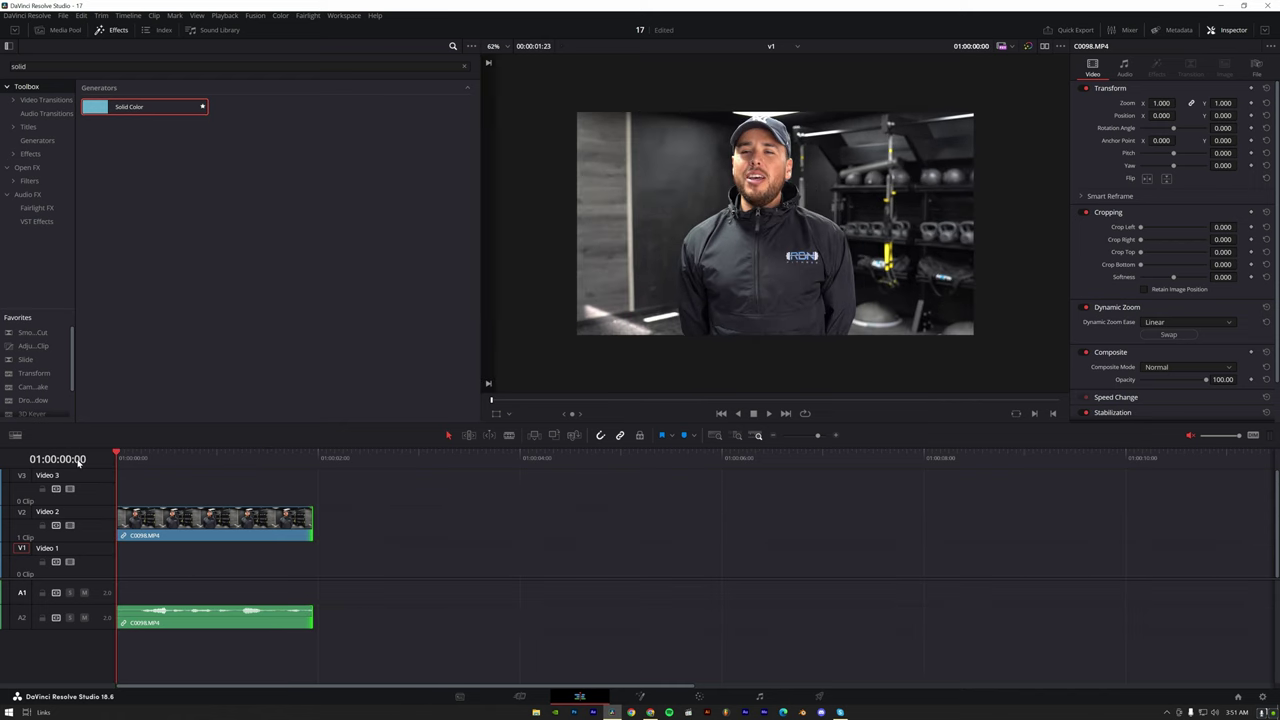
pyautogui.press('space')
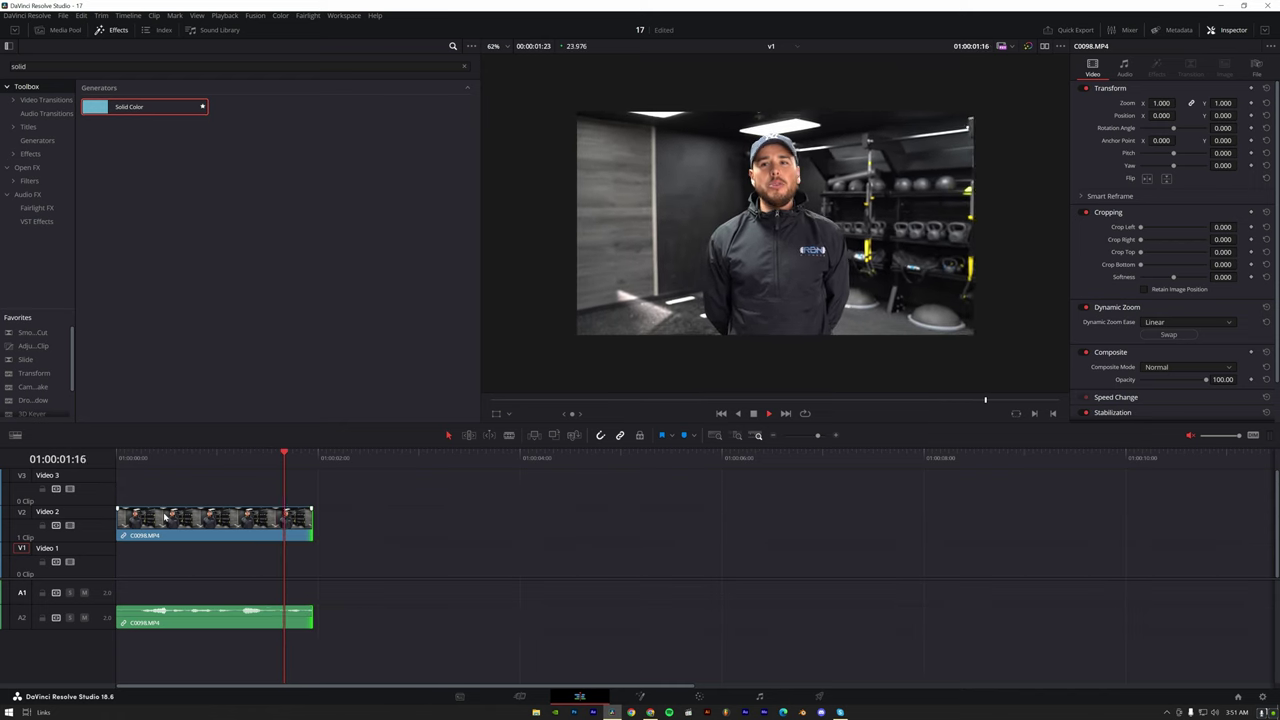
# - Replay the clip to watch the zoom and open the Dynamic Zoom Ease options
pyautogui.click(246, 520)
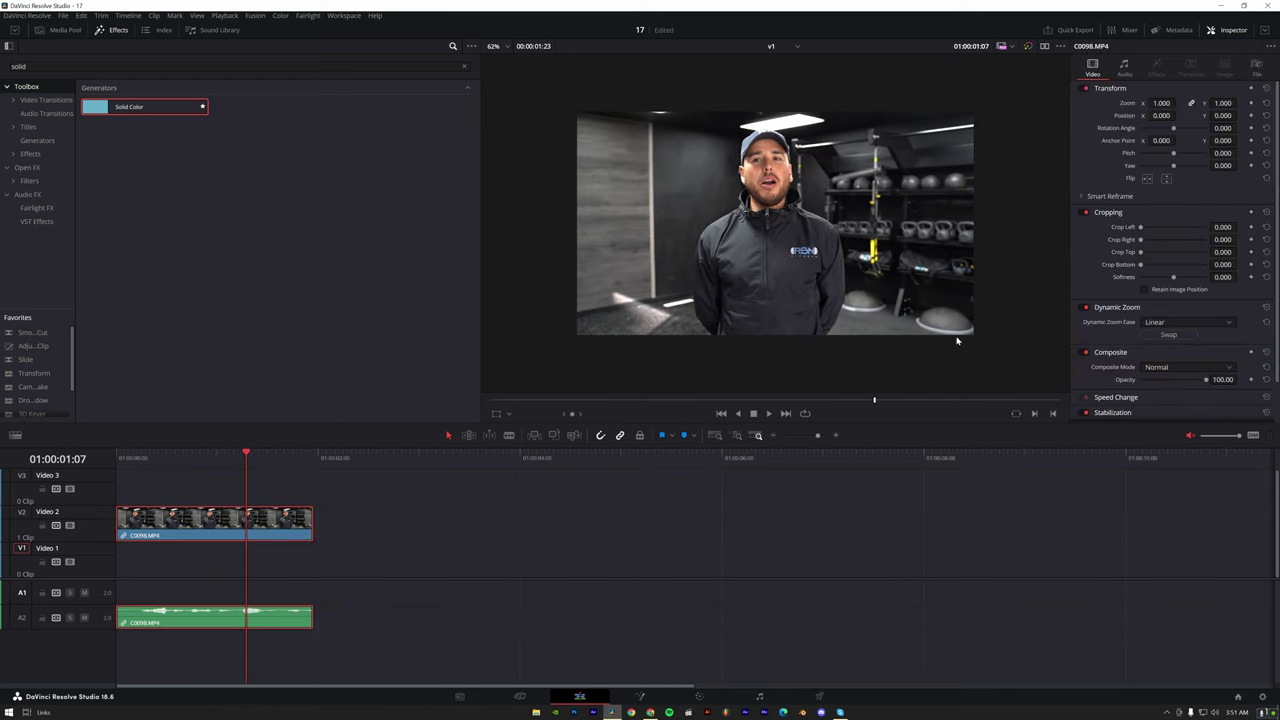
pyautogui.click(1169, 336)
pyautogui.press('Home')
pyautogui.press('space')
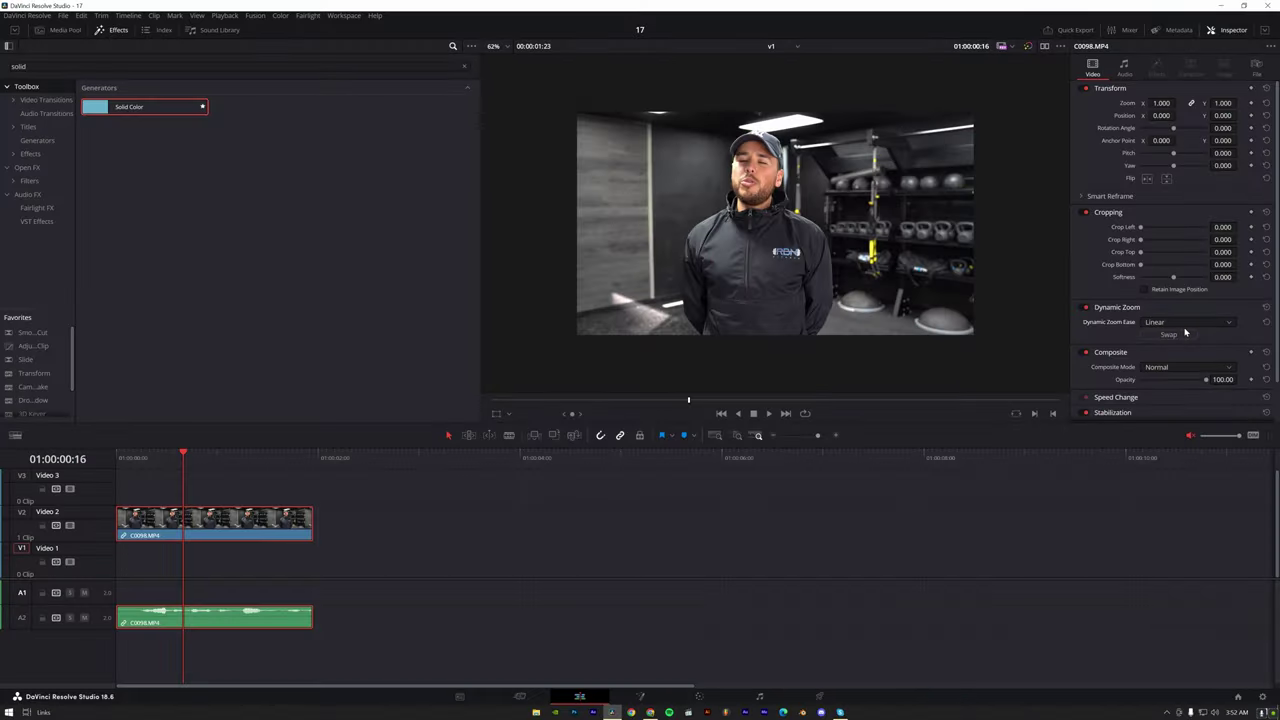
pyautogui.click(1185, 329)
# - Try Ease In and Ease Out for the Dynamic Zoom, previewing each
pyautogui.click(1181, 347)
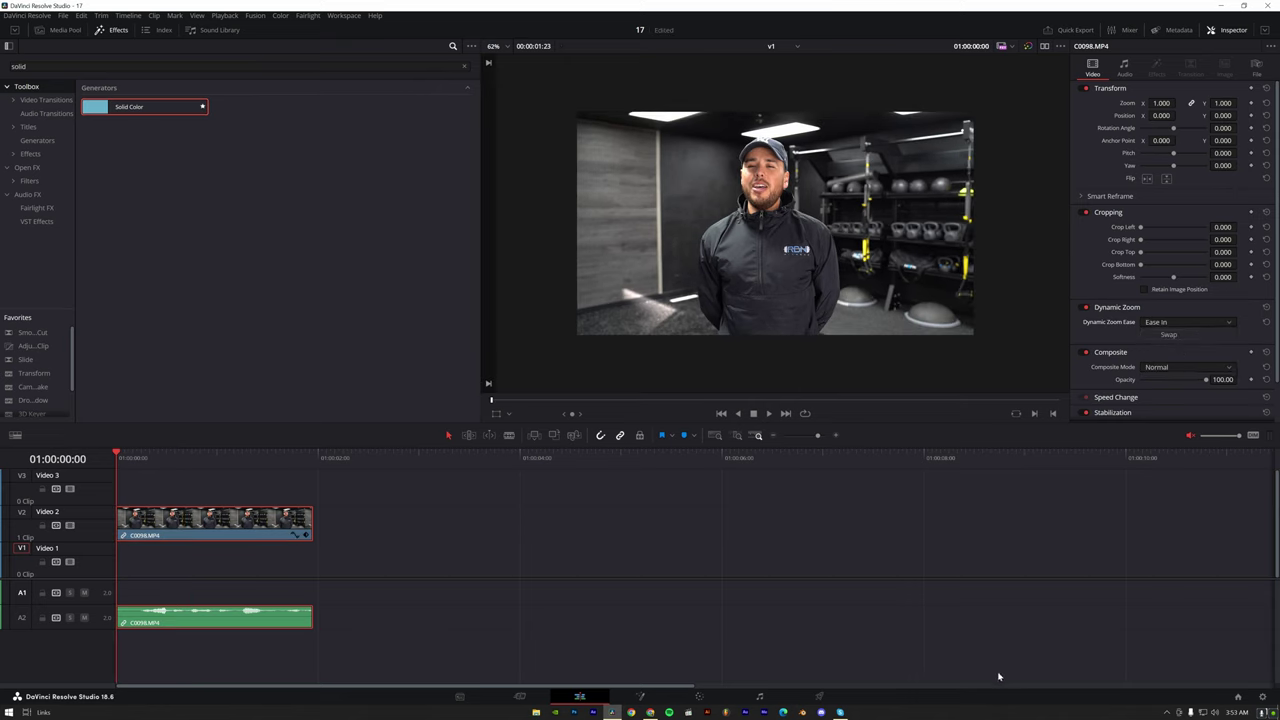
pyautogui.press('space')
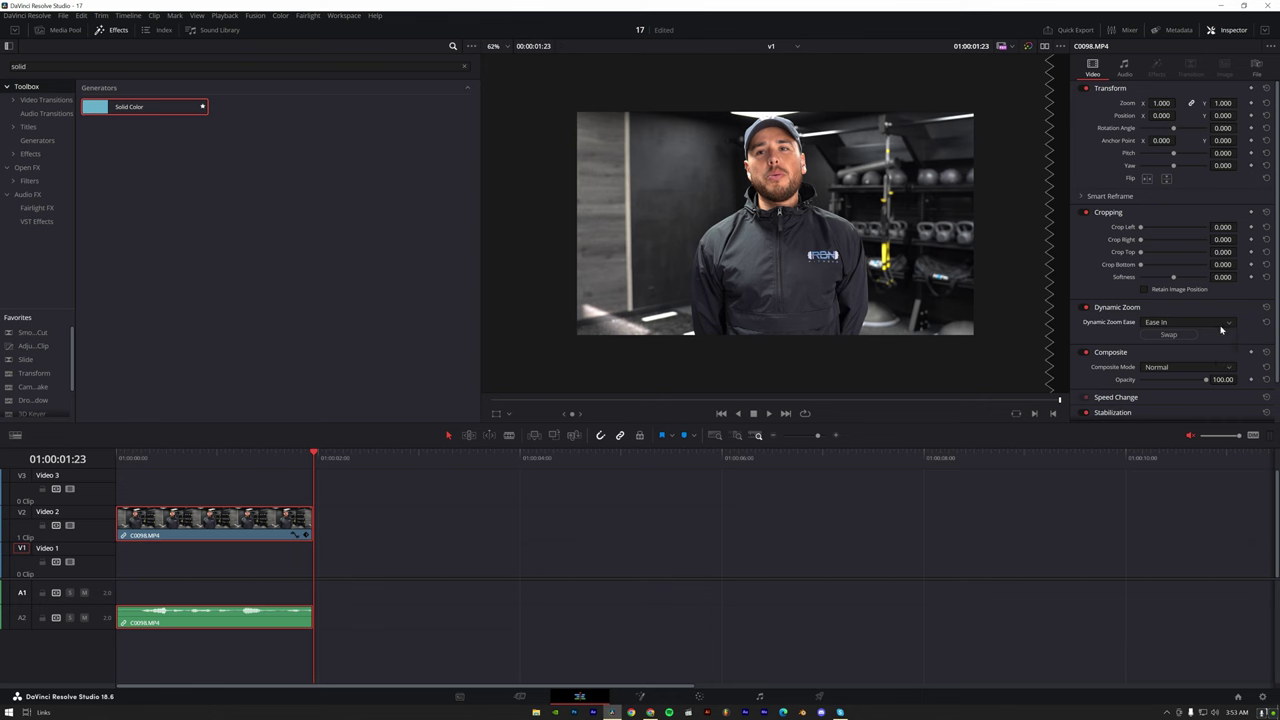
pyautogui.click(1221, 322)
pyautogui.click(1206, 366)
pyautogui.press('Home')
pyautogui.press('space')
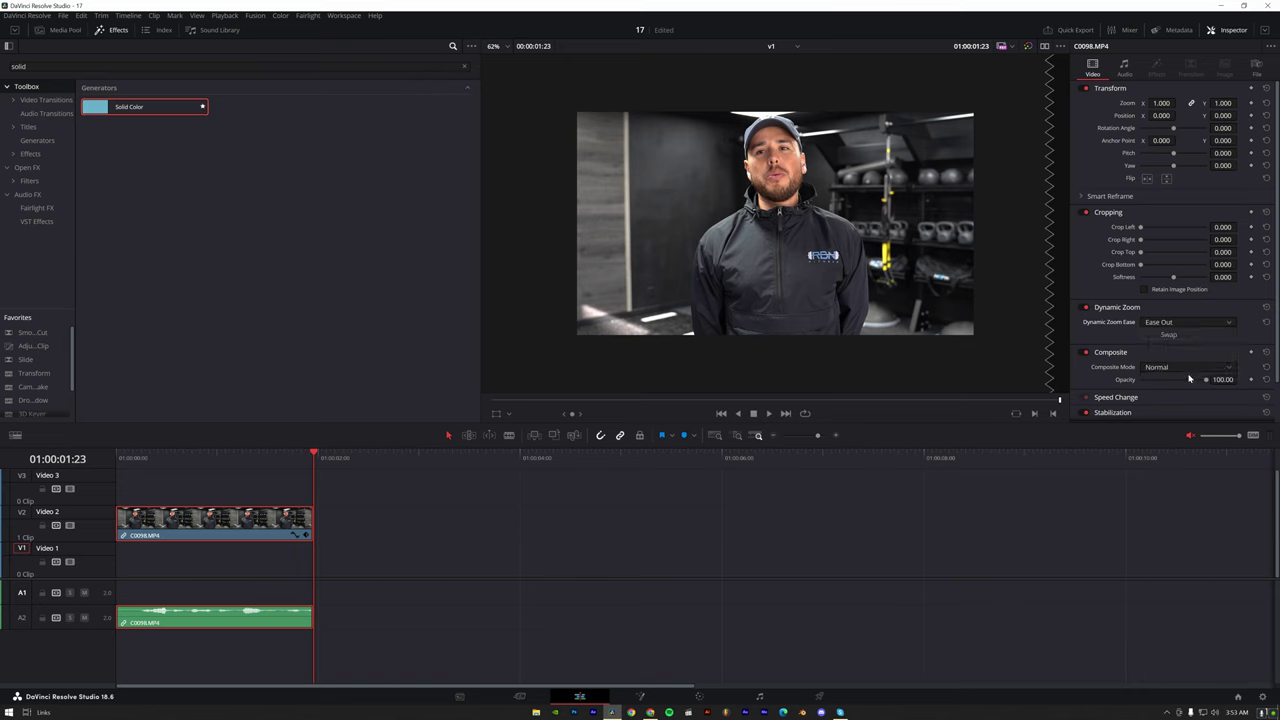
# - Try Ease In and Out, then set the Dynamic Zoom ease back to Linear
pyautogui.click(1167, 323)
pyautogui.click(1160, 357)
pyautogui.moveTo(316, 458); pyautogui.dragTo(43, 447)
pyautogui.click(1187, 322)
pyautogui.click(1217, 343)
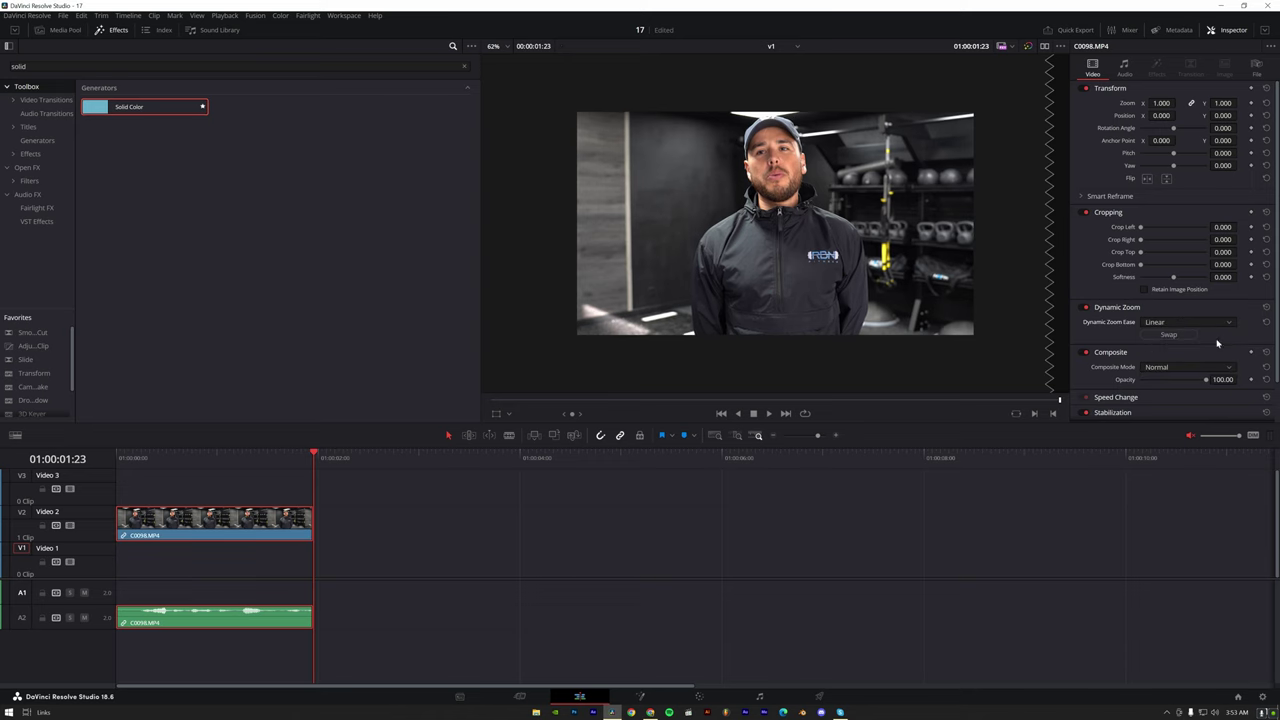
# - Replay the timeline from the start, then open a new browser tab
pyautogui.press('Home')
pyautogui.press('space')
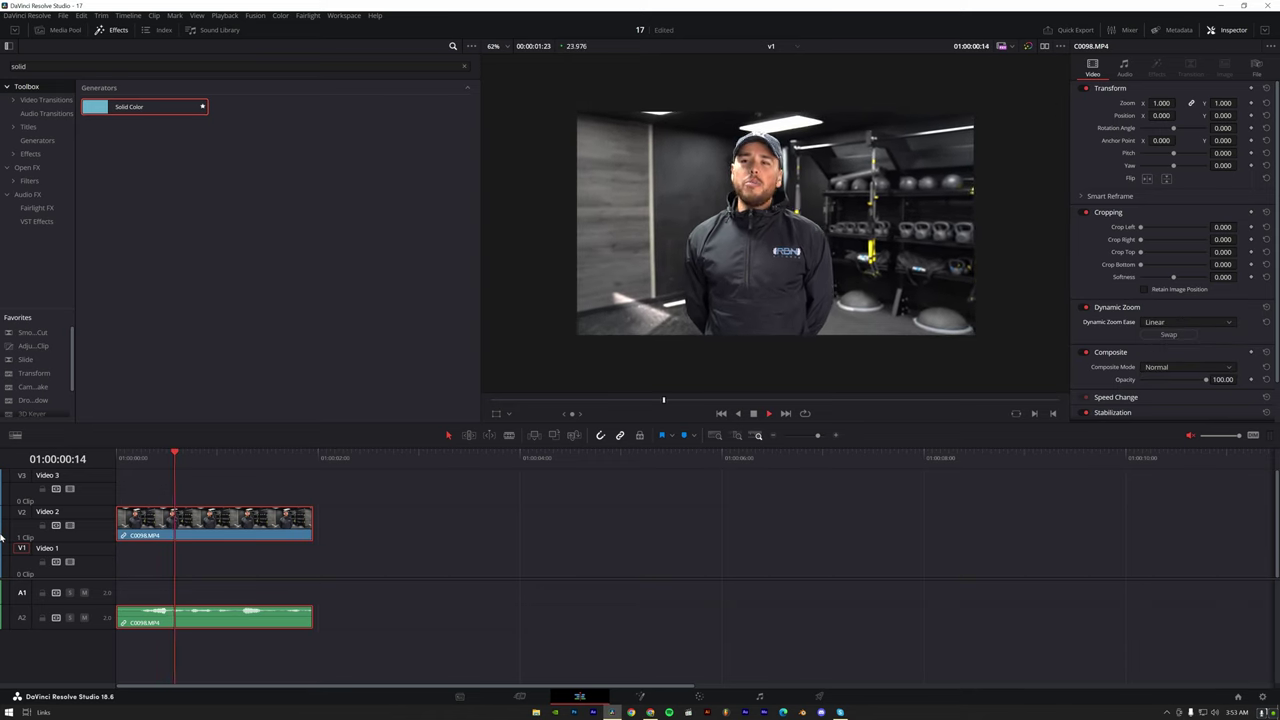
pyautogui.press('space')
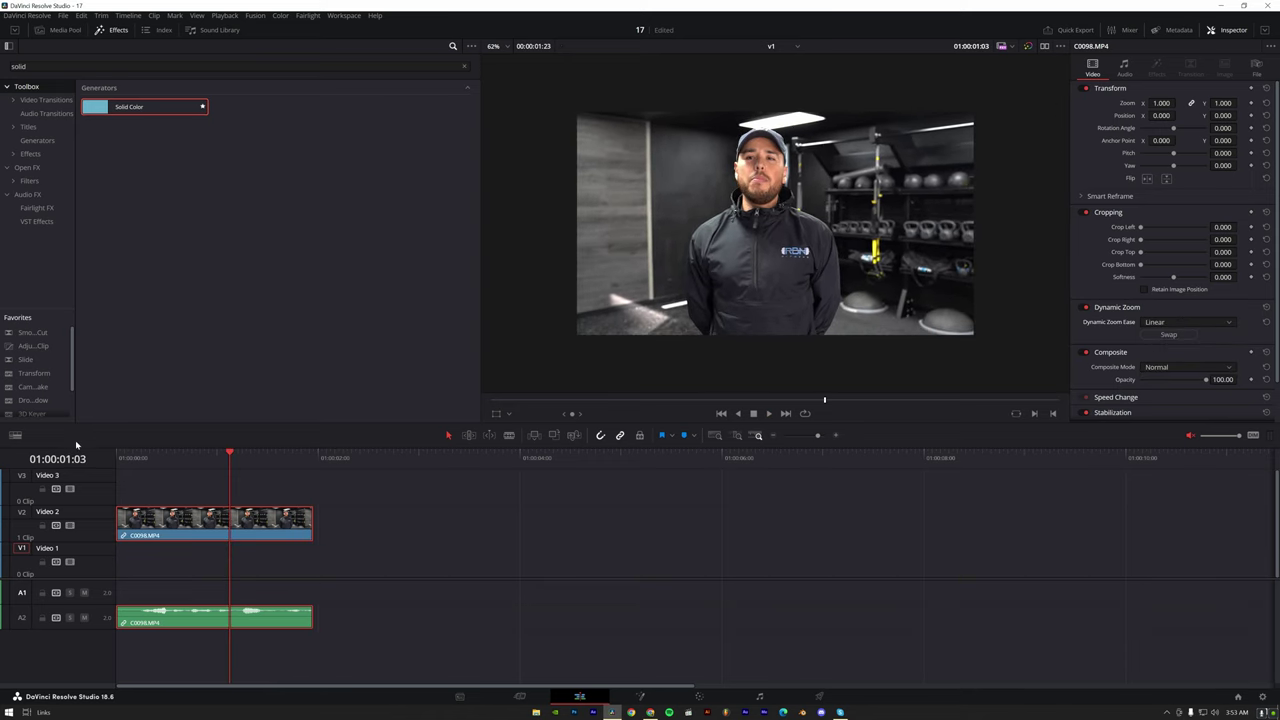
pyautogui.press('Home')
pyautogui.press('space')
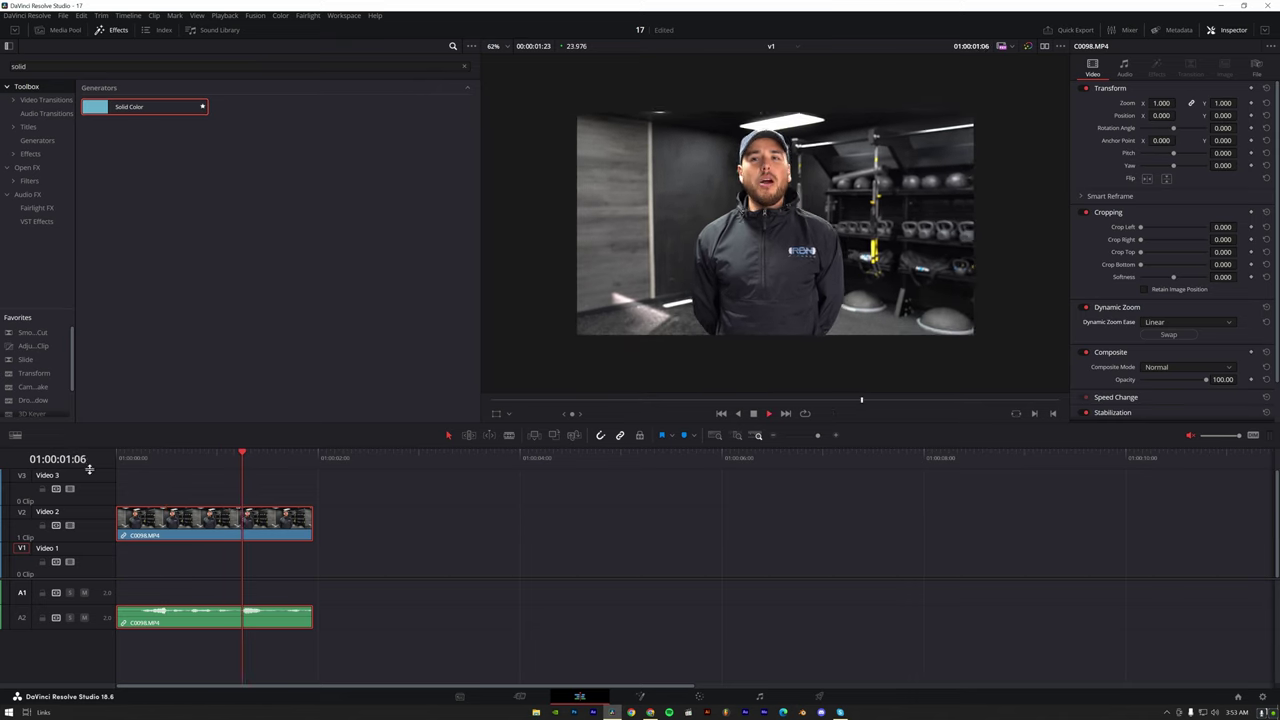
pyautogui.press('space')
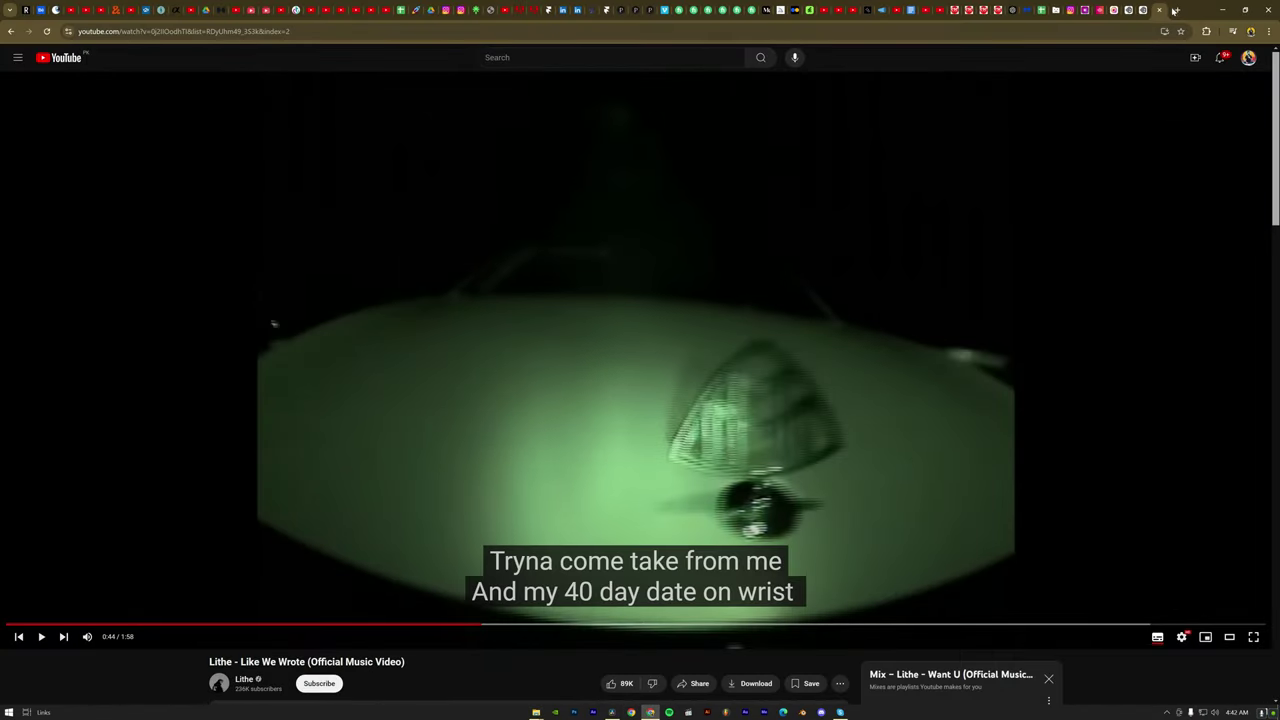
pyautogui.click(1177, 9)
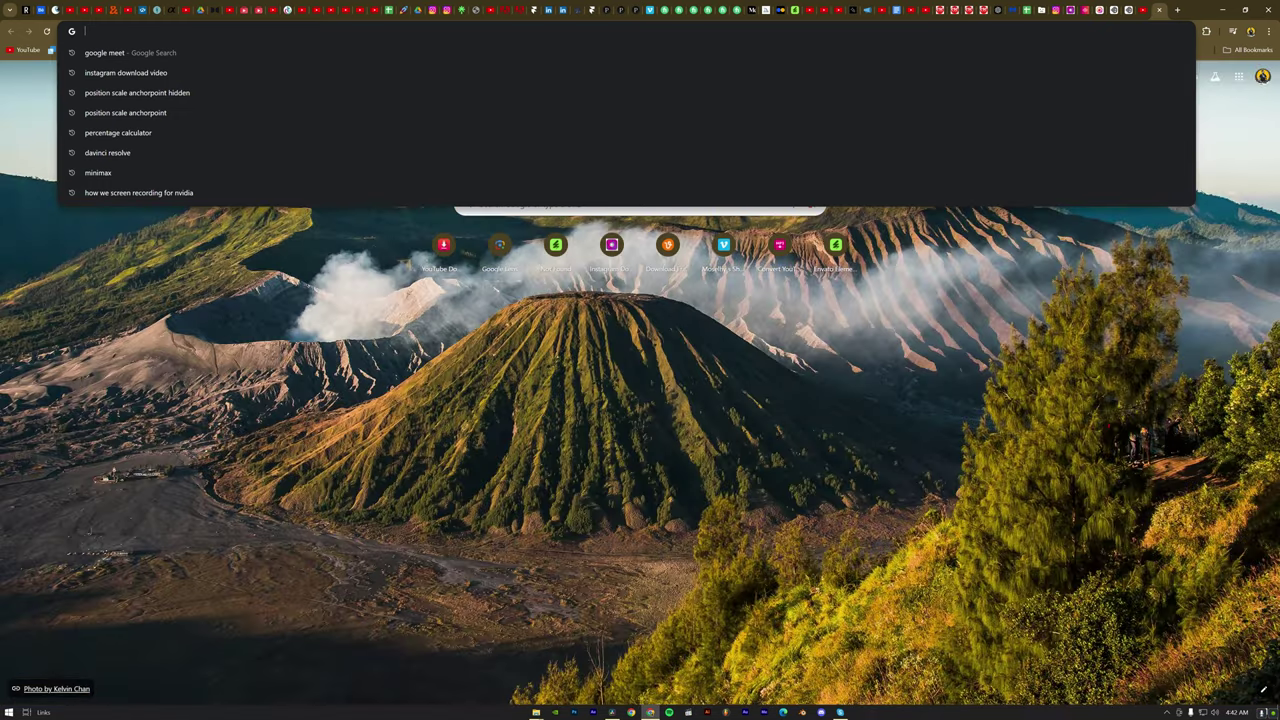
# - Search Google for 'hitler', open the Wikipedia article and scroll to Early years
pyautogui.write('hitler')
pyautogui.press('Return')
pyautogui.click(160, 205)
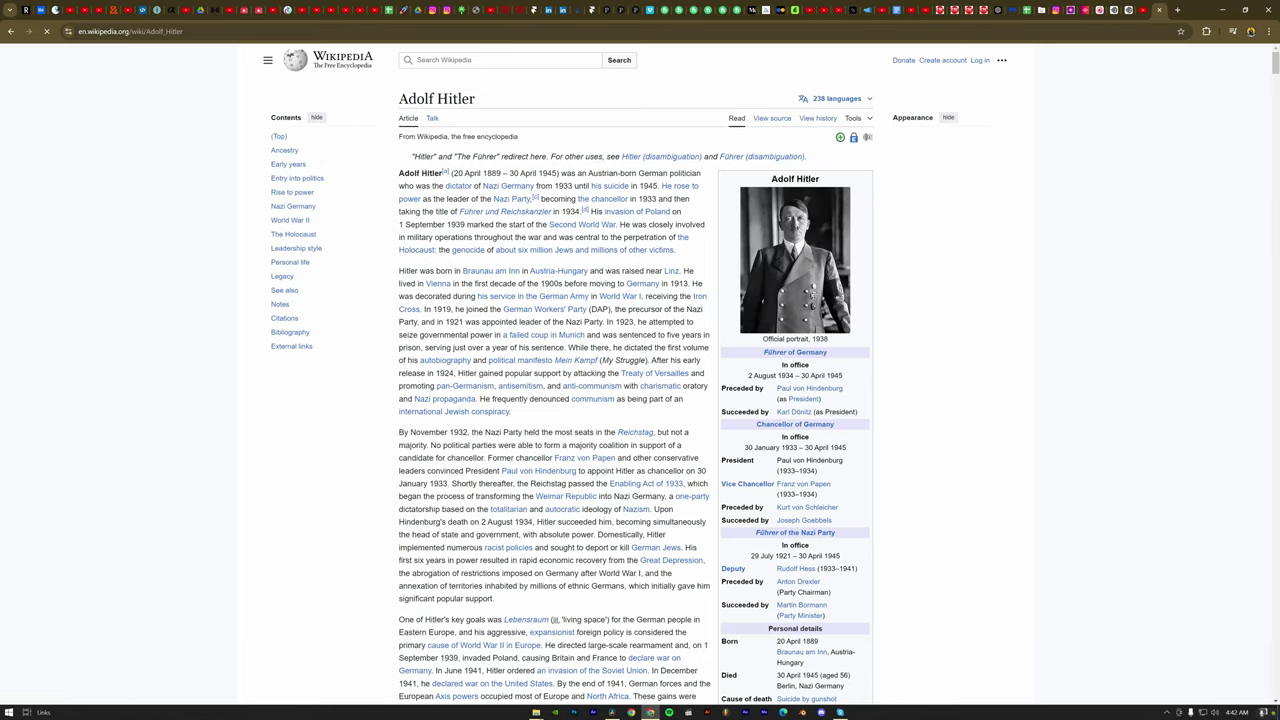
pyautogui.scroll(-3, 640, 400)
pyautogui.scroll(-4, 640, 400)
pyautogui.scroll(-1, 640, 400)
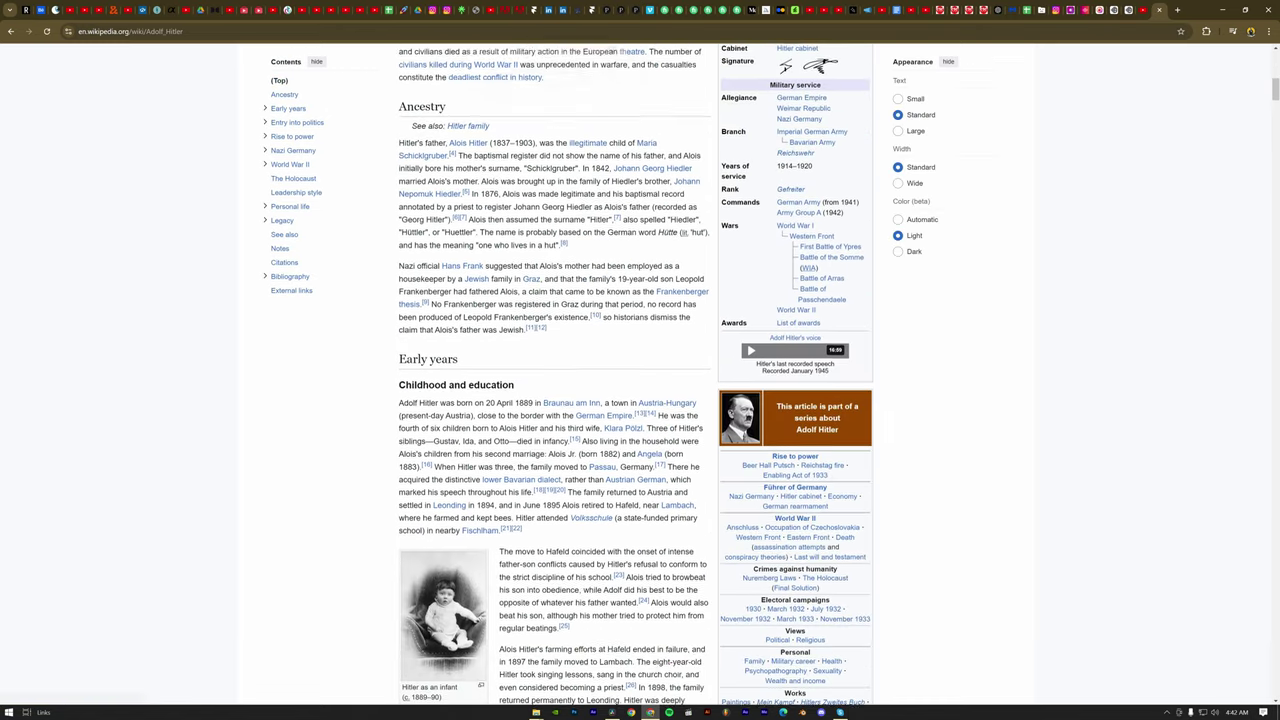
pyautogui.scroll(-1, 640, 400)
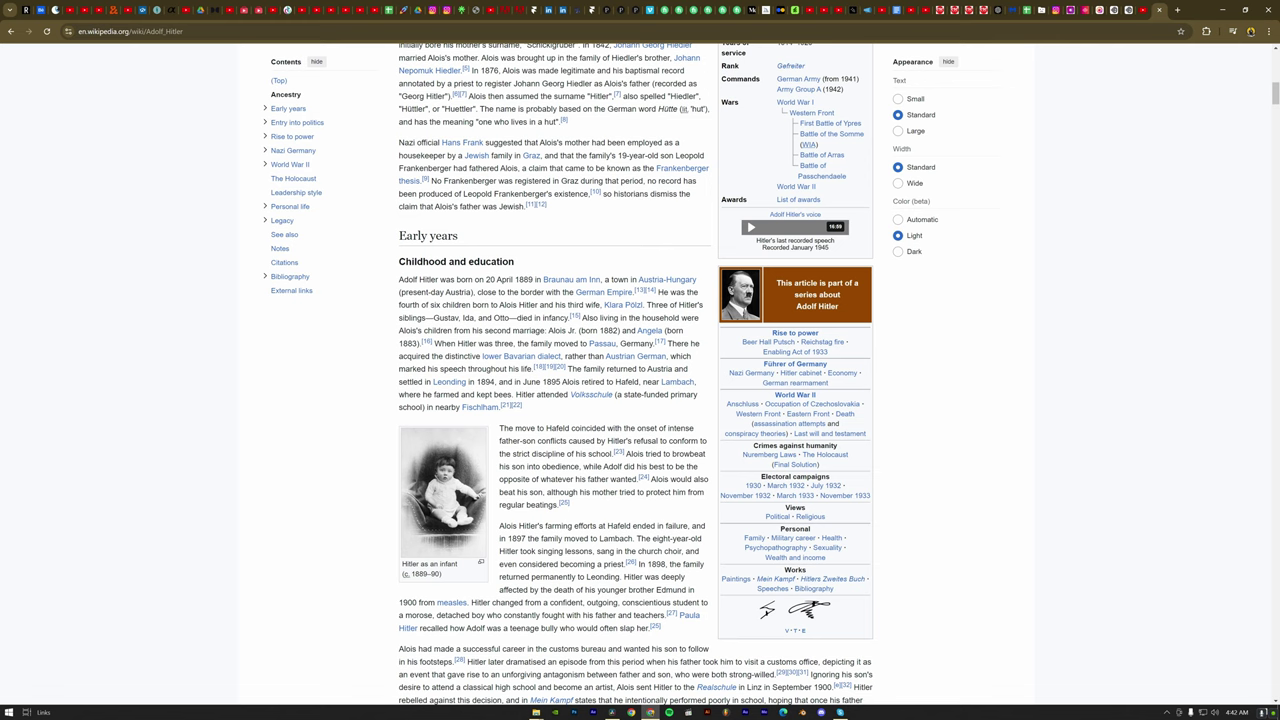
# - Launch Snipping Tool from the Windows search by typing 'sn'
pyautogui.press('super')
pyautogui.write('sn')
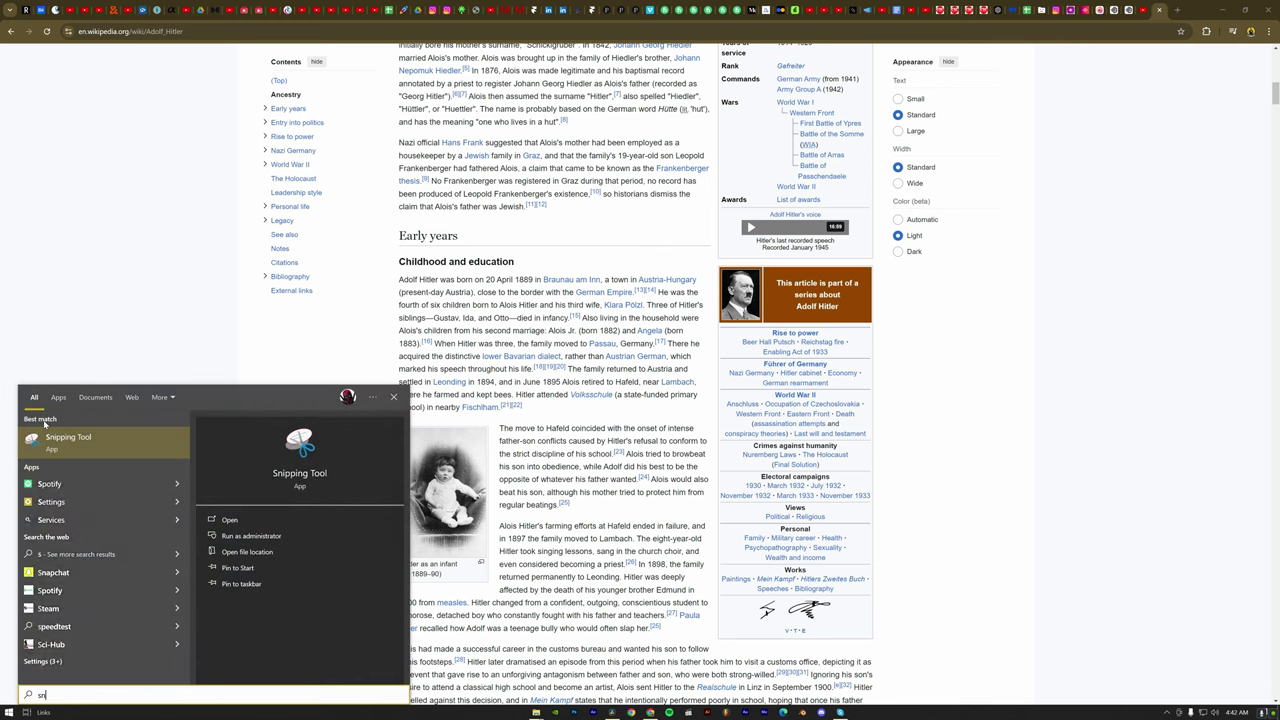
pyautogui.click(106, 444)
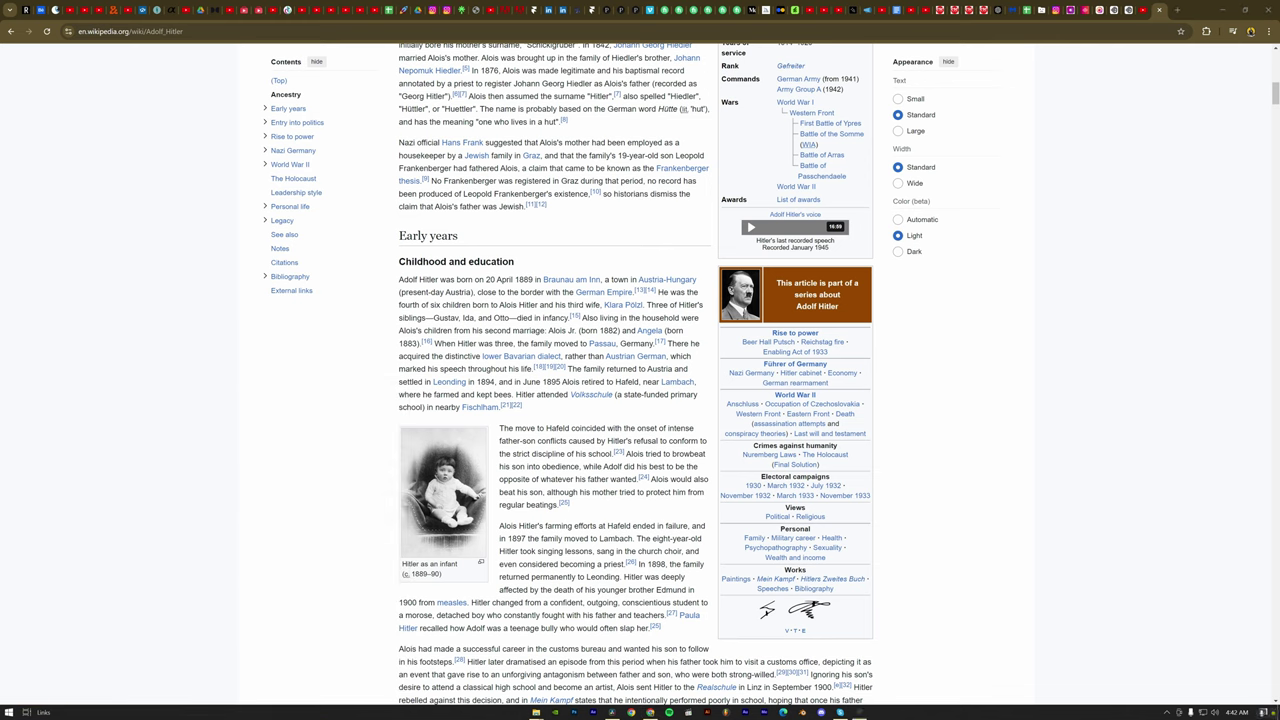
# - Snip the Childhood and education paragraph, then discard that first capture
pyautogui.click(650, 477)
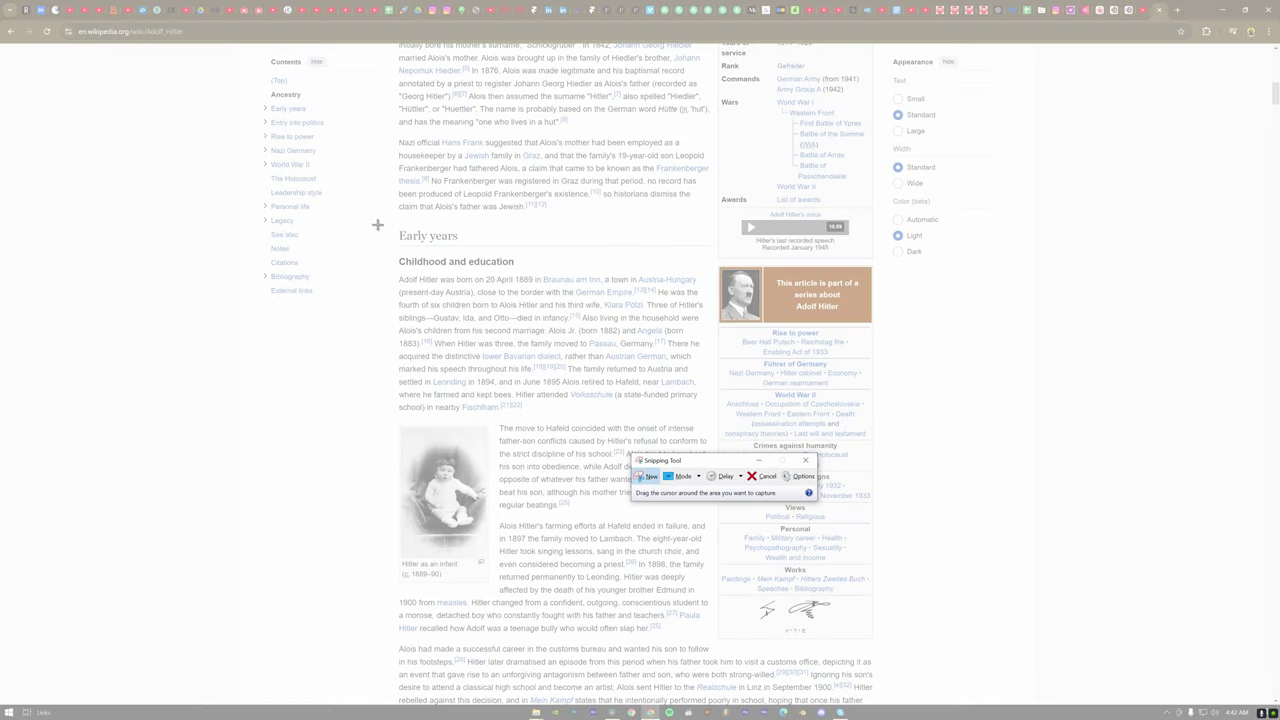
pyautogui.moveTo(371, 248); pyautogui.dragTo(708, 422)
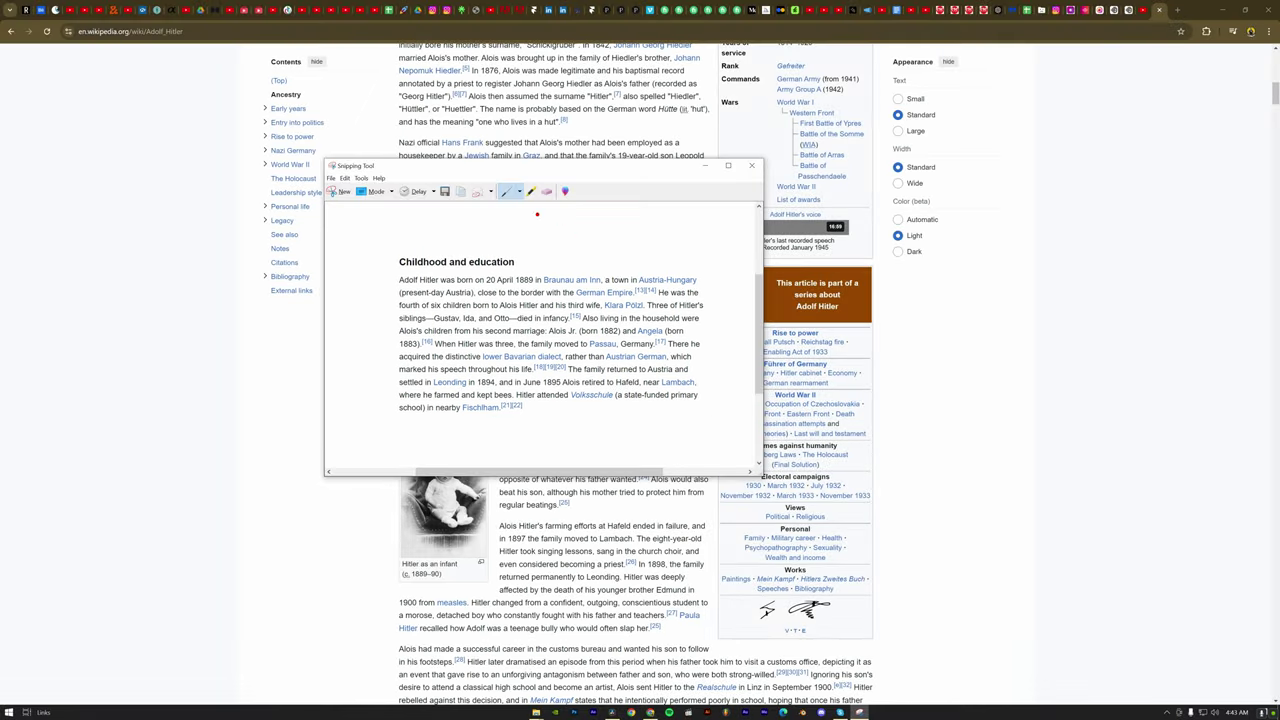
pyautogui.moveTo(363, 166); pyautogui.dragTo(936, 264)
pyautogui.scroll(-3, 449, 397)
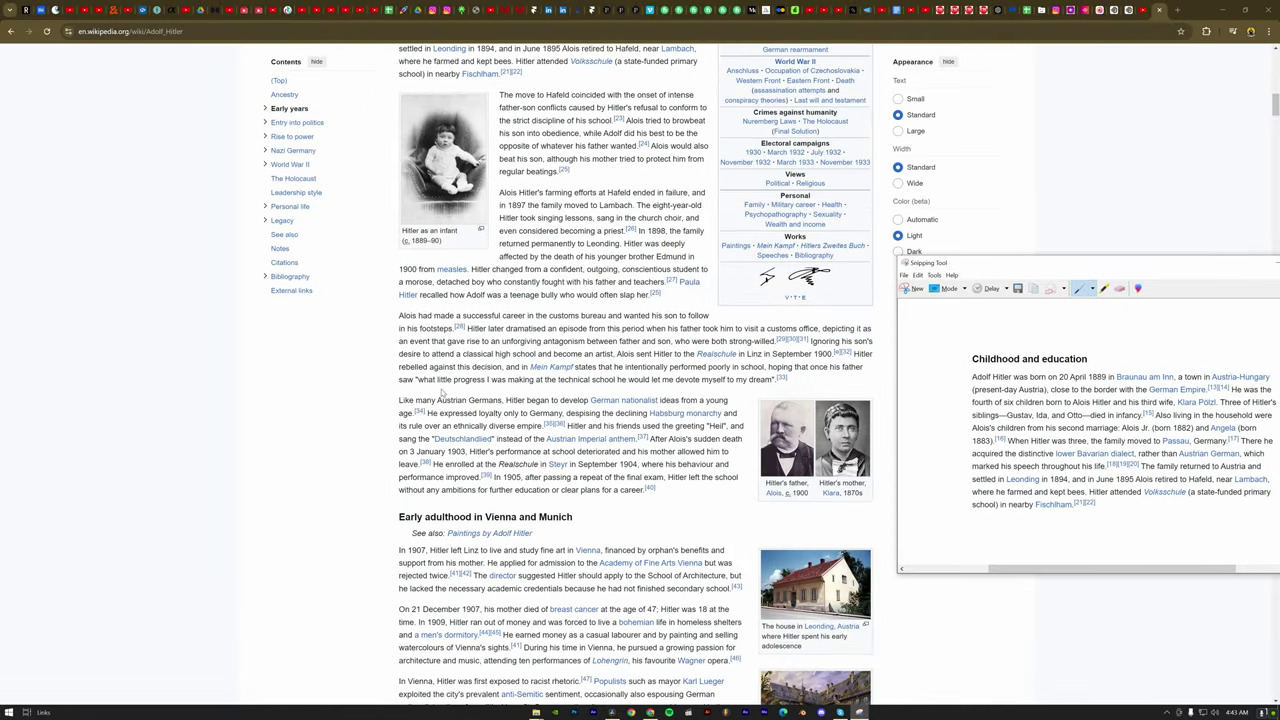
pyautogui.scroll(2, 449, 397)
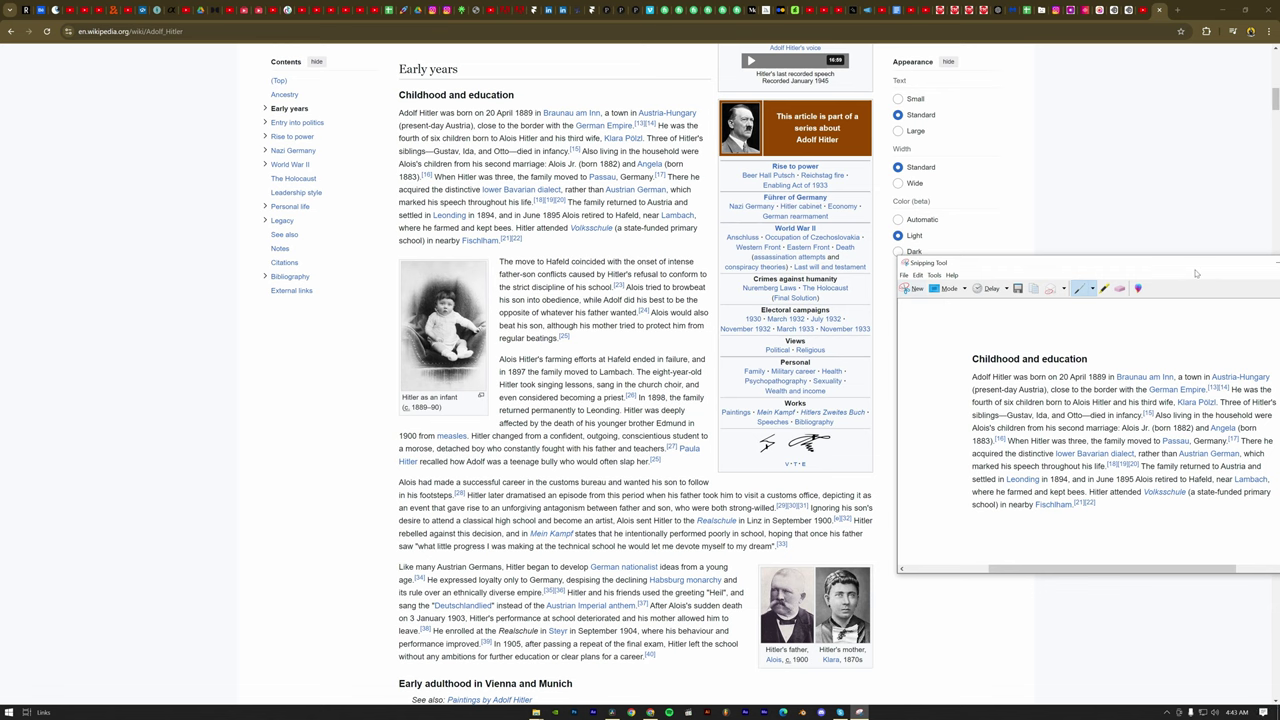
pyautogui.moveTo(1196, 273); pyautogui.dragTo(842, 310)
pyautogui.click(894, 299)
# - Adjust the article view in Chrome and relaunch Snipping Tool via 'snip'
pyautogui.scroll(1, 847, 258)
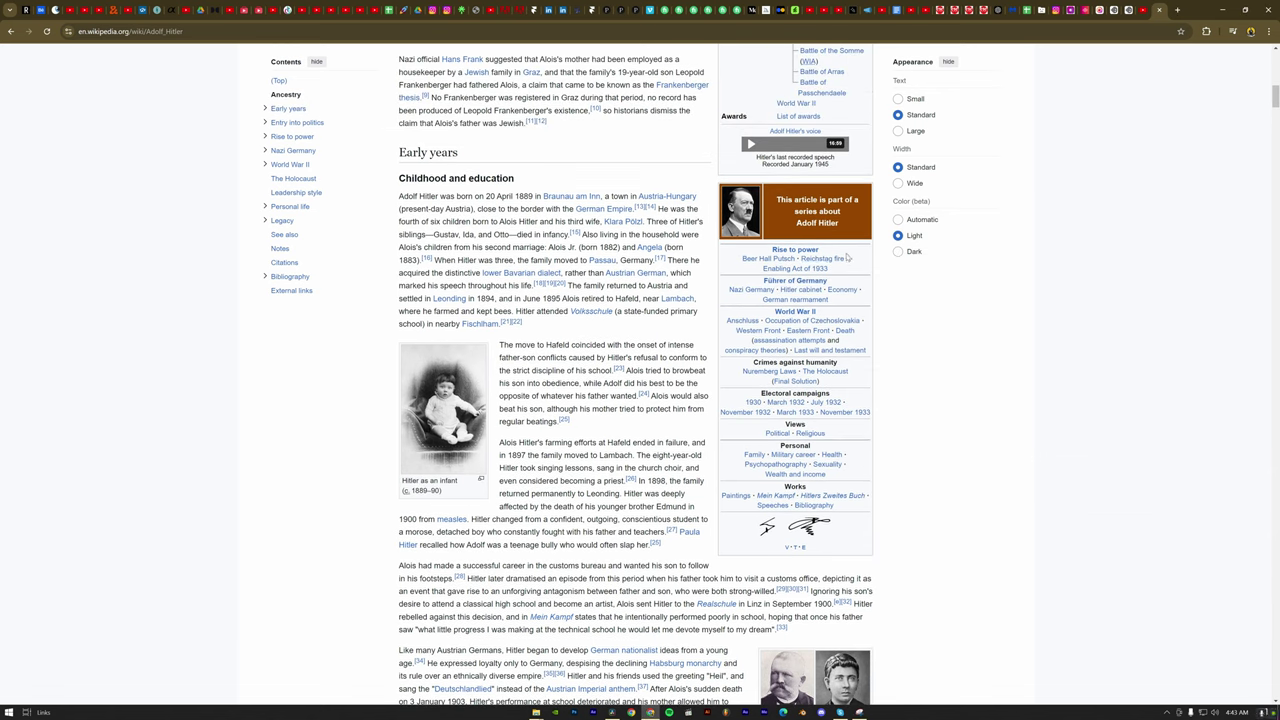
pyautogui.keyDown('ctrl'); pyautogui.scroll(2, 847, 258); pyautogui.keyUp('ctrl')
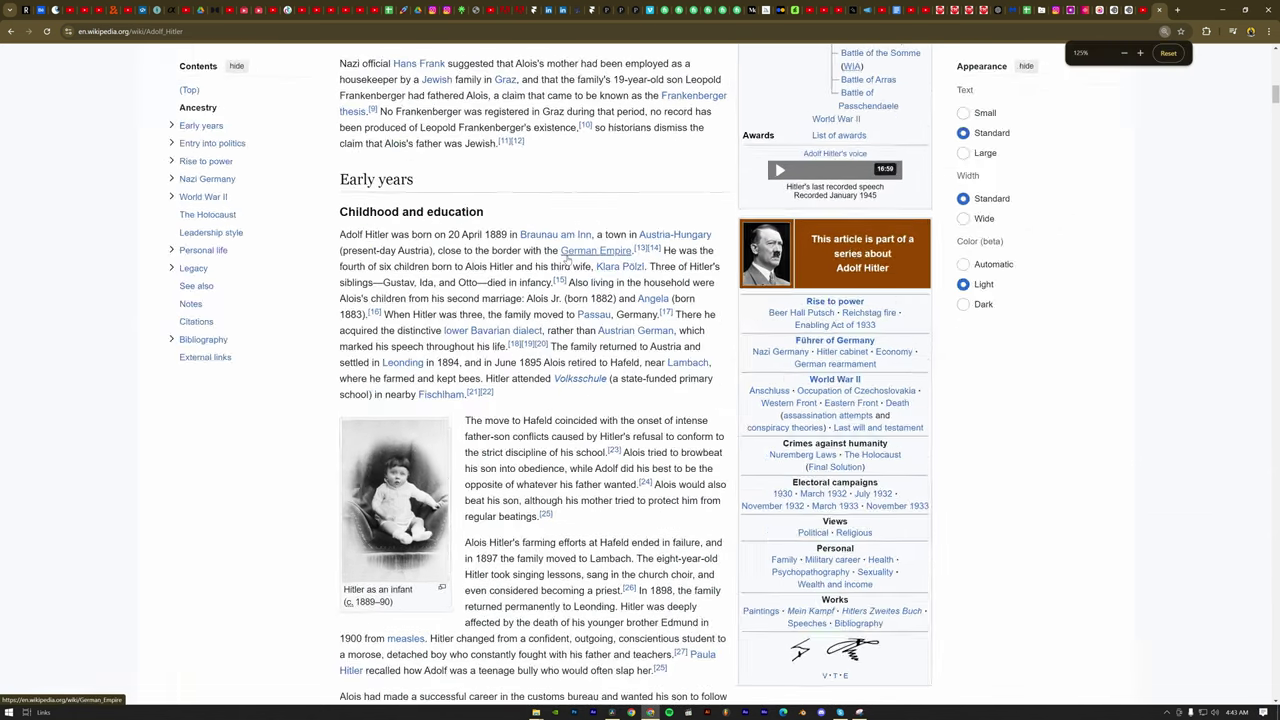
pyautogui.keyDown('ctrl'); pyautogui.scroll(1, 567, 258); pyautogui.keyUp('ctrl')
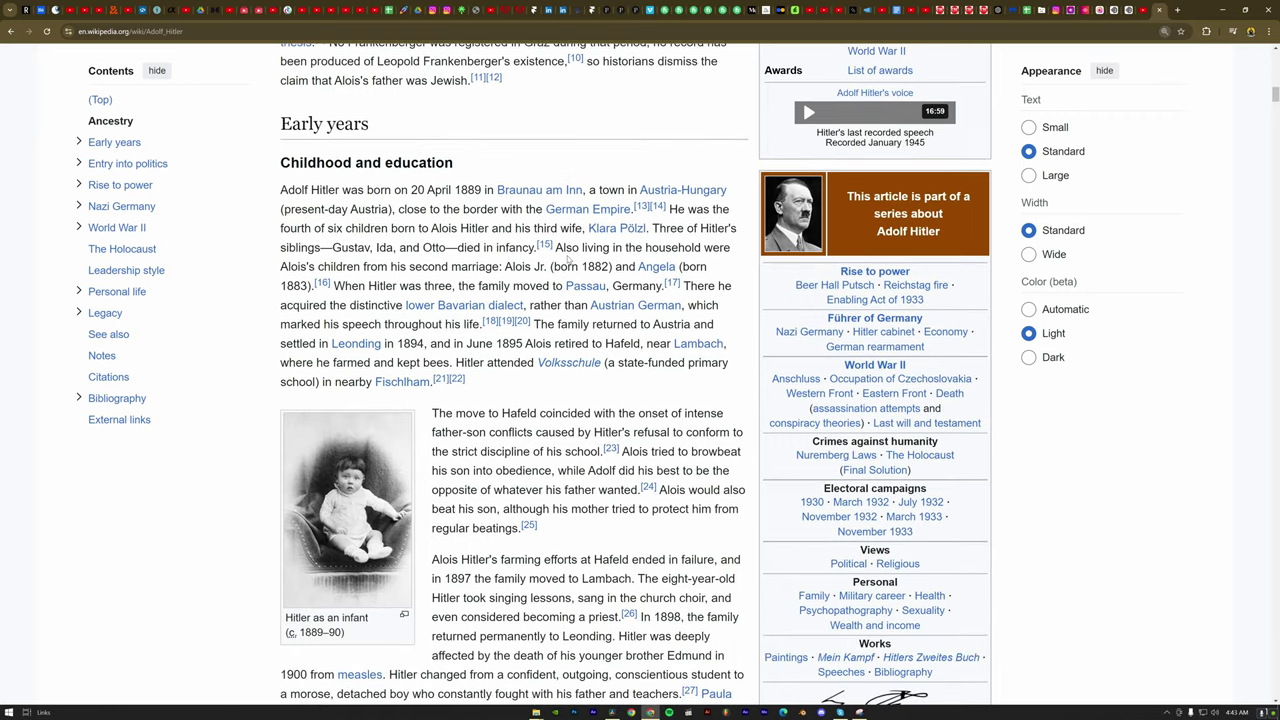
pyautogui.scroll(-1, 567, 258)
pyautogui.scroll(-2, 567, 258)
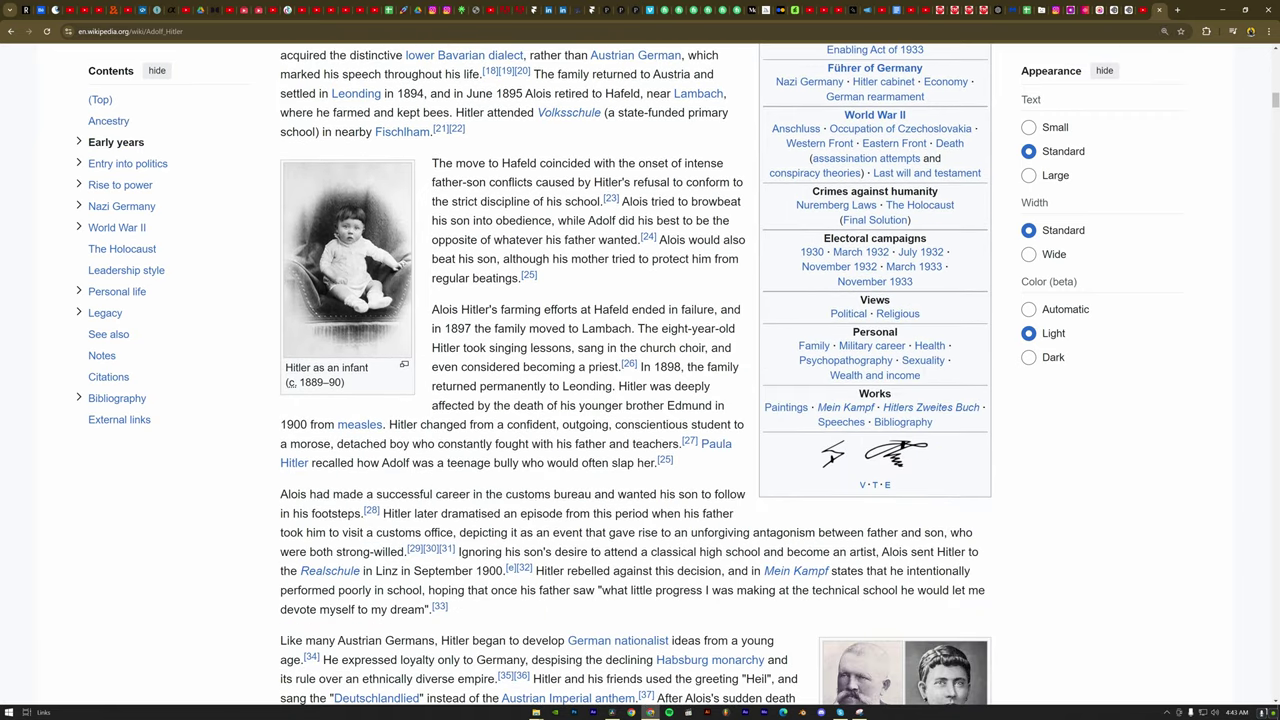
pyautogui.scroll(-1, 567, 258)
pyautogui.scroll(1, 567, 258)
pyautogui.press('super')
pyautogui.write('snip')
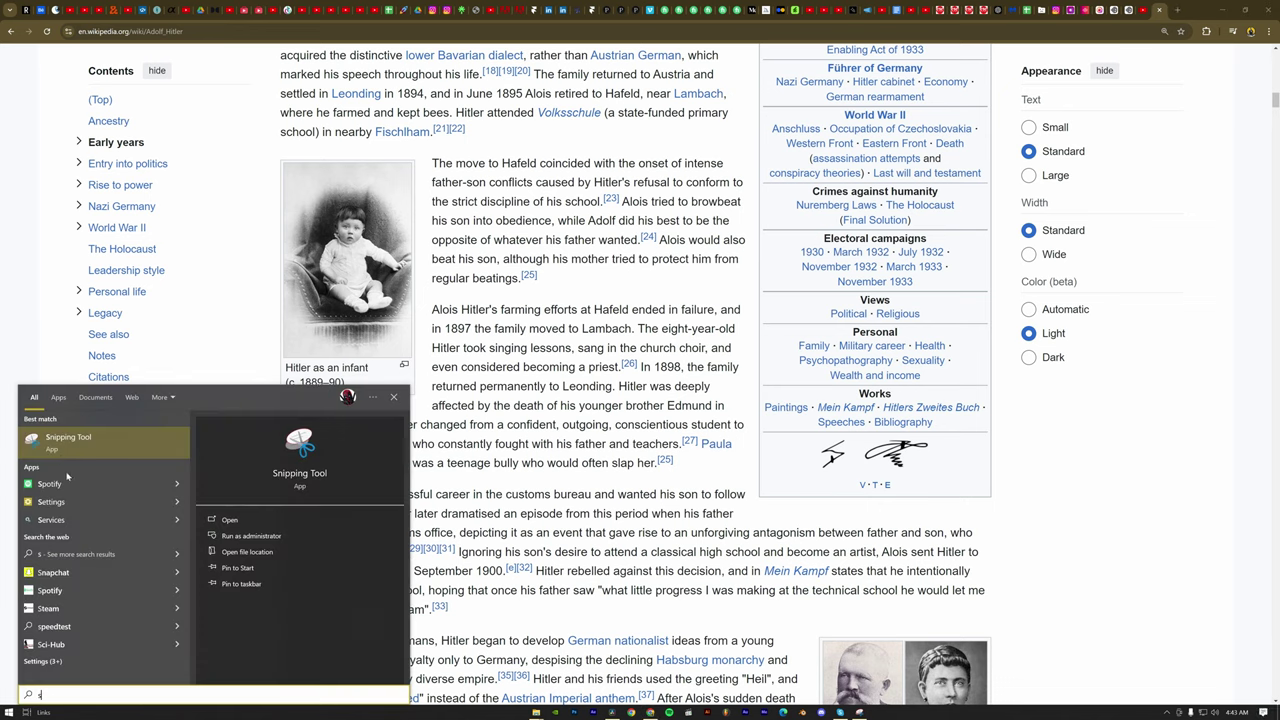
pyautogui.press('Return')
# - Capture the passage beside the infant photo, save it as hitler.PNG, and place it on Resolve's timeline
pyautogui.click(533, 327)
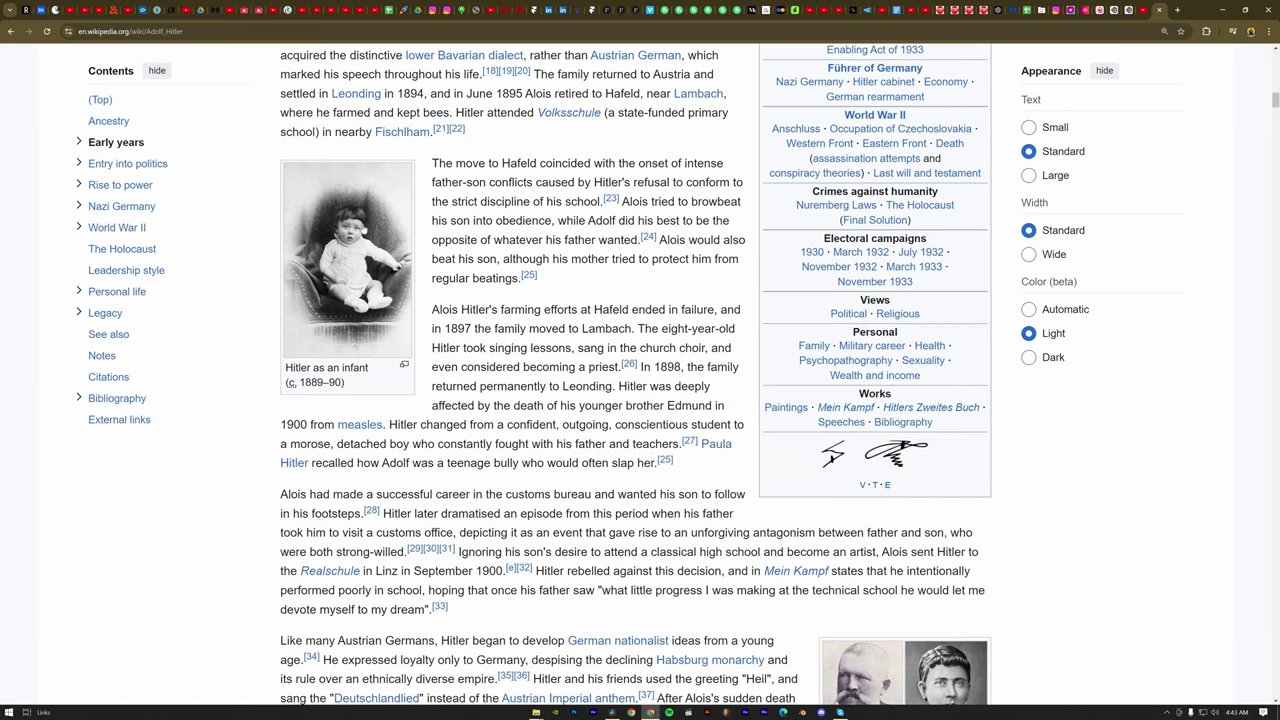
pyautogui.moveTo(272, 148)
pyautogui.mouseDown()
pyautogui.moveTo(655, 349)
pyautogui.moveTo(748, 416)
pyautogui.mouseUp()
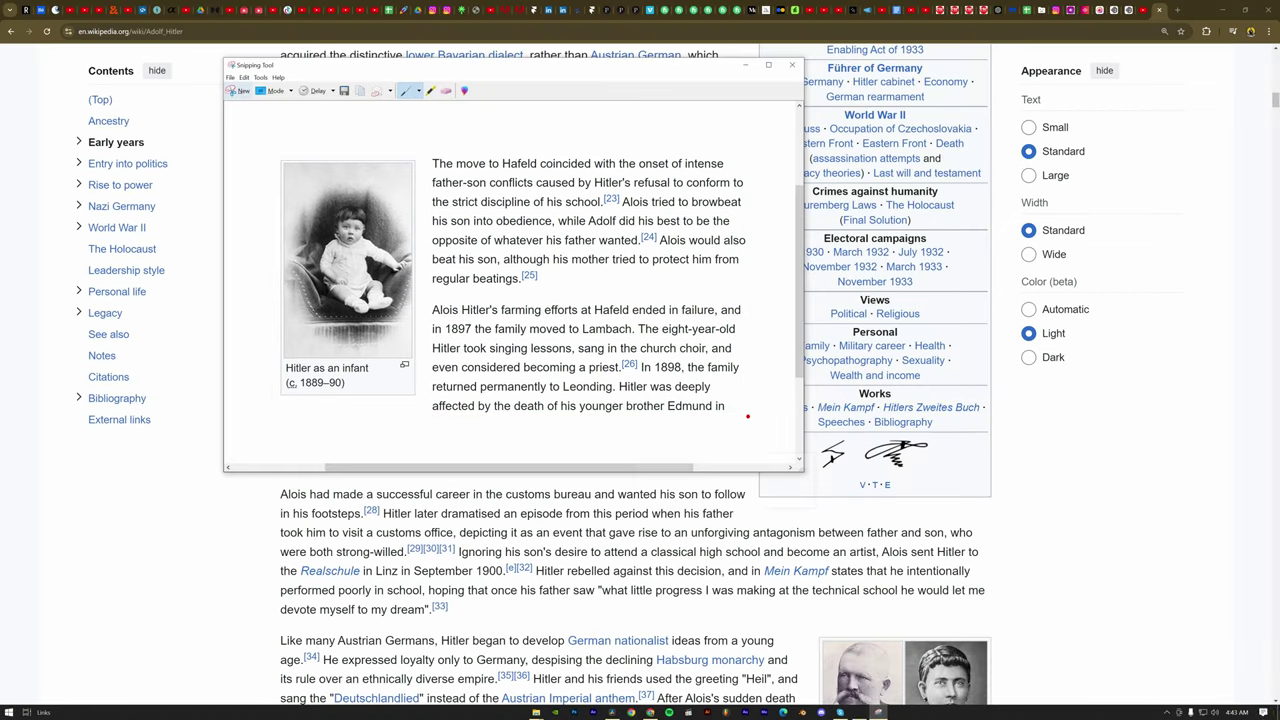
pyautogui.click(344, 91)
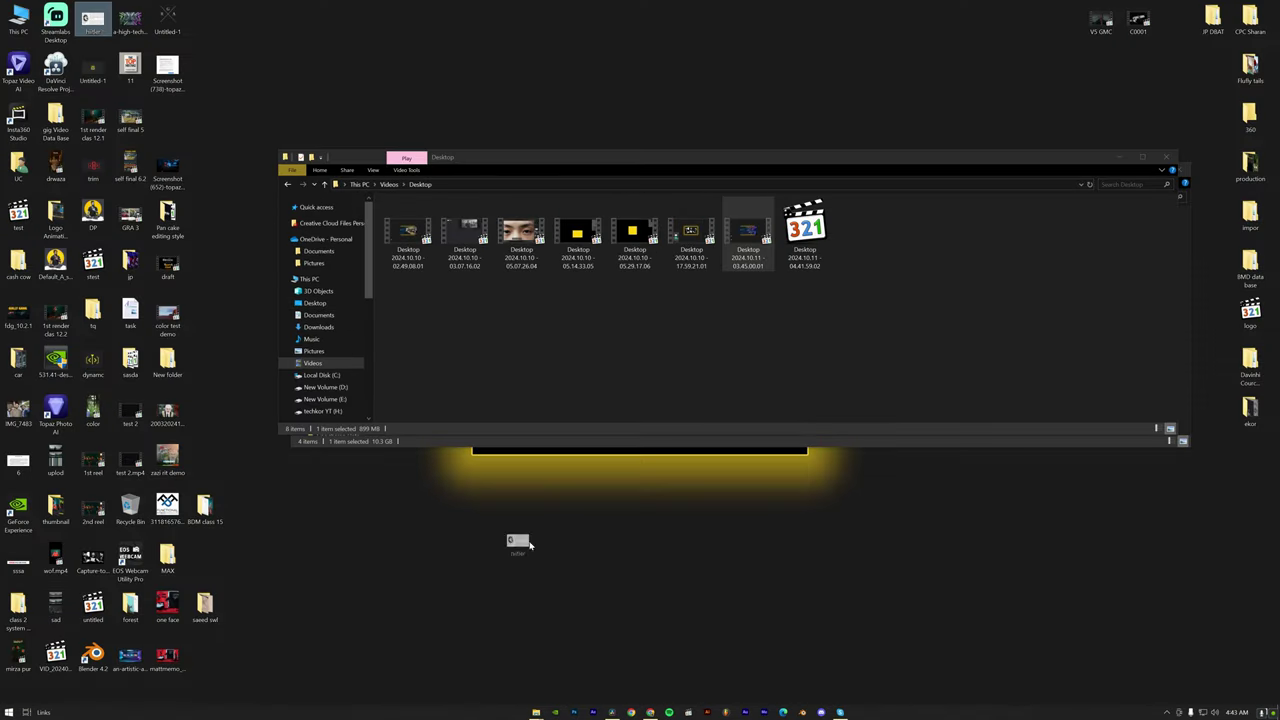
pyautogui.click(610, 712)
pyautogui.moveTo(610, 712); pyautogui.dragTo(260, 524)
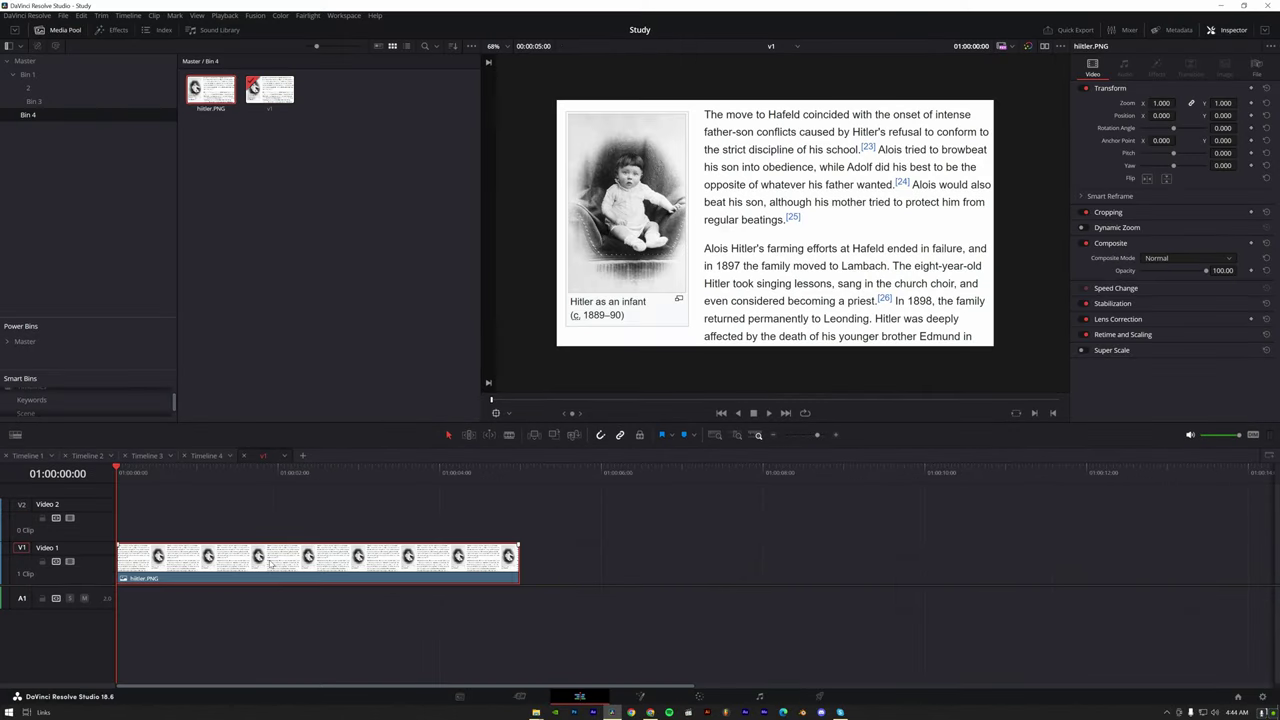
# - Move hitler.PNG up to Video 2 and add a Solid Color generator beneath it
pyautogui.moveTo(270, 564); pyautogui.dragTo(269, 538)
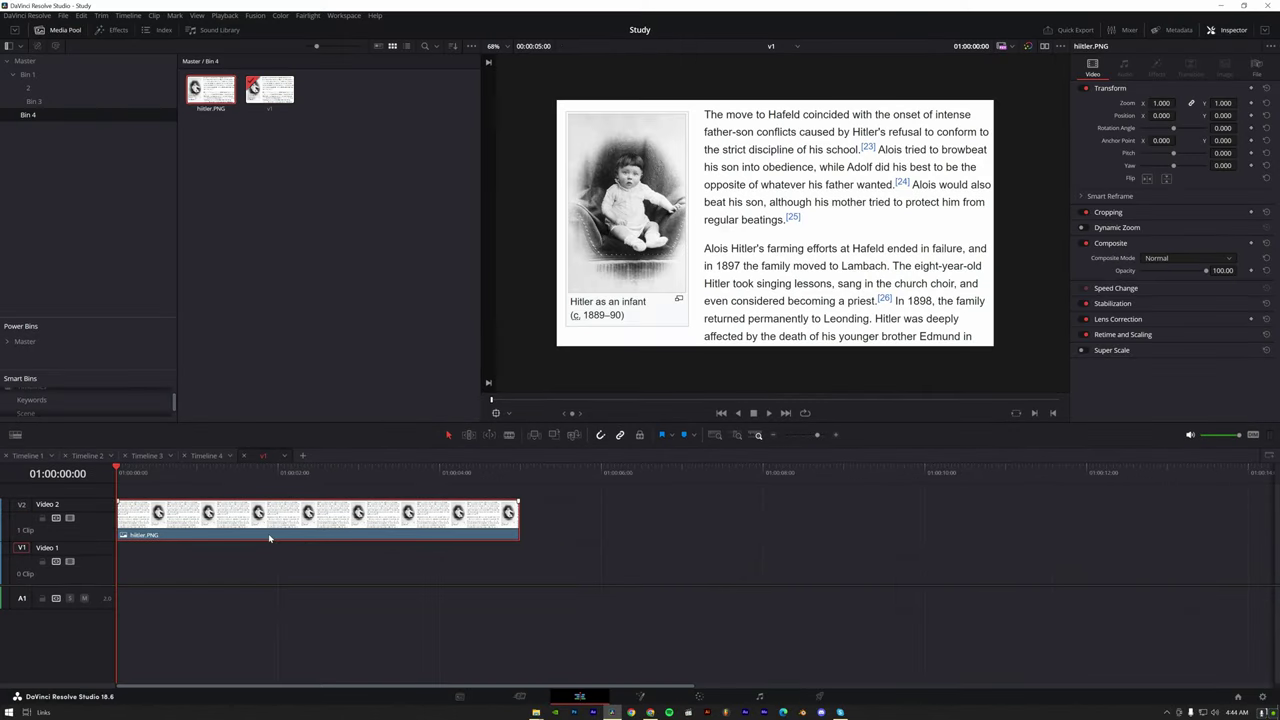
pyautogui.click(112, 30)
pyautogui.moveTo(130, 106)
pyautogui.mouseDown()
pyautogui.moveTo(253, 569)
pyautogui.moveTo(136, 568)
pyautogui.mouseUp()
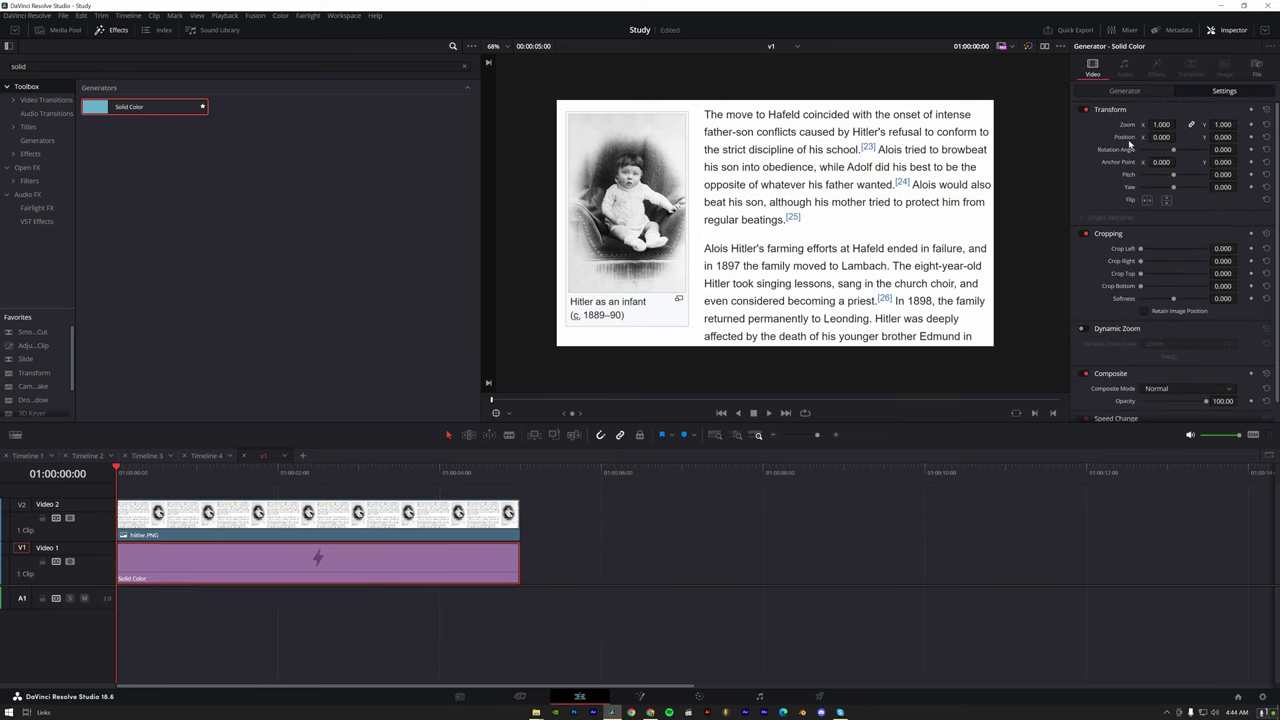
pyautogui.press('Delete')
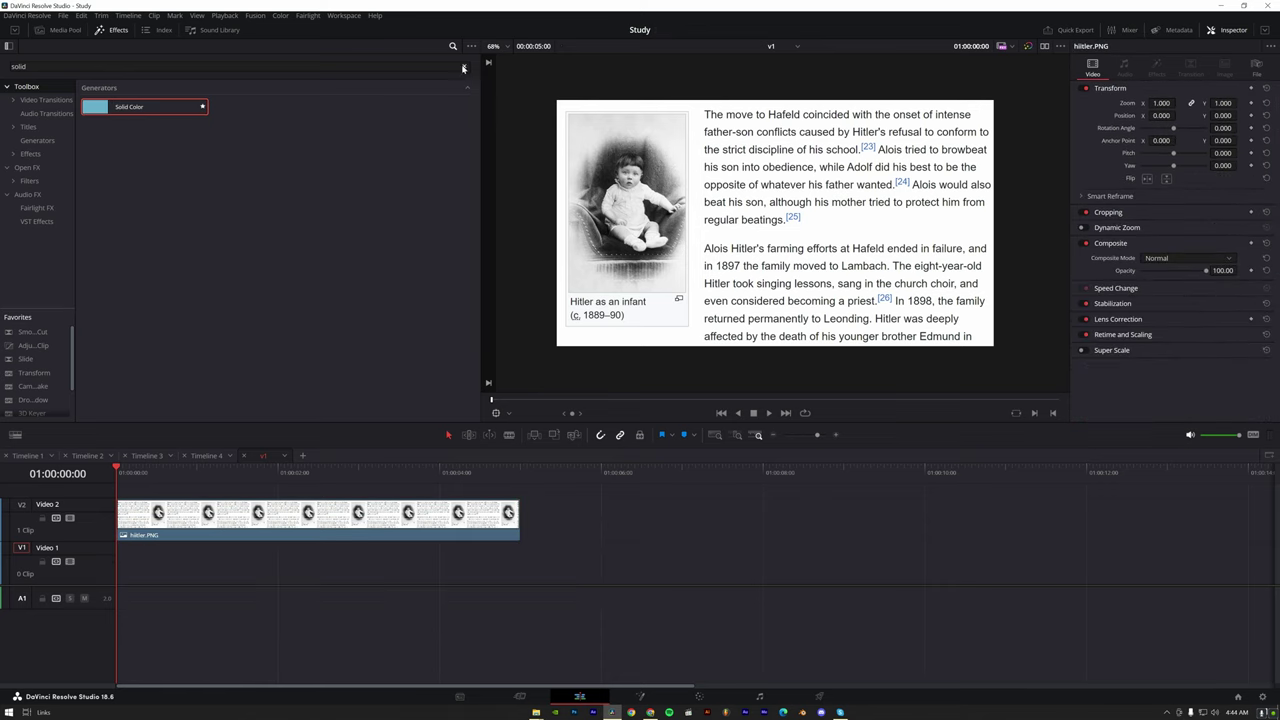
pyautogui.click(463, 67)
pyautogui.click(453, 46)
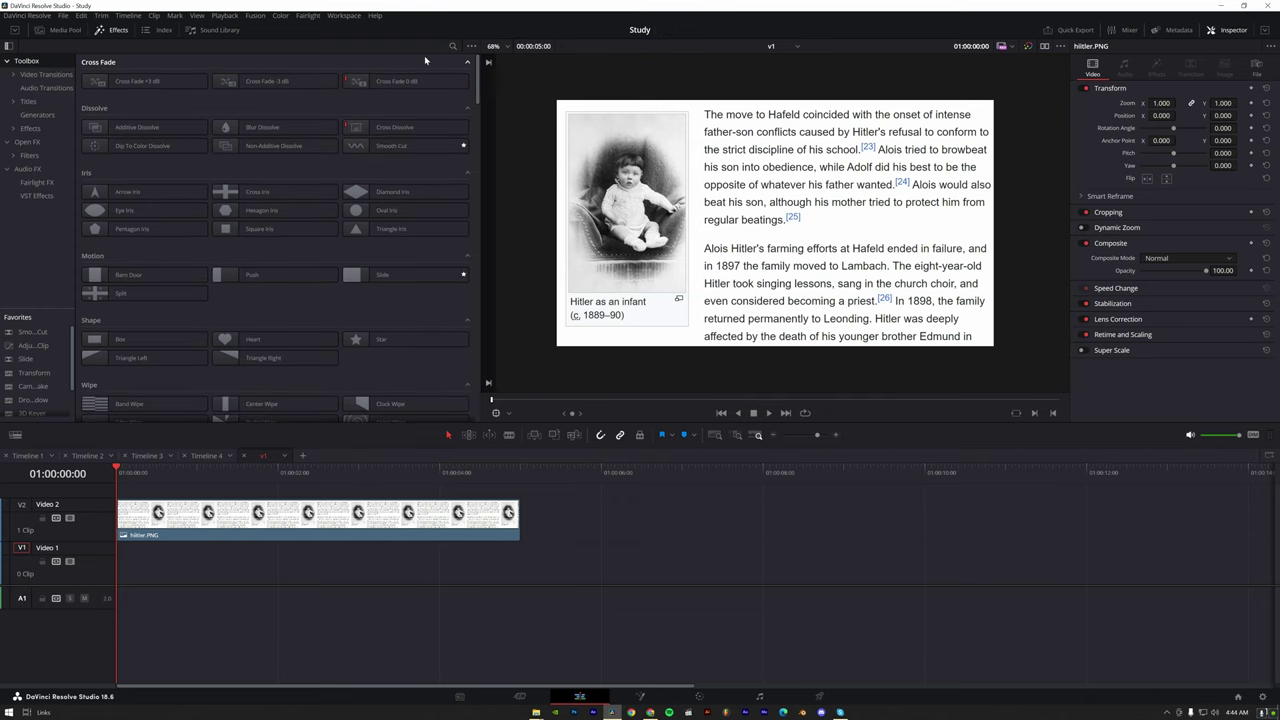
pyautogui.click(453, 46)
pyautogui.write('solid')
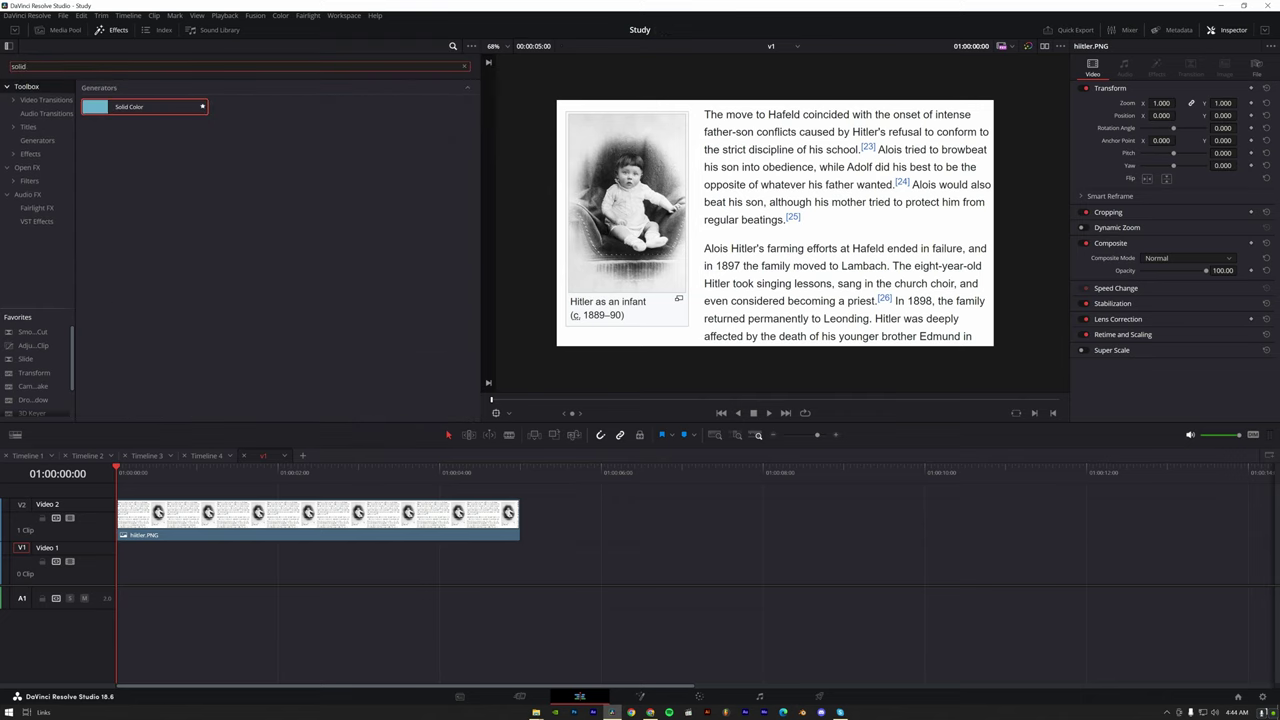
pyautogui.click(40, 113)
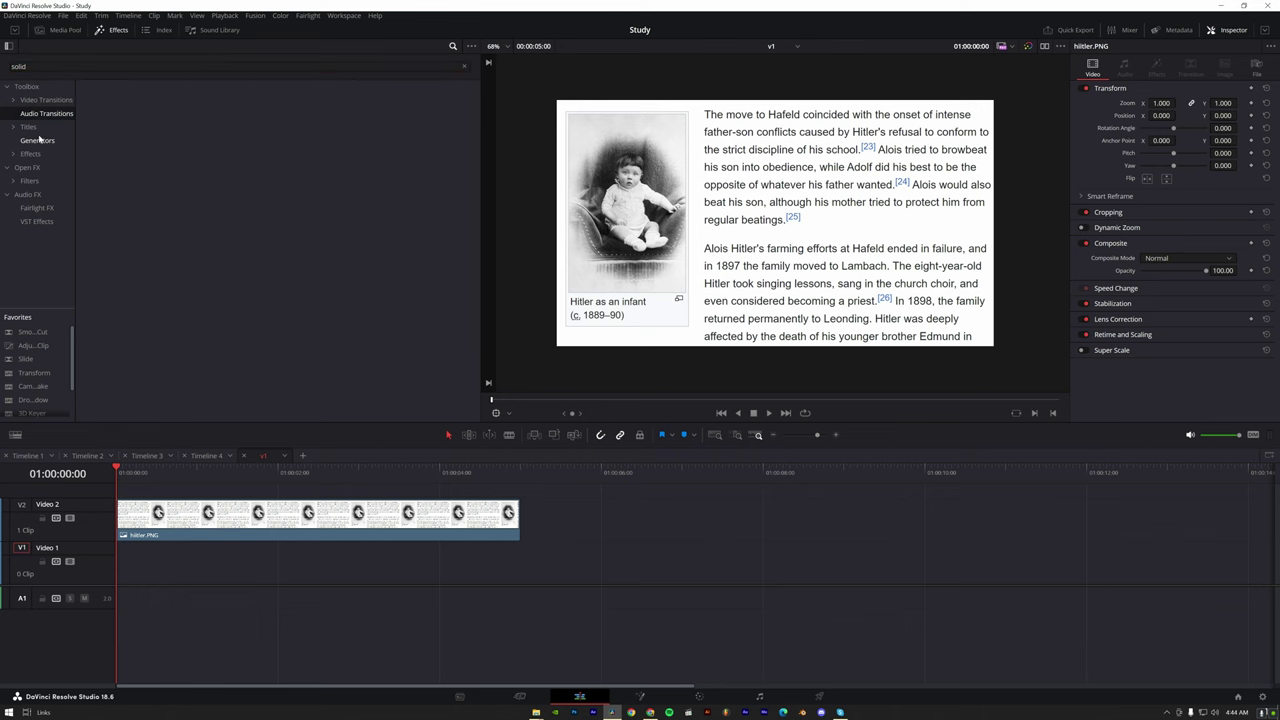
pyautogui.click(38, 141)
pyautogui.click(27, 86)
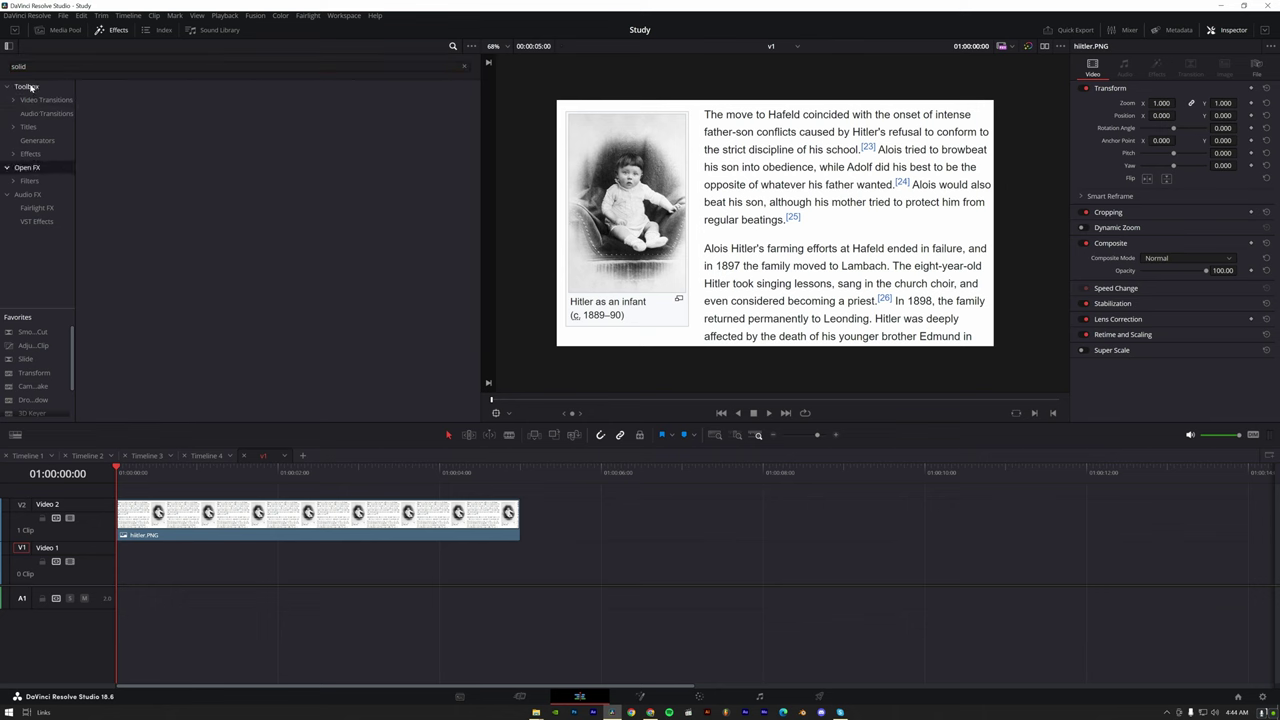
pyautogui.moveTo(150, 108)
pyautogui.mouseDown()
pyautogui.moveTo(274, 576)
pyautogui.moveTo(237, 576)
pyautogui.mouseUp()
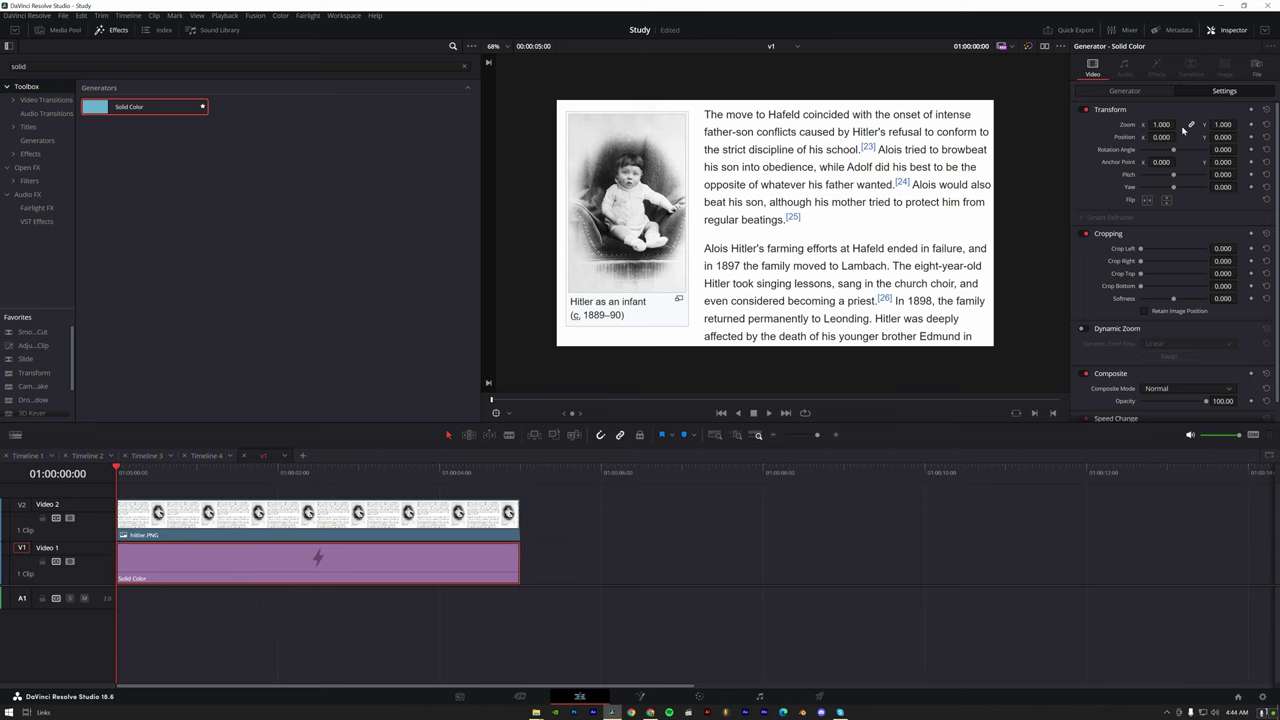
# - Shrink the screenshot to zoom 0.530 and set the solid's colour to white
pyautogui.click(305, 596)
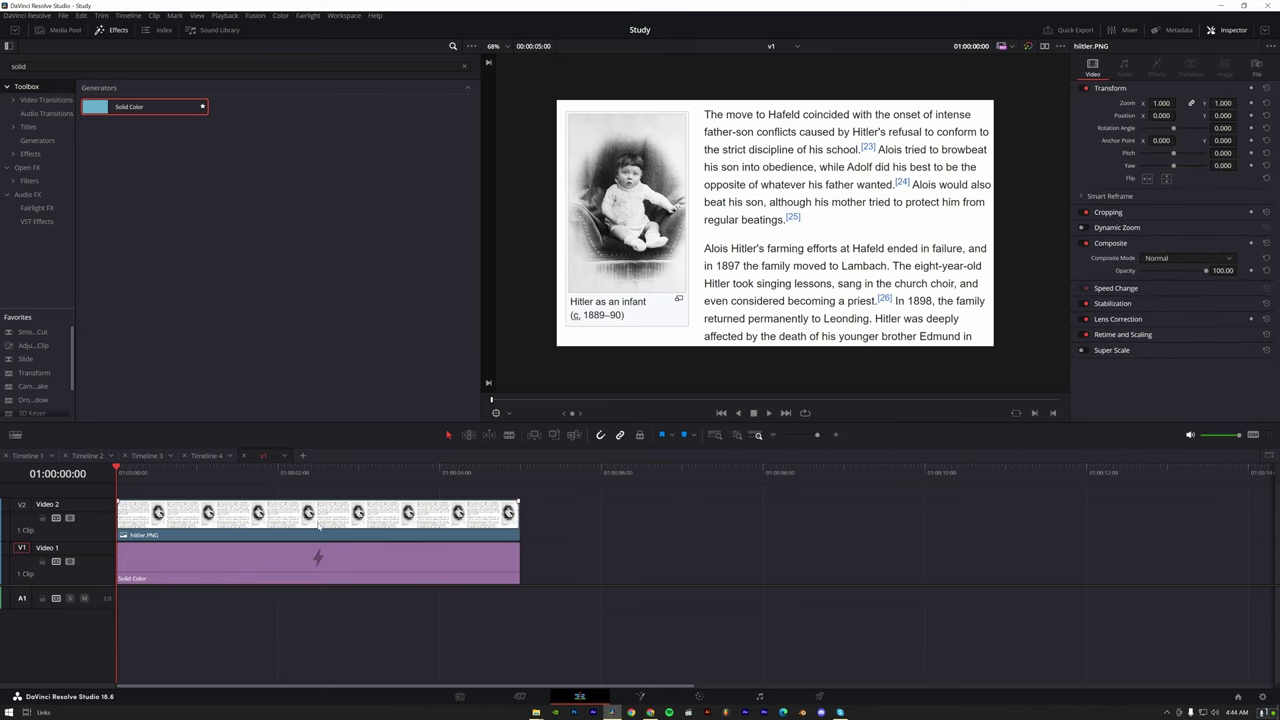
pyautogui.click(318, 526)
pyautogui.moveTo(1161, 103); pyautogui.dragTo(1178, 104)
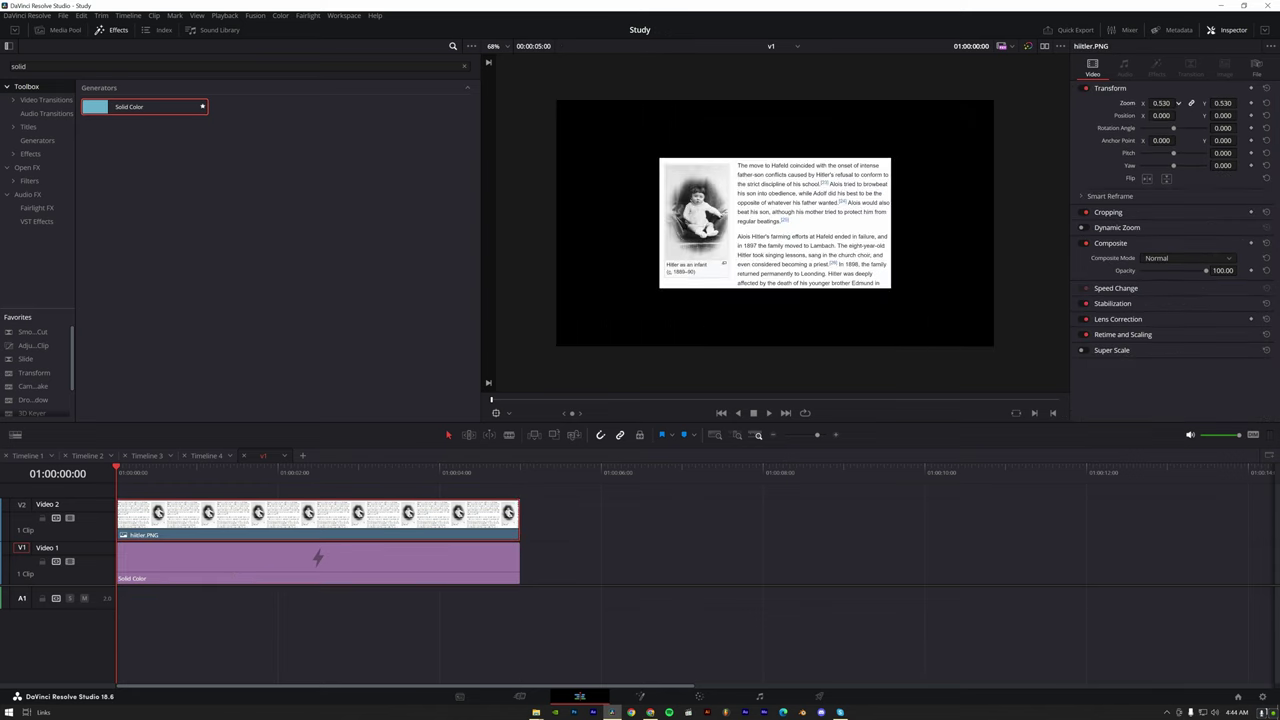
pyautogui.click(434, 553)
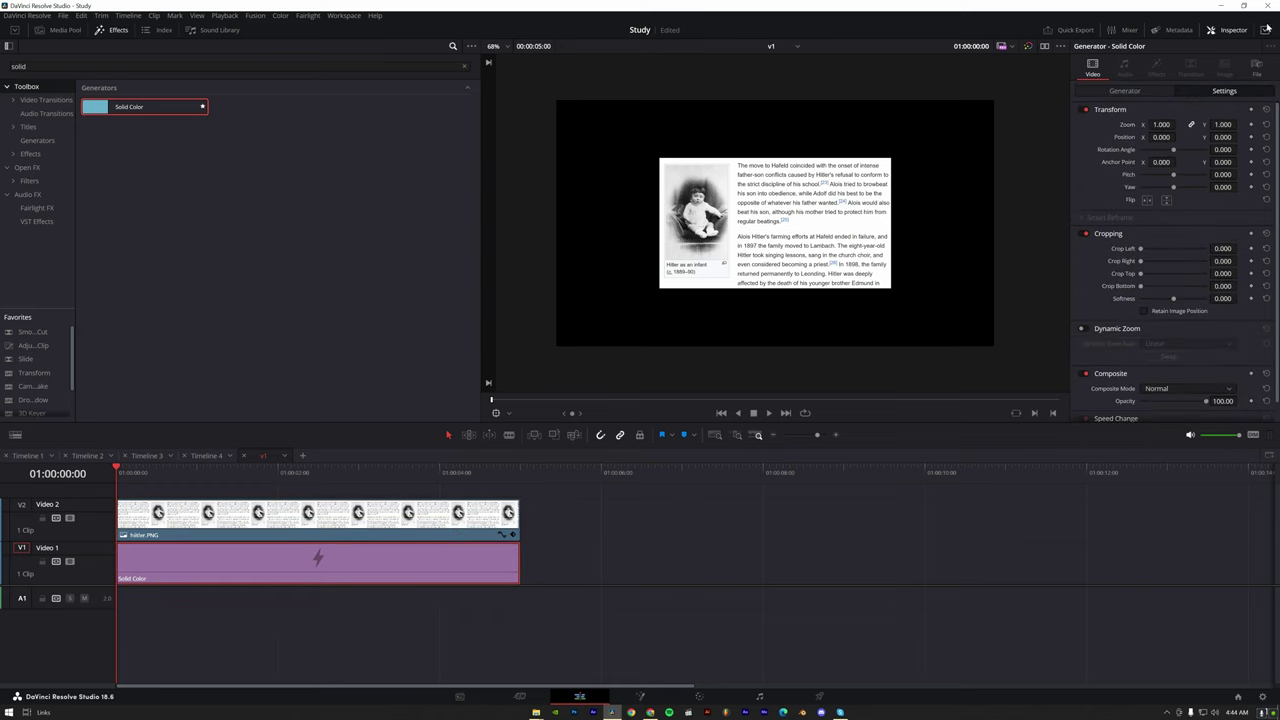
pyautogui.click(1124, 93)
pyautogui.click(1149, 125)
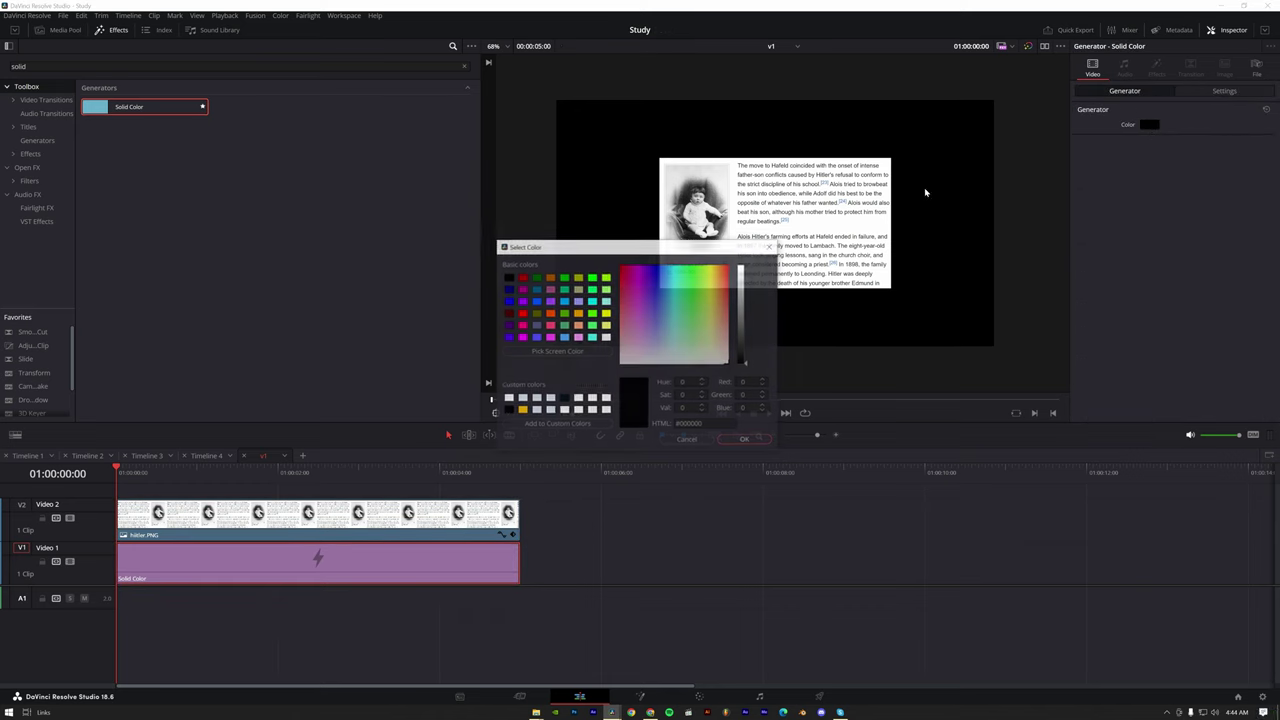
pyautogui.click(556, 351)
pyautogui.click(655, 178)
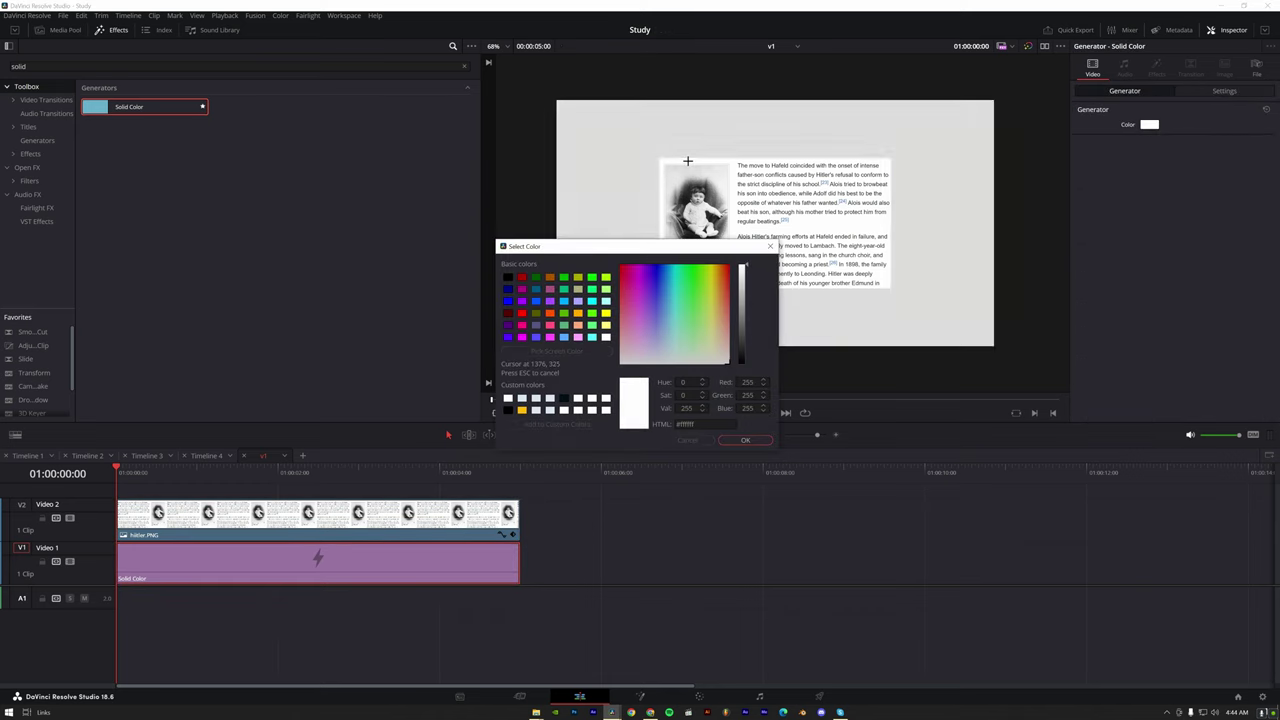
pyautogui.click(747, 440)
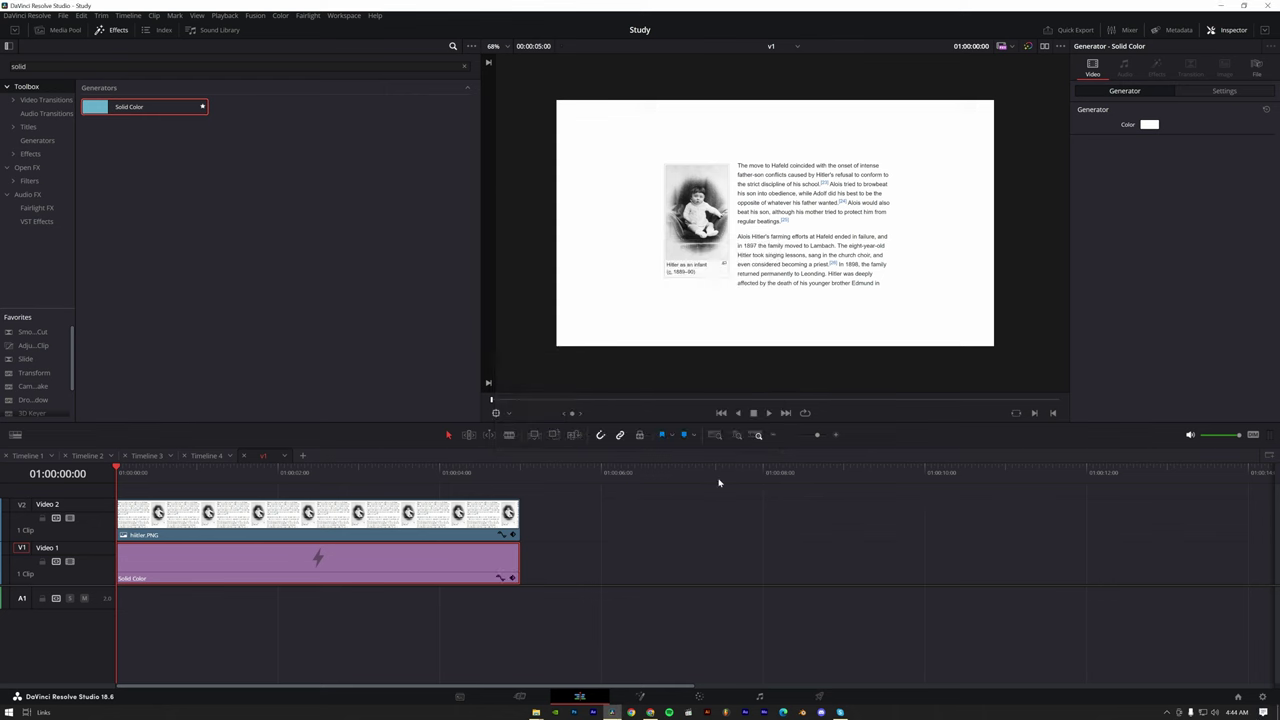
pyautogui.click(717, 472)
# - Preview the timeline, then copy the white solid onto a new track above
pyautogui.click(352, 515)
pyautogui.press('Home')
pyautogui.press('space')
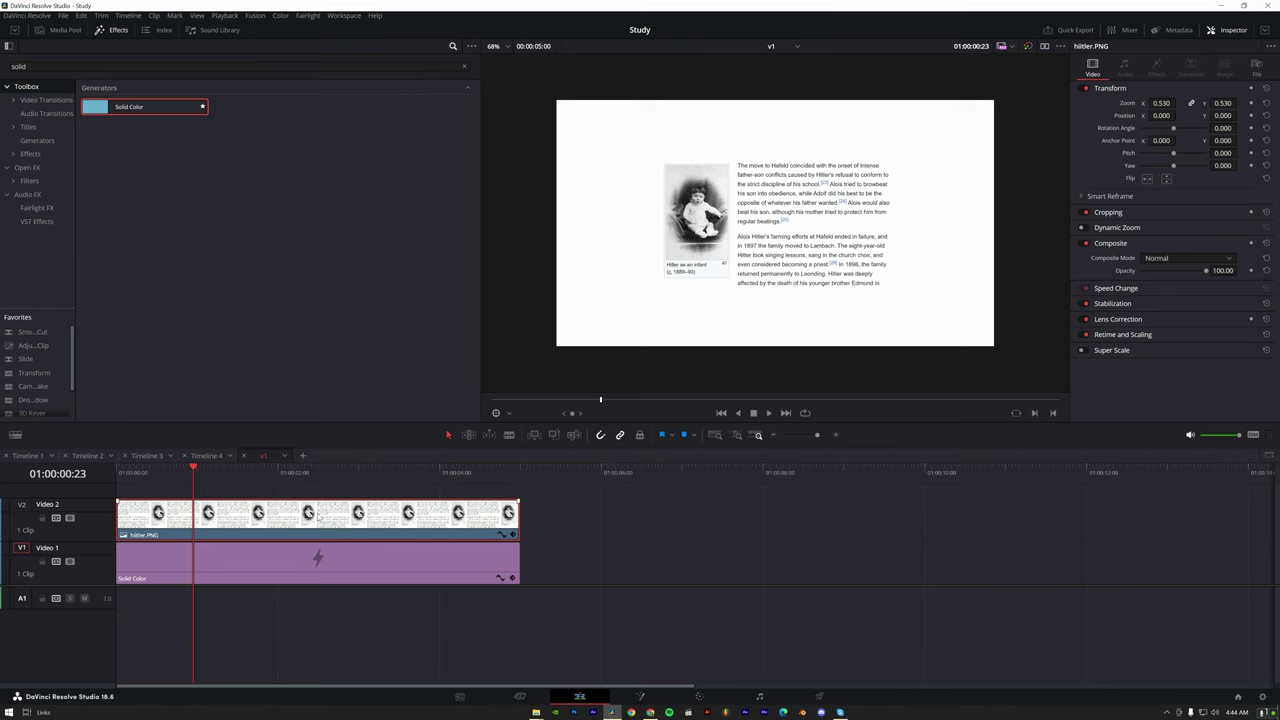
pyautogui.moveTo(313, 569); pyautogui.dragTo(341, 482)
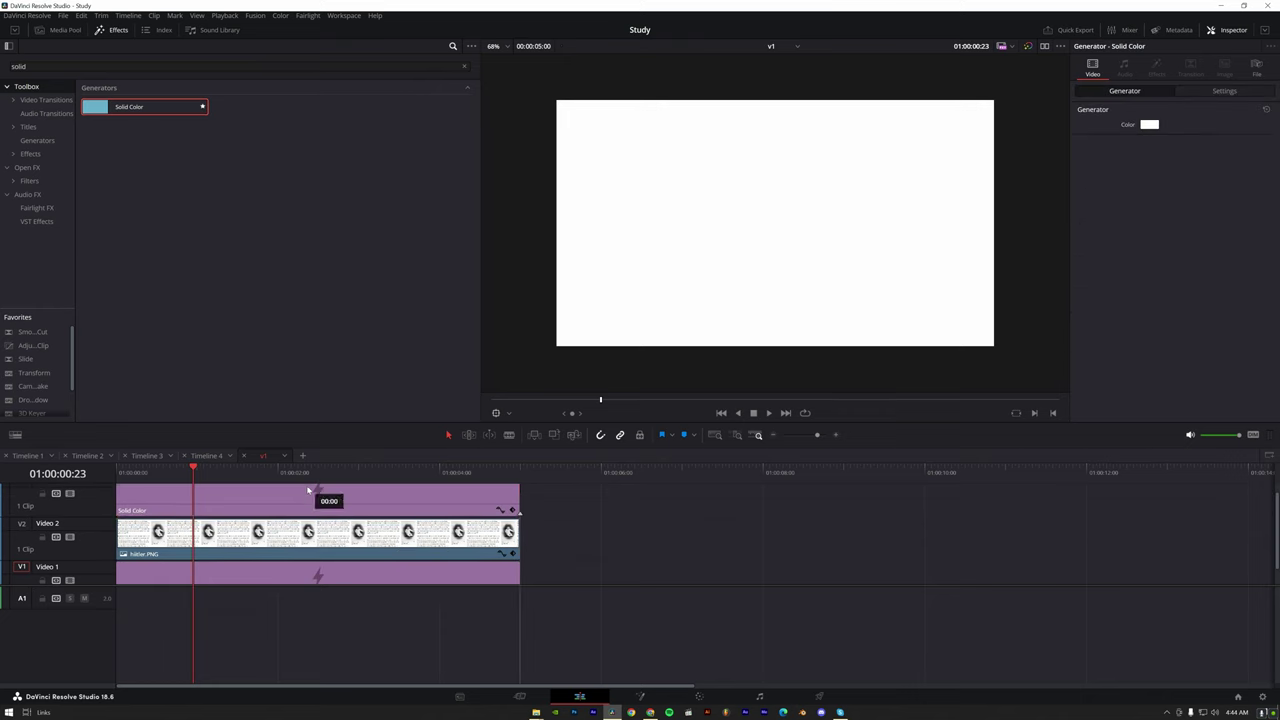
# - Colour the top solid red and scale it to zoom 0.380
pyautogui.click(1150, 125)
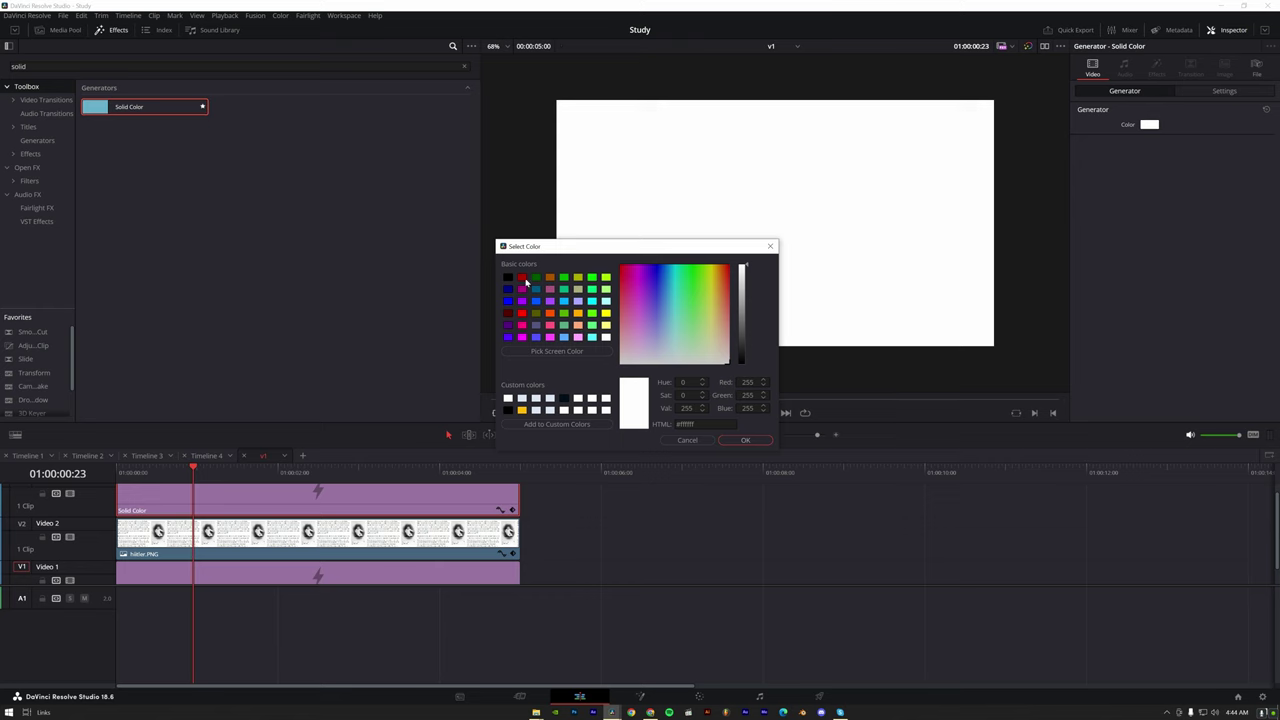
pyautogui.click(521, 279)
pyautogui.click(745, 441)
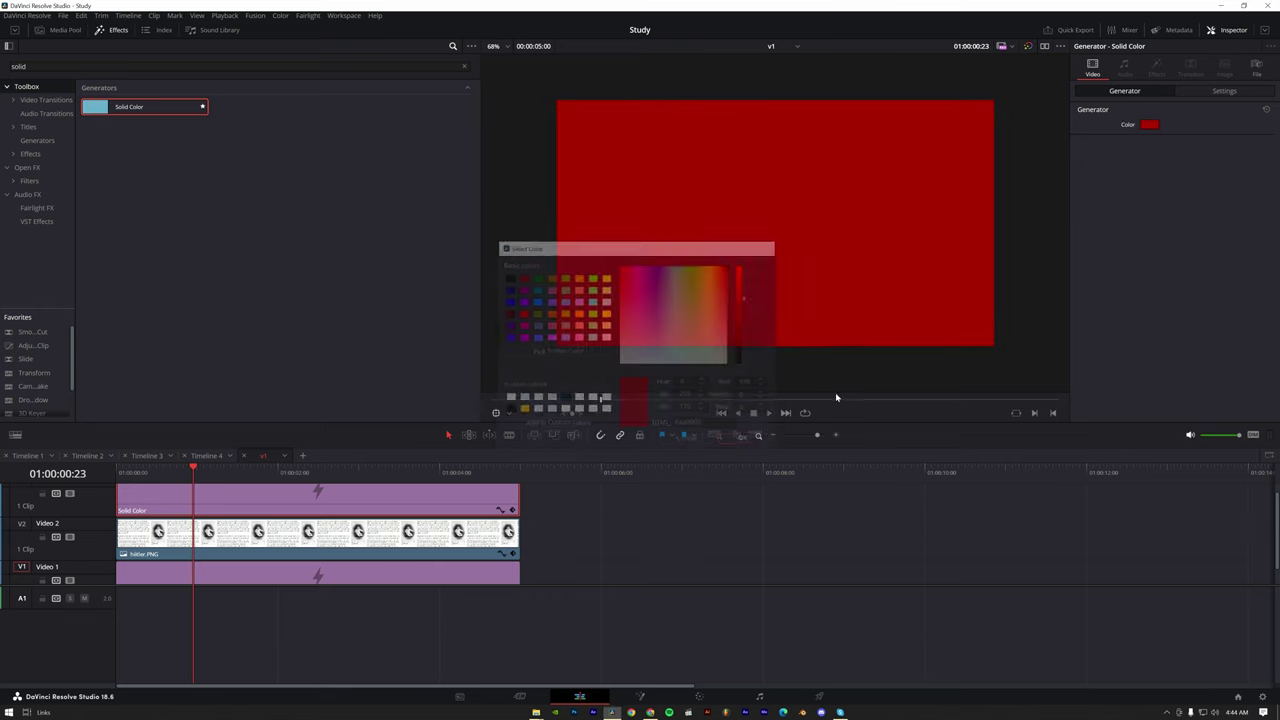
pyautogui.click(1206, 94)
pyautogui.moveTo(1167, 124); pyautogui.dragTo(1170, 136)
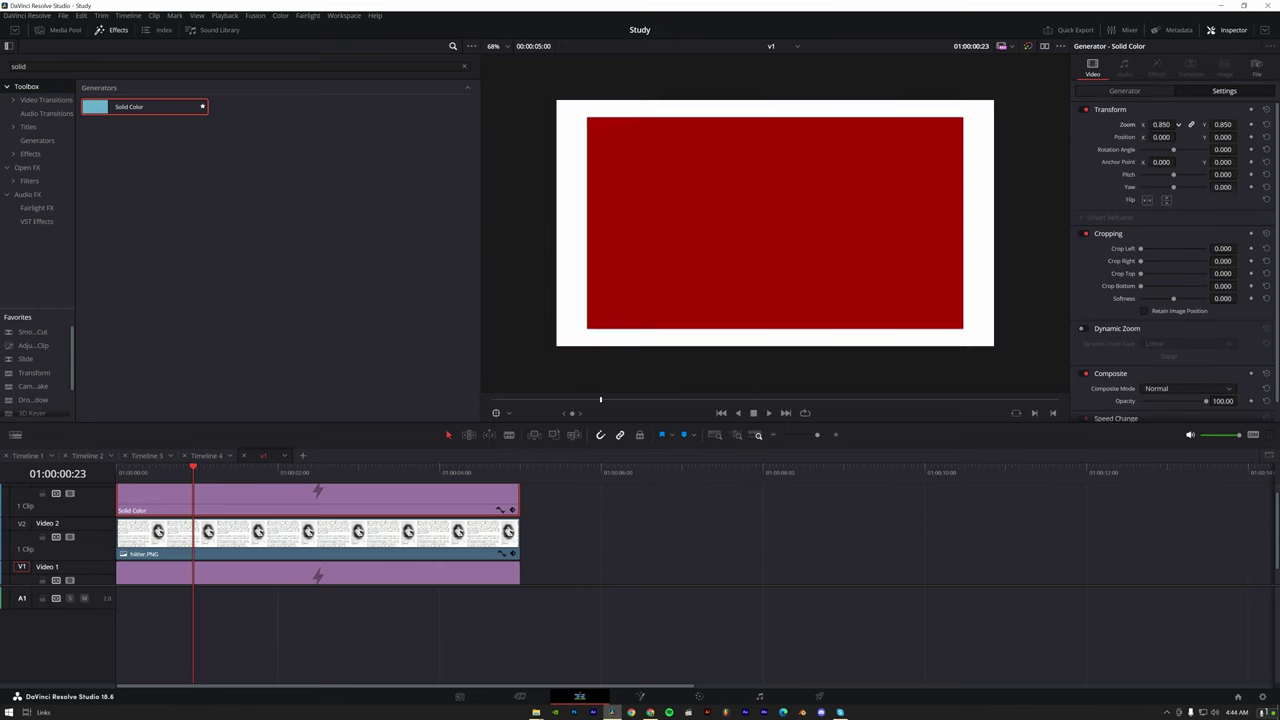
# - Set the red solid's composite mode to Color Burn and slide it right onto the text
pyautogui.scroll(-1, 1159, 361)
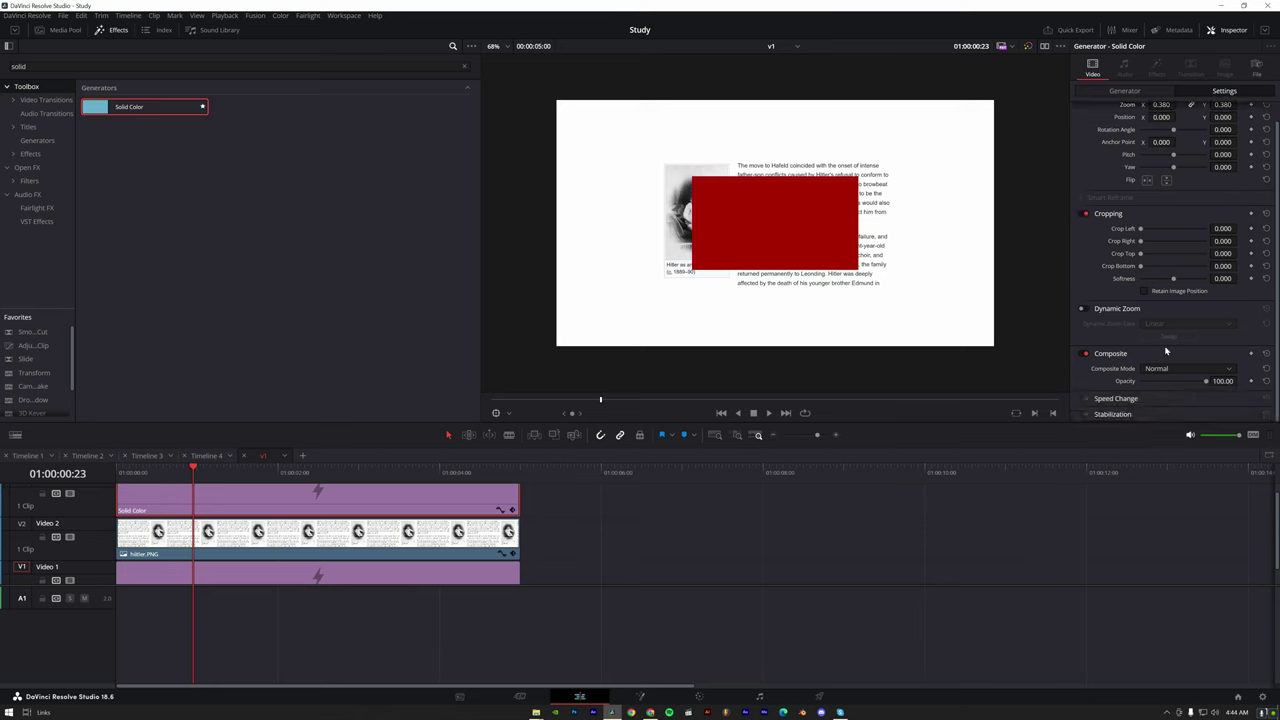
pyautogui.click(1187, 369)
pyautogui.press('Down')
pyautogui.press('Down')
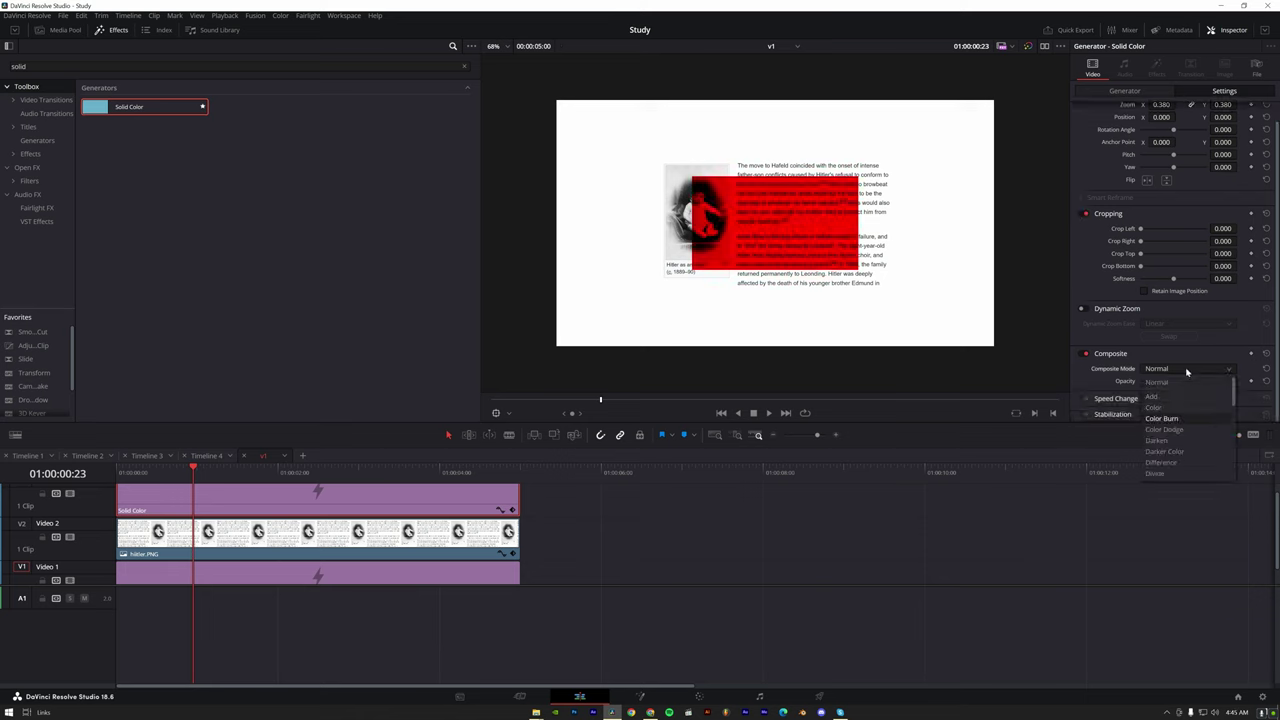
pyautogui.press('Down')
pyautogui.press('Return')
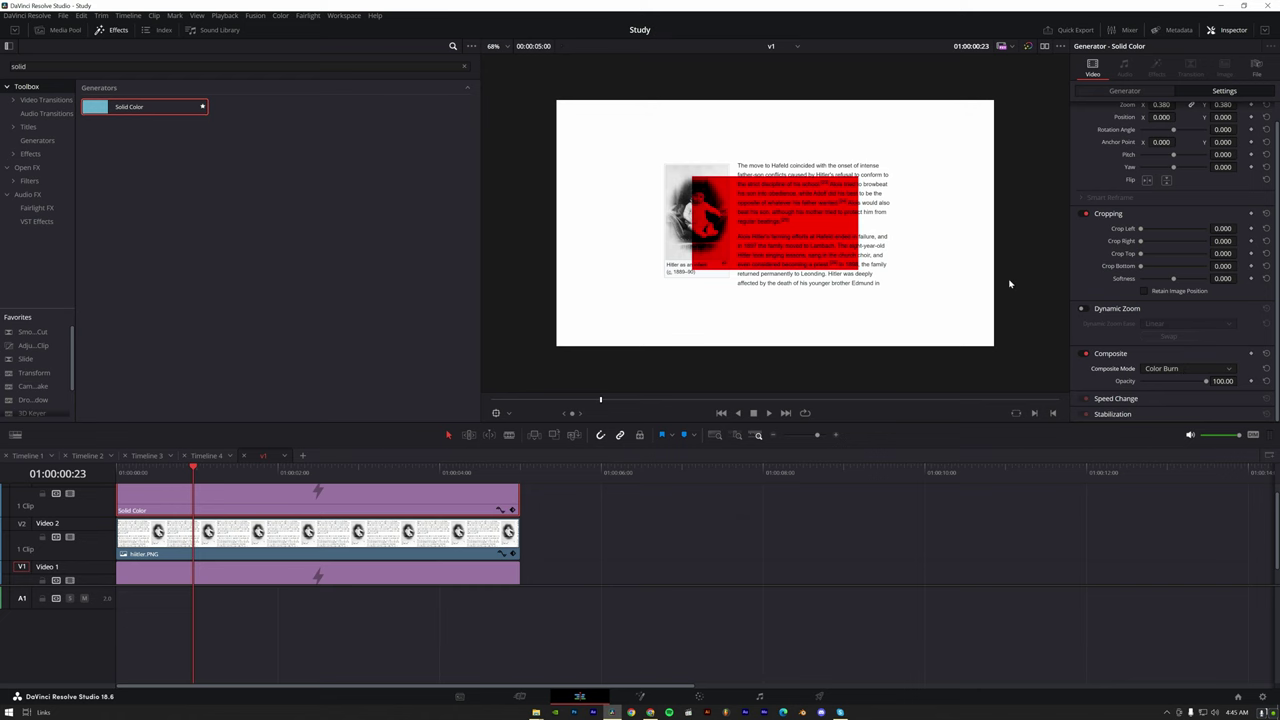
pyautogui.scroll(2, 772, 270)
pyautogui.scroll(2, 740, 255)
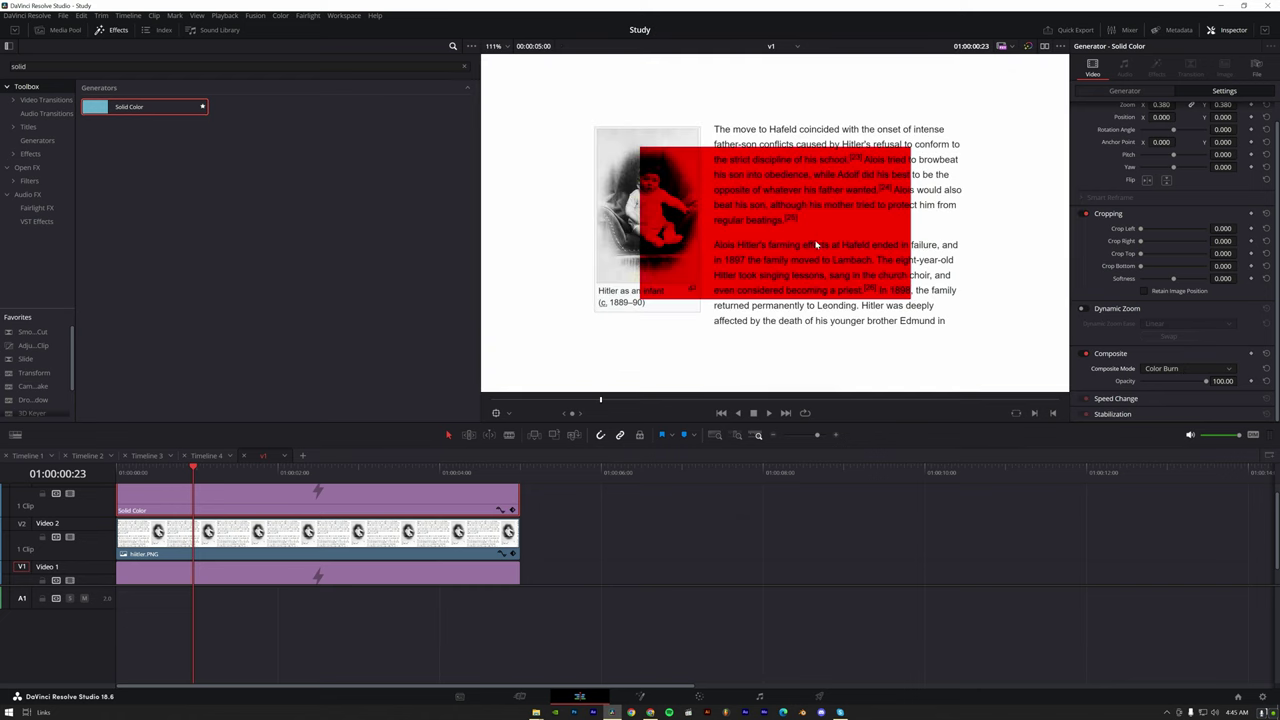
pyautogui.scroll(2, 693, 236)
pyautogui.scroll(1, 1222, 142)
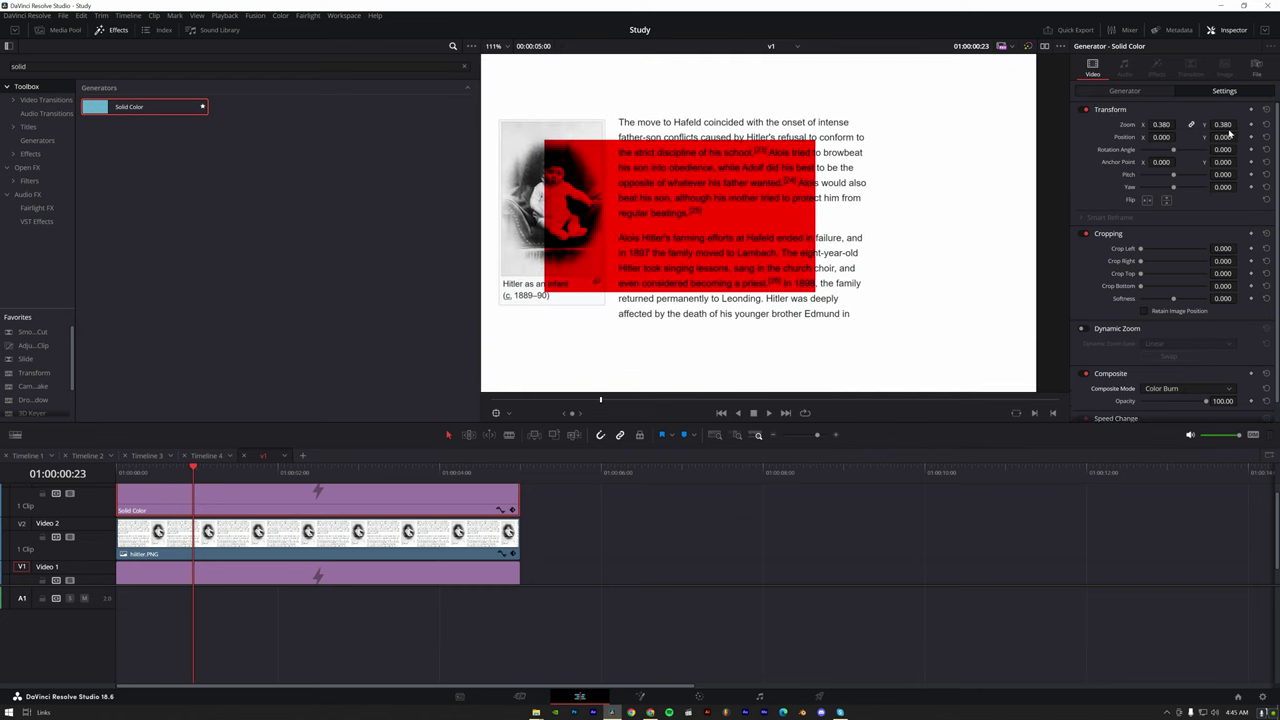
pyautogui.moveTo(1150, 139)
pyautogui.mouseDown()
pyautogui.moveTo(1201, 124)
pyautogui.moveTo(1240, 124)
pyautogui.moveTo(1240, 137)
pyautogui.mouseUp()
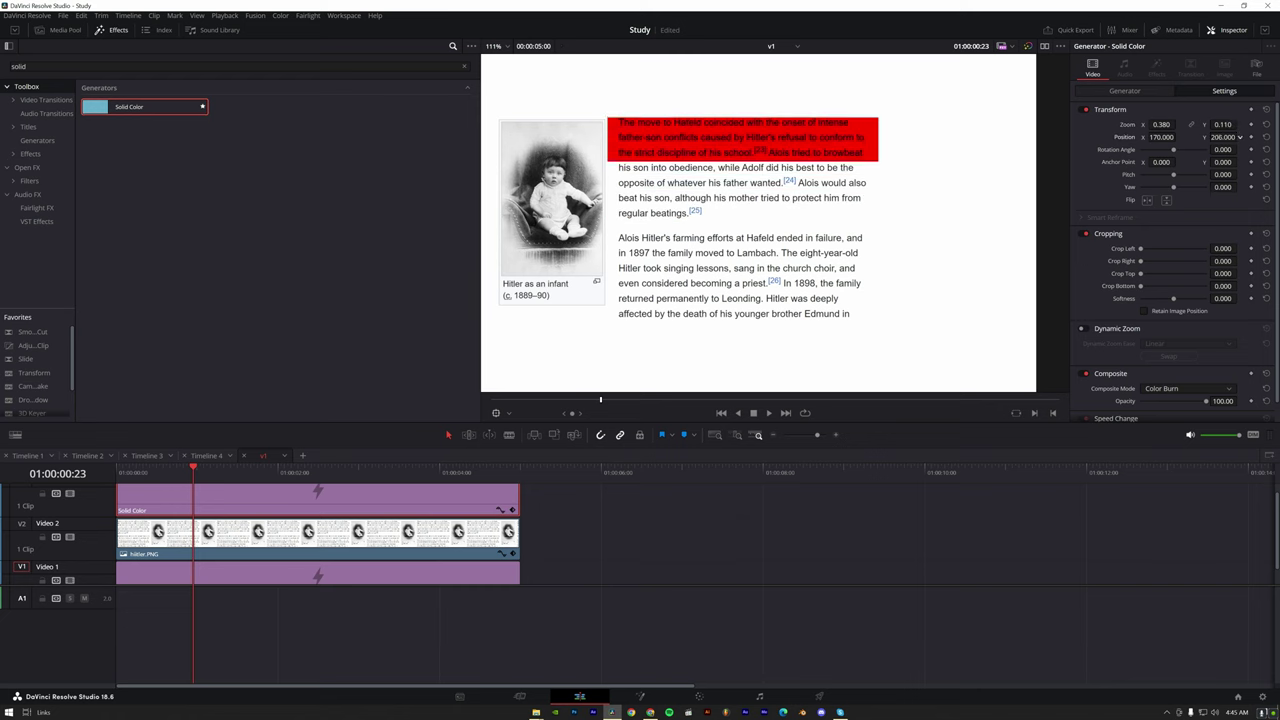
# - Keyframe the red bar fully cropped away (Crop Right 1920) at the clip start
pyautogui.press('Home')
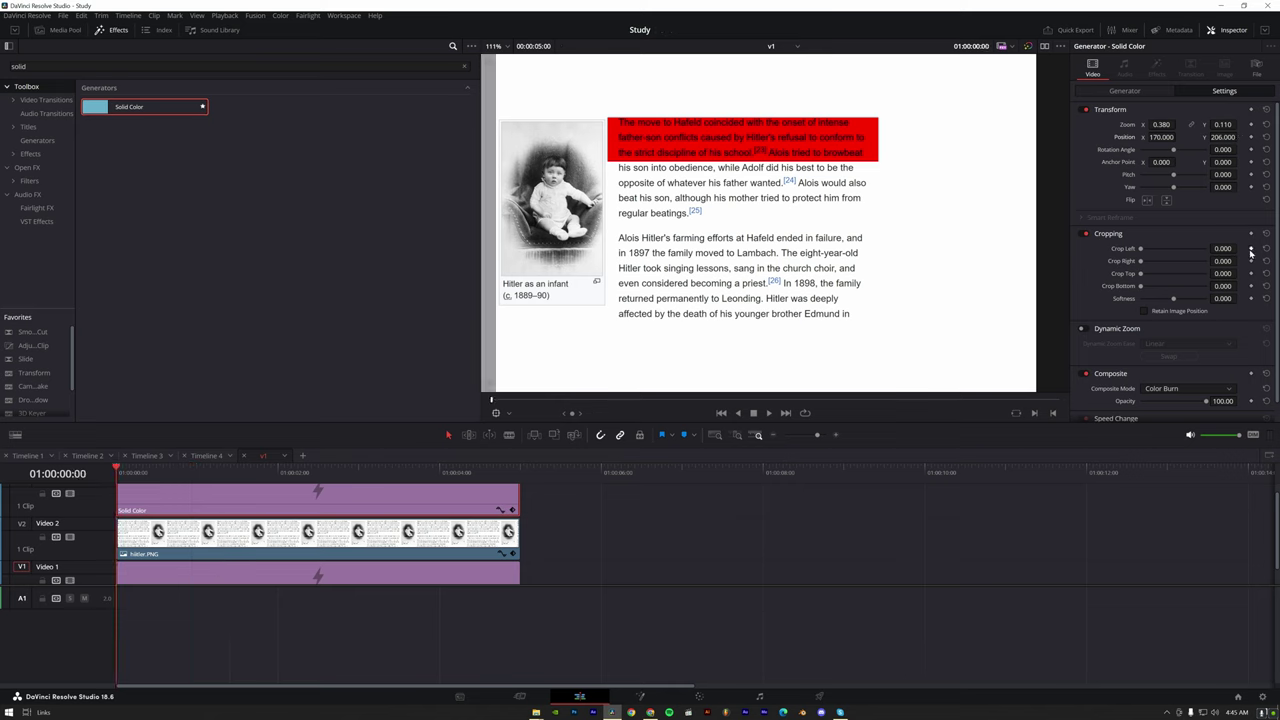
pyautogui.click(1251, 249)
pyautogui.moveTo(1221, 258); pyautogui.dragTo(1240, 248)
pyautogui.click(1251, 261)
pyautogui.moveTo(1240, 261); pyautogui.dragTo(1240, 260)
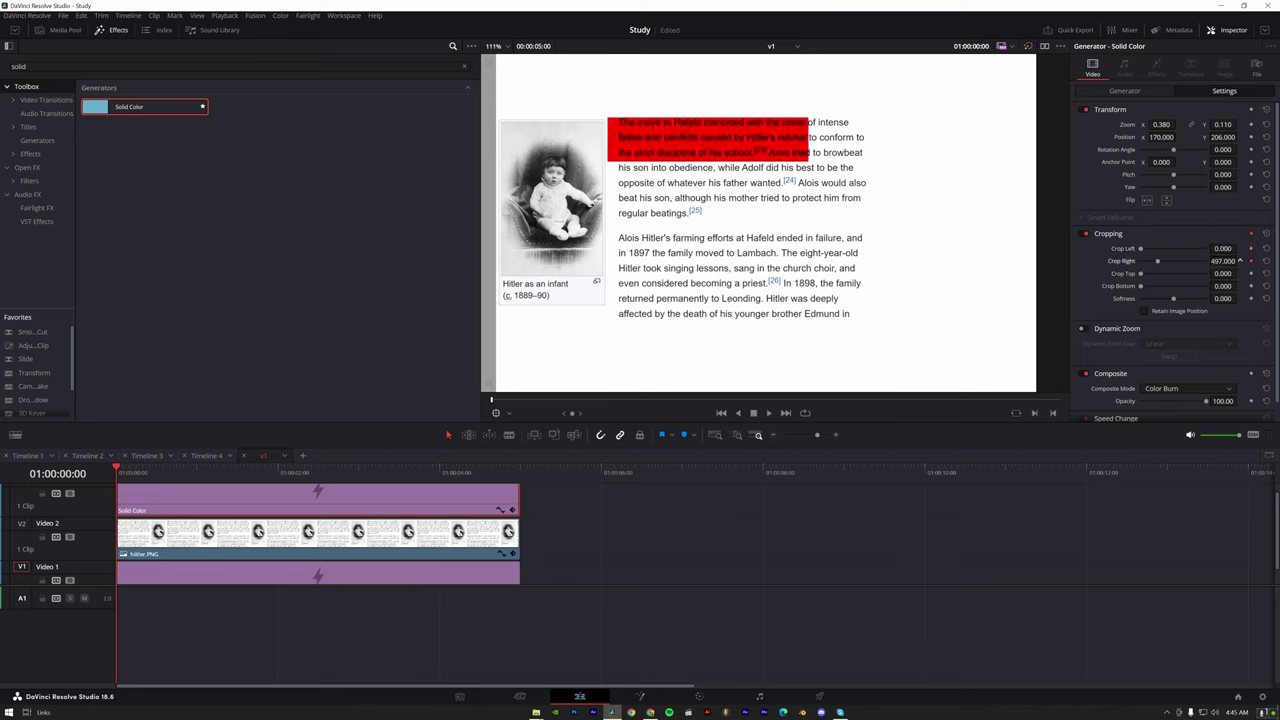
pyautogui.moveTo(1158, 261); pyautogui.dragTo(1210, 261)
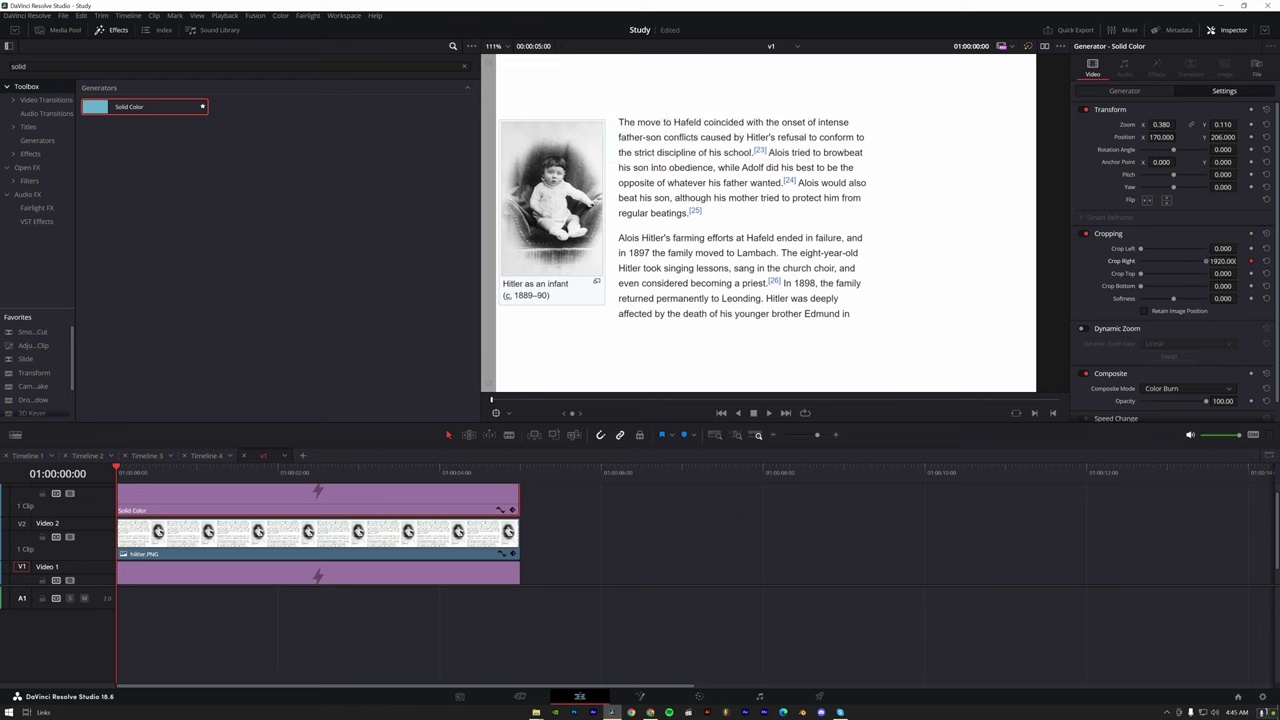
# - Keyframe Crop Right 0 around one second to reveal the bar, replay the wipe, and save
pyautogui.click(133, 472)
pyautogui.moveTo(133, 474)
pyautogui.mouseDown()
pyautogui.moveTo(221, 480)
pyautogui.moveTo(143, 470)
pyautogui.moveTo(201, 476)
pyautogui.mouseUp()
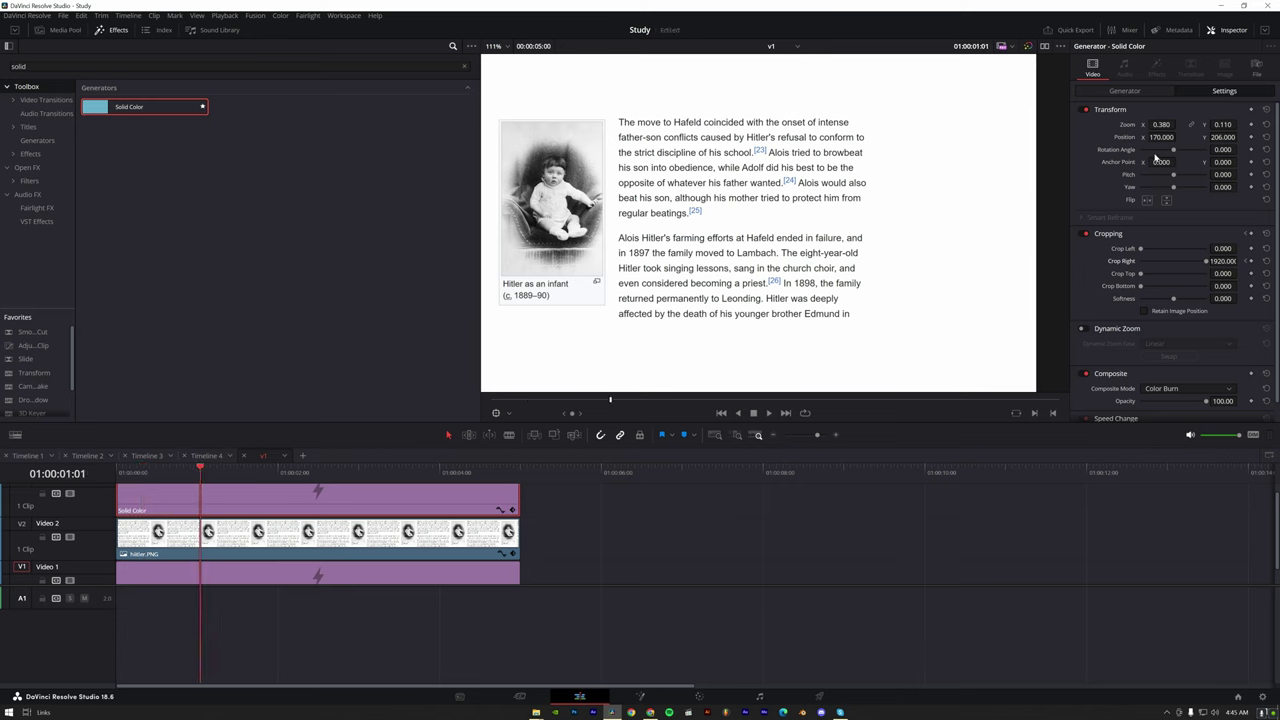
pyautogui.moveTo(1206, 265); pyautogui.dragTo(987, 289)
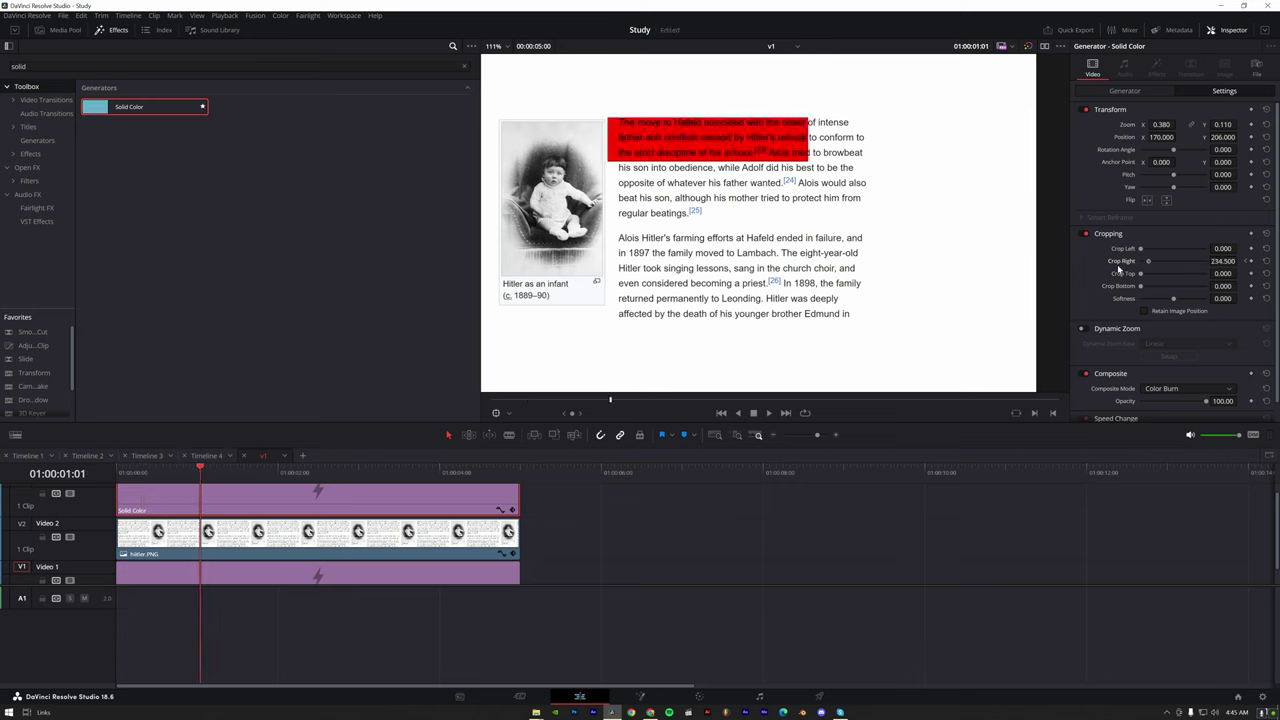
pyautogui.hotkey('alt', '/')
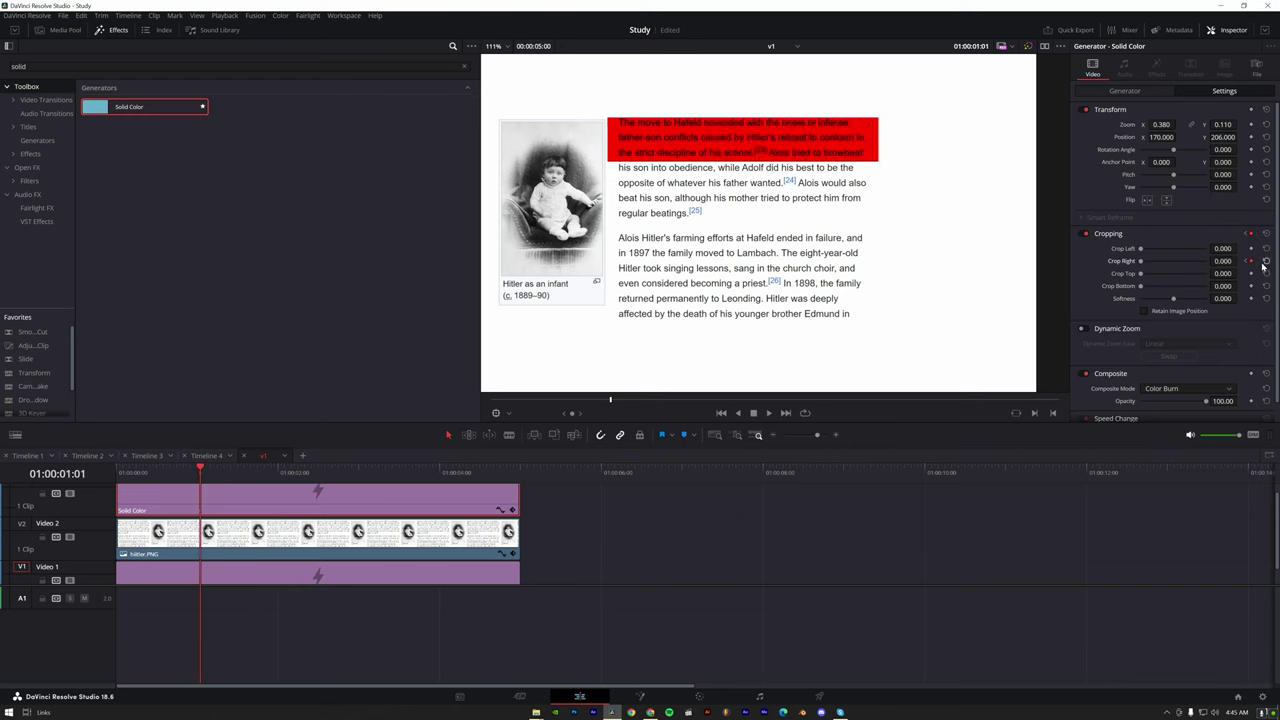
pyautogui.hotkey('ctrl', 's')
# - Move the full-reveal crop keyframe to about two seconds and replay the wipe
pyautogui.click(1251, 262)
pyautogui.moveTo(200, 485); pyautogui.dragTo(278, 483)
pyautogui.moveTo(1207, 265); pyautogui.dragTo(980, 280)
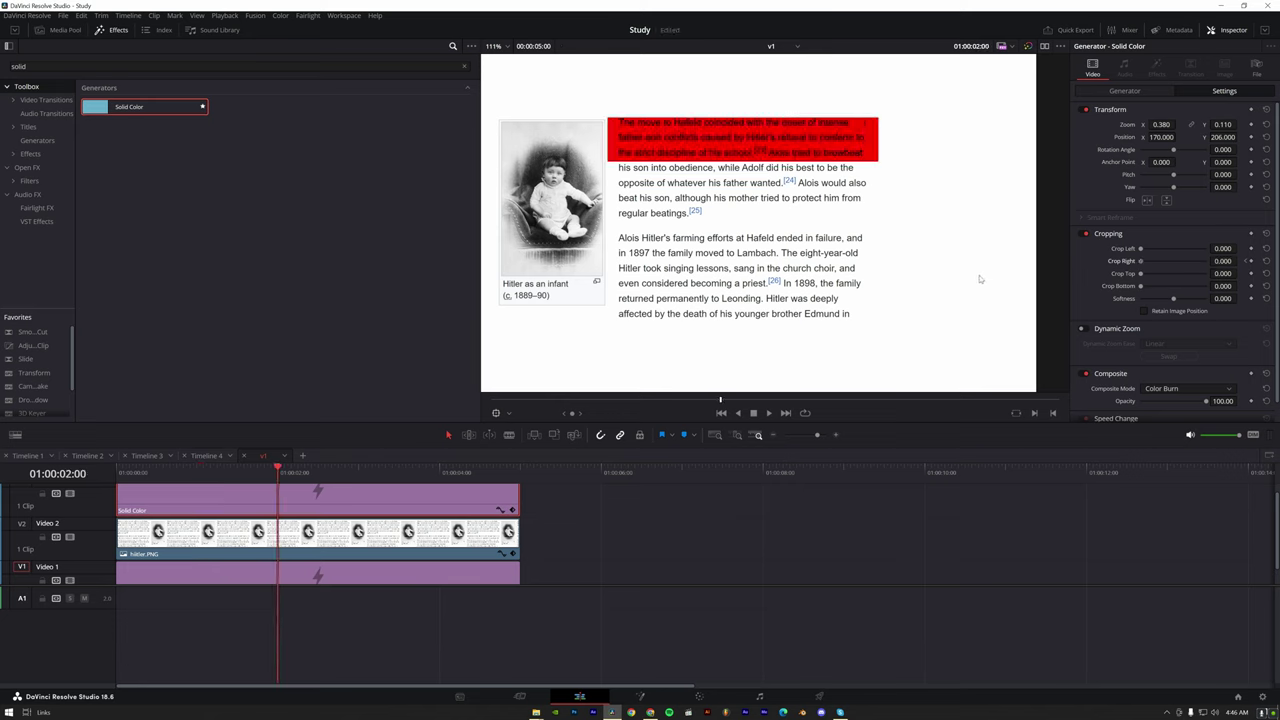
pyautogui.press('Home')
pyautogui.press('space')
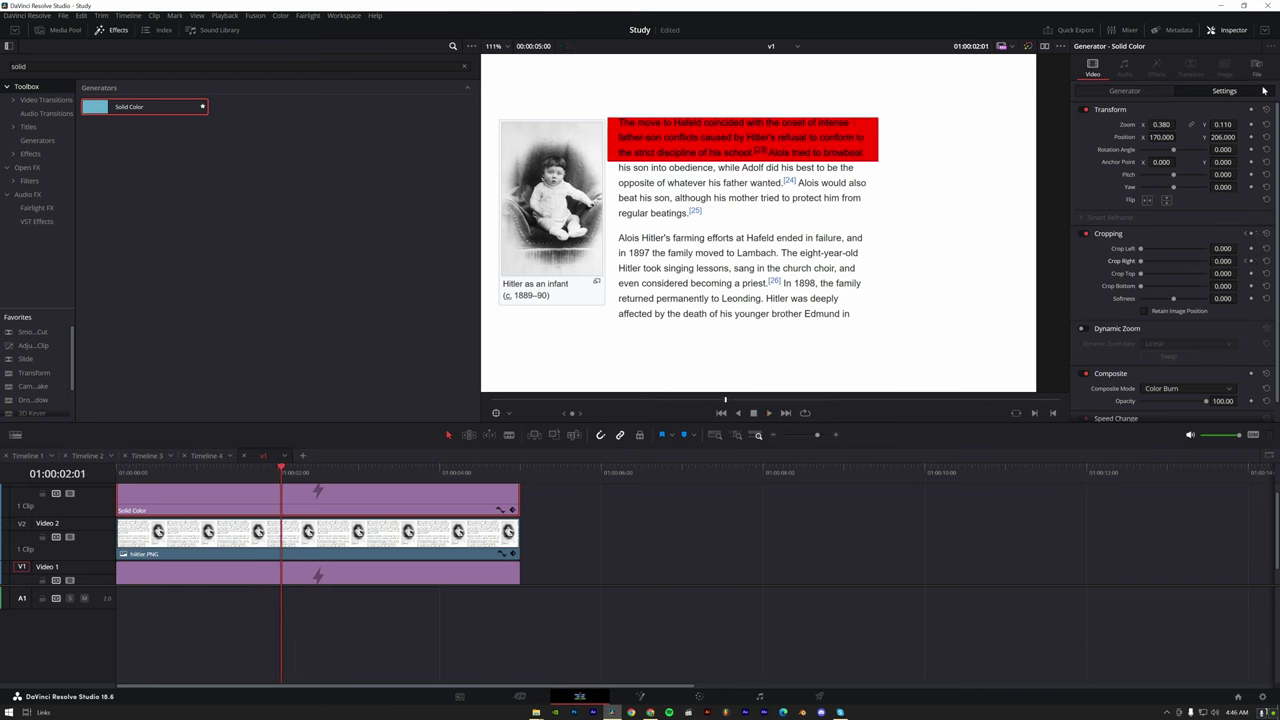
# - Resize the red box to Zoom Y 0.270 and position it at X 185, Y 129
pyautogui.moveTo(1220, 124); pyautogui.dragTo(1228, 136)
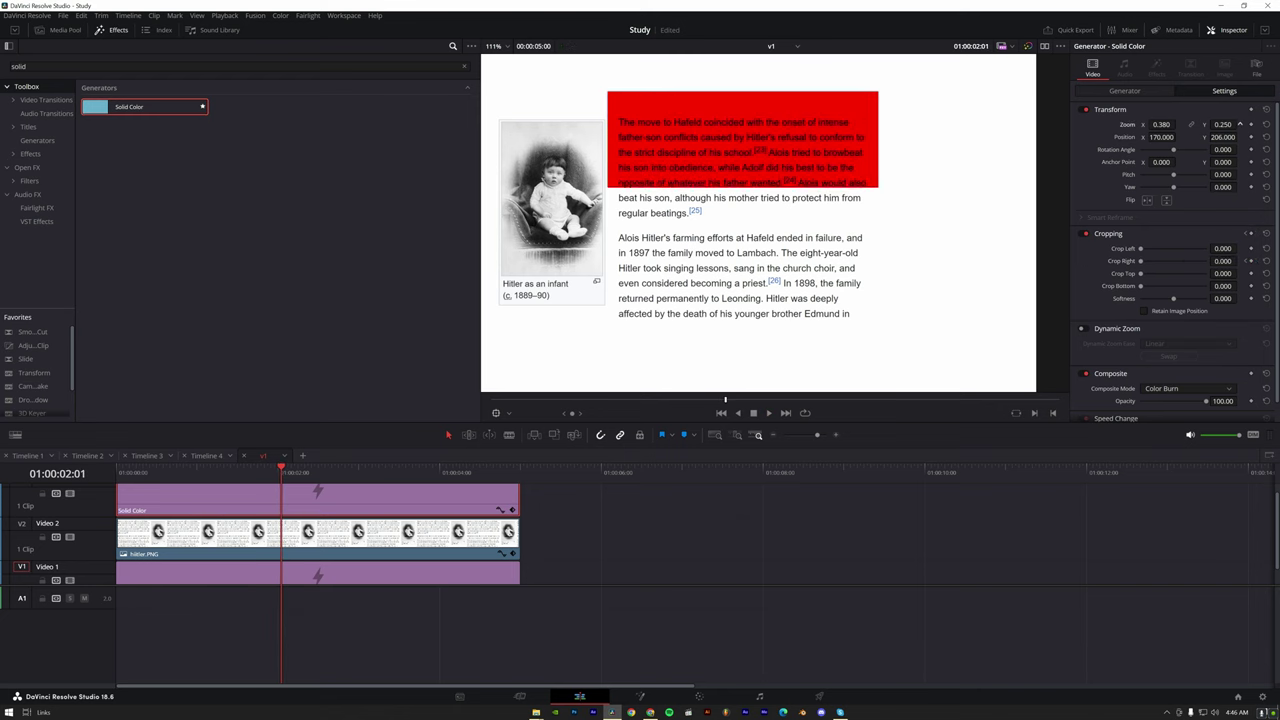
pyautogui.moveTo(1218, 137)
pyautogui.mouseDown()
pyautogui.moveTo(1240, 136)
pyautogui.moveTo(1240, 124)
pyautogui.moveTo(1224, 130)
pyautogui.moveTo(1240, 124)
pyautogui.moveTo(1240, 137)
pyautogui.mouseUp()
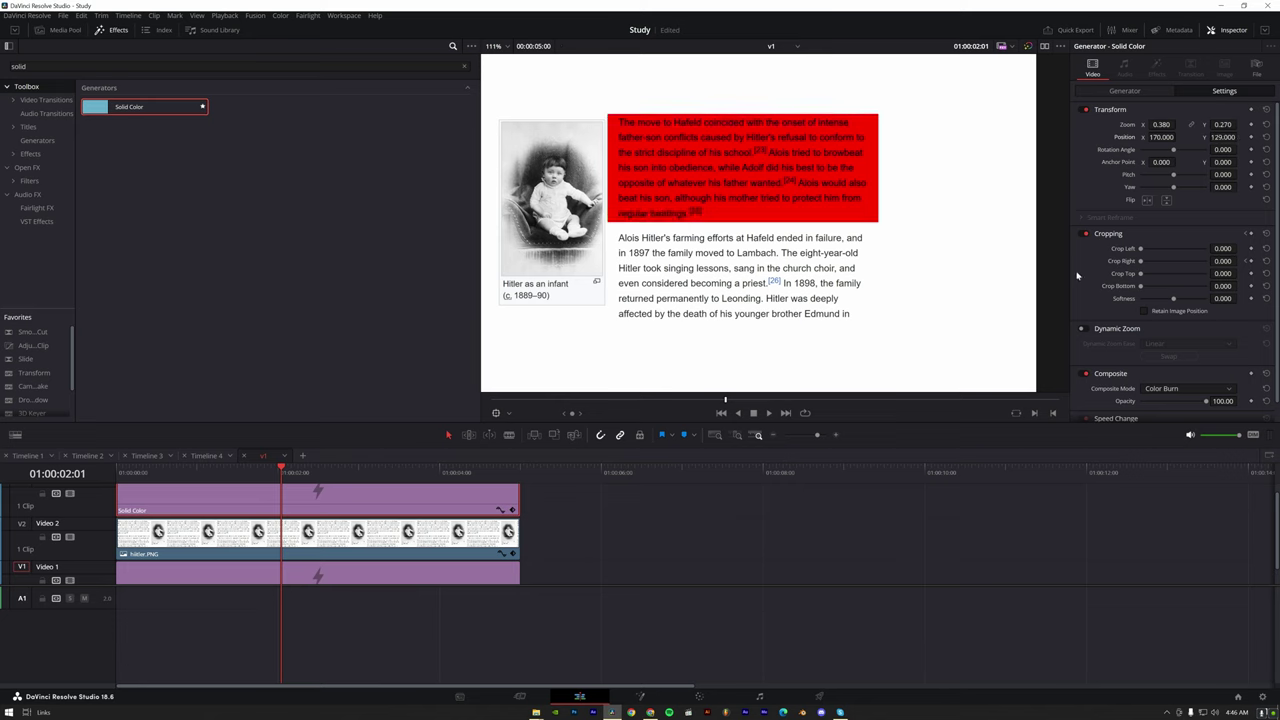
pyautogui.moveTo(1160, 137); pyautogui.dragTo(1178, 137)
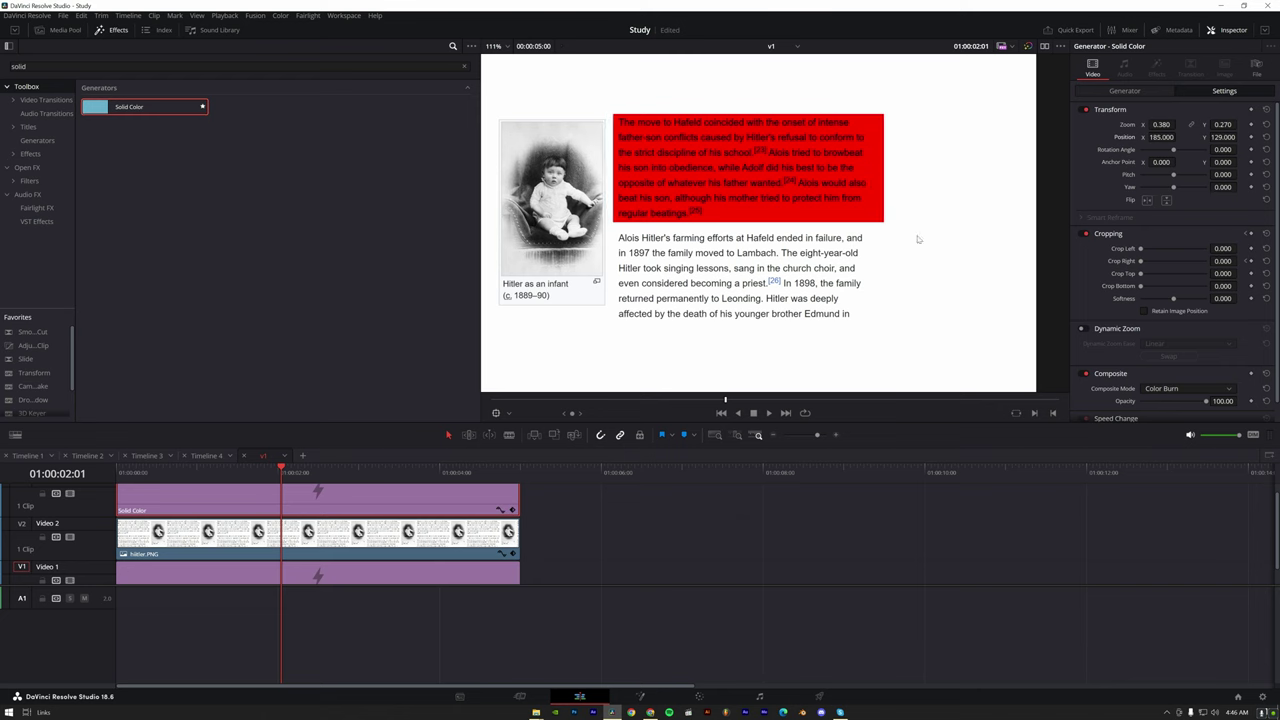
pyautogui.scroll(-3, 918, 239)
# - Preview the wipe, then merge all three timeline clips into Compound Clip 1
pyautogui.press('Home')
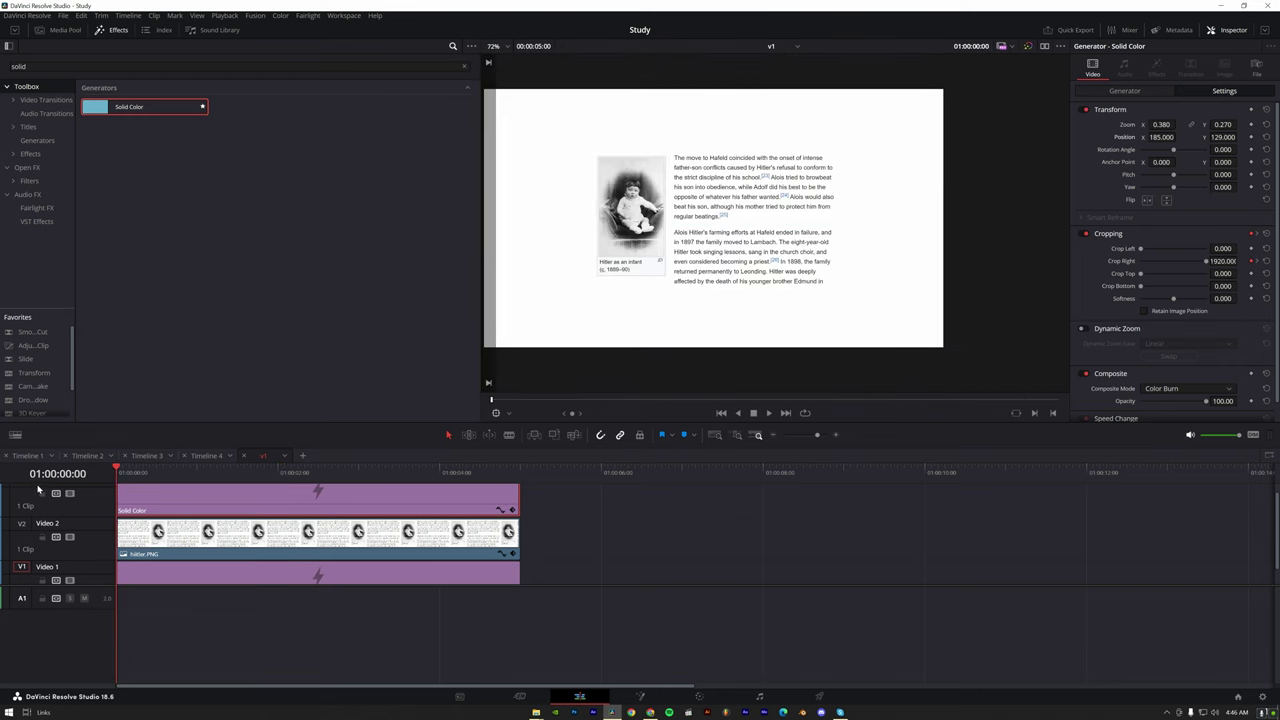
pyautogui.press('space')
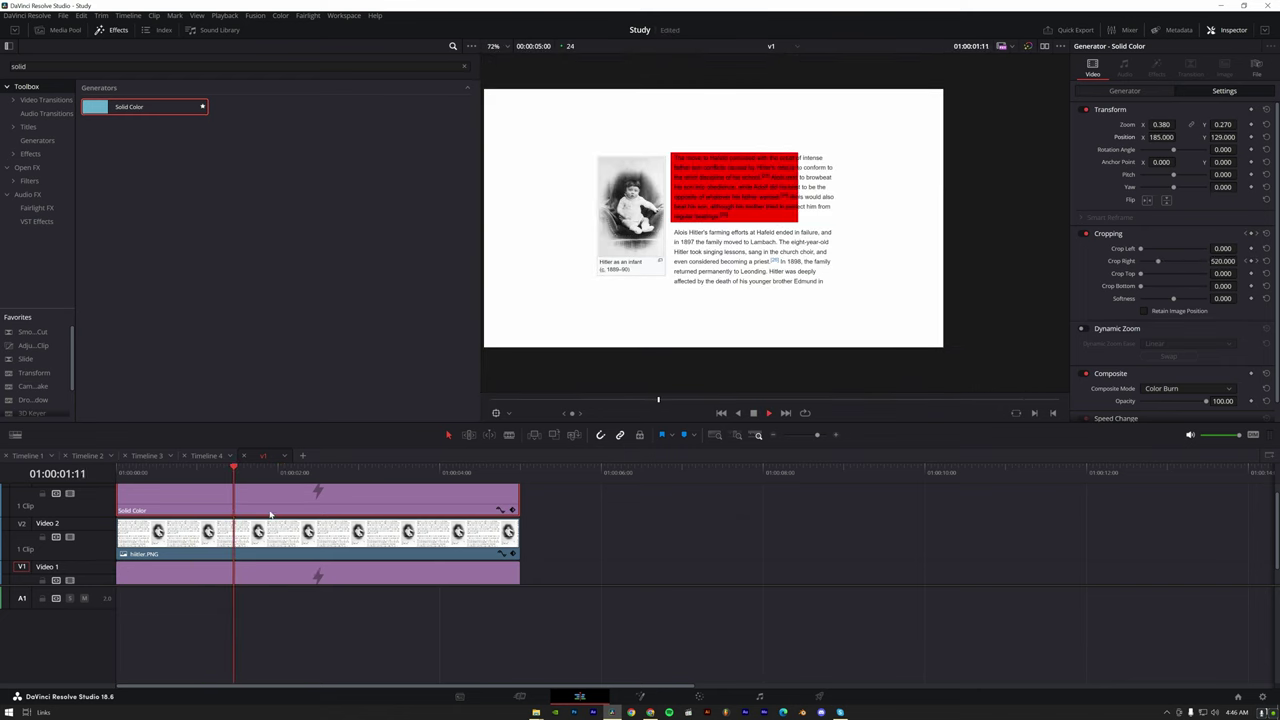
pyautogui.press('space')
pyautogui.moveTo(570, 486); pyautogui.dragTo(374, 603)
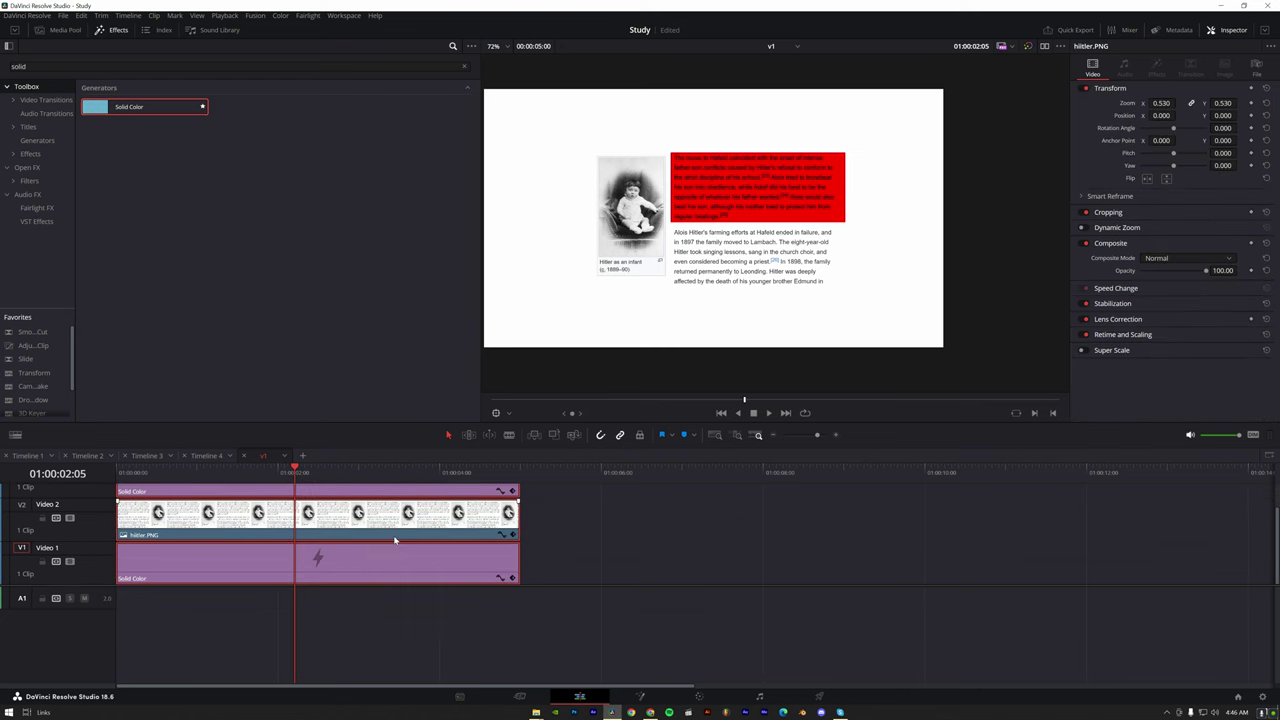
pyautogui.rightClick(396, 540)
pyautogui.click(437, 240)
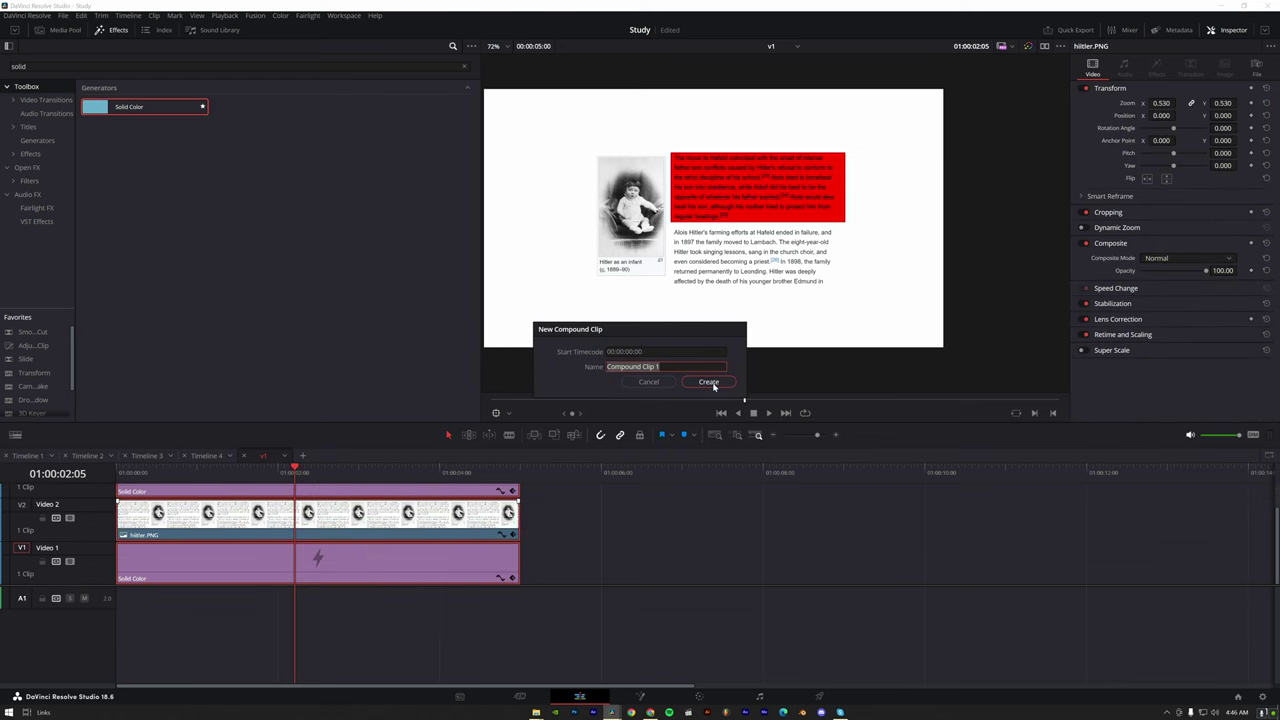
pyautogui.click(712, 387)
# - Play Compound Clip 1 from the start to check the red wipe survives
pyautogui.click(573, 548)
pyautogui.press('Home')
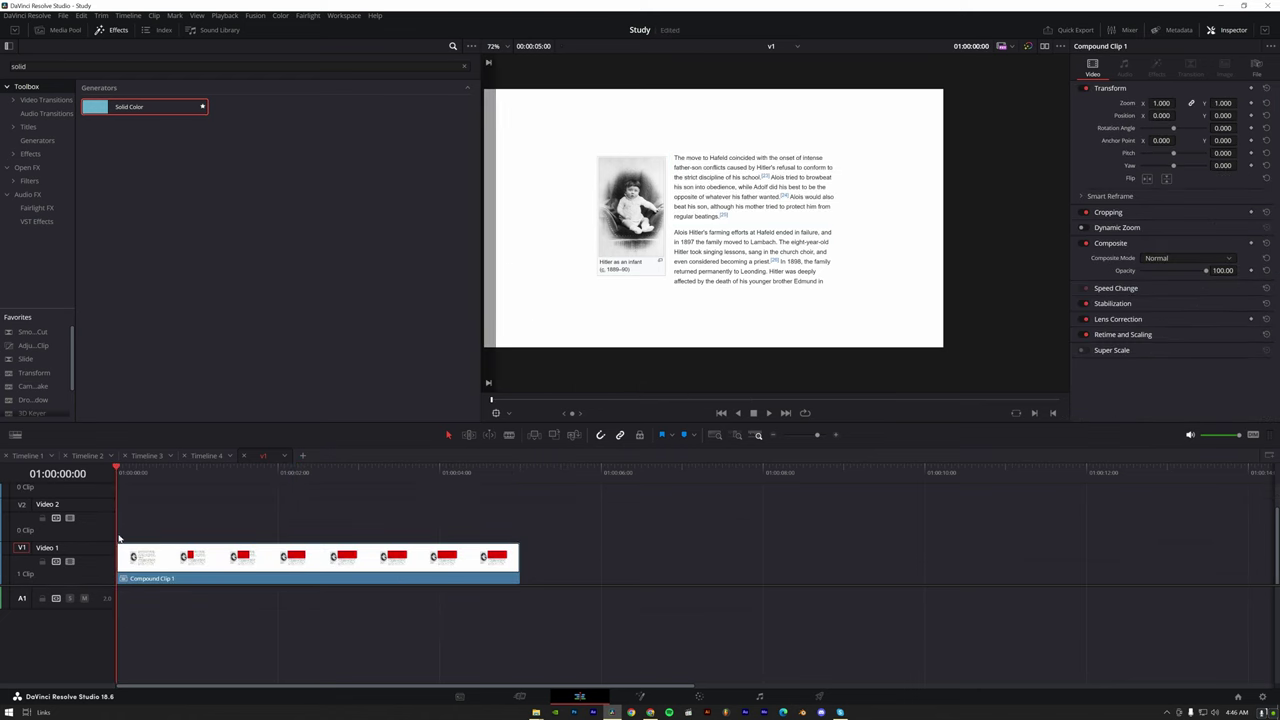
pyautogui.press('space')
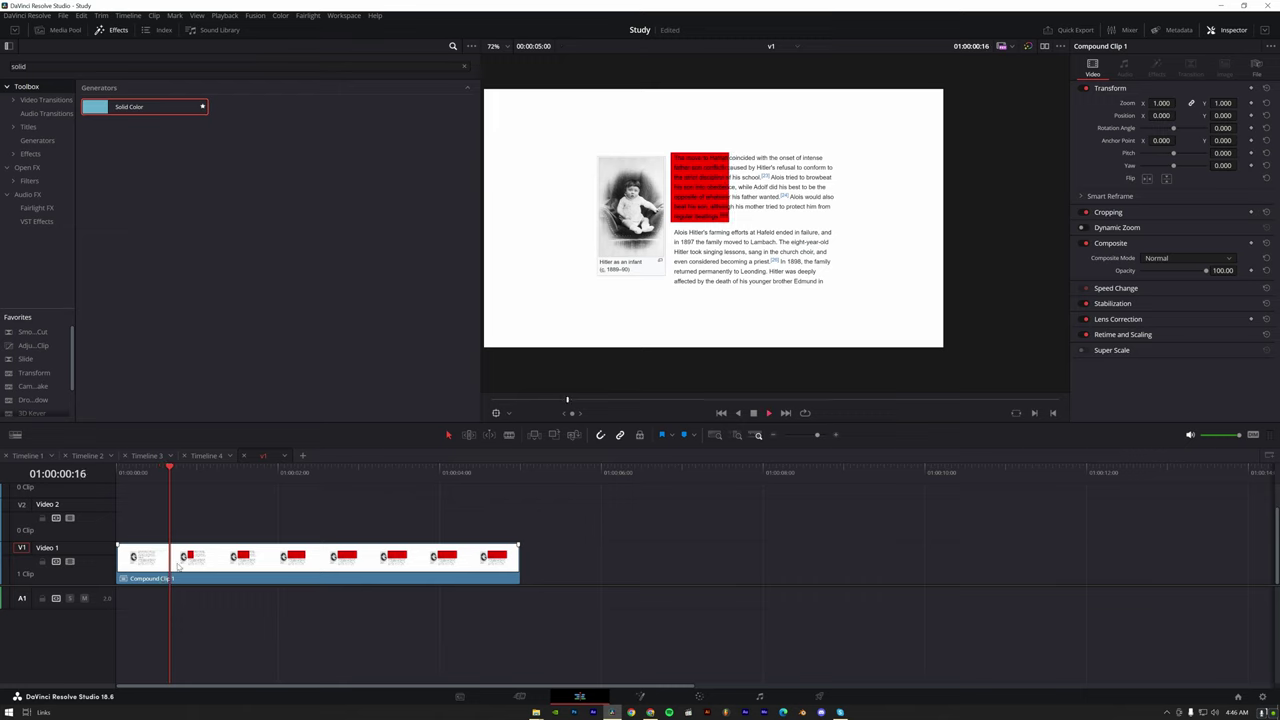
pyautogui.click(178, 567)
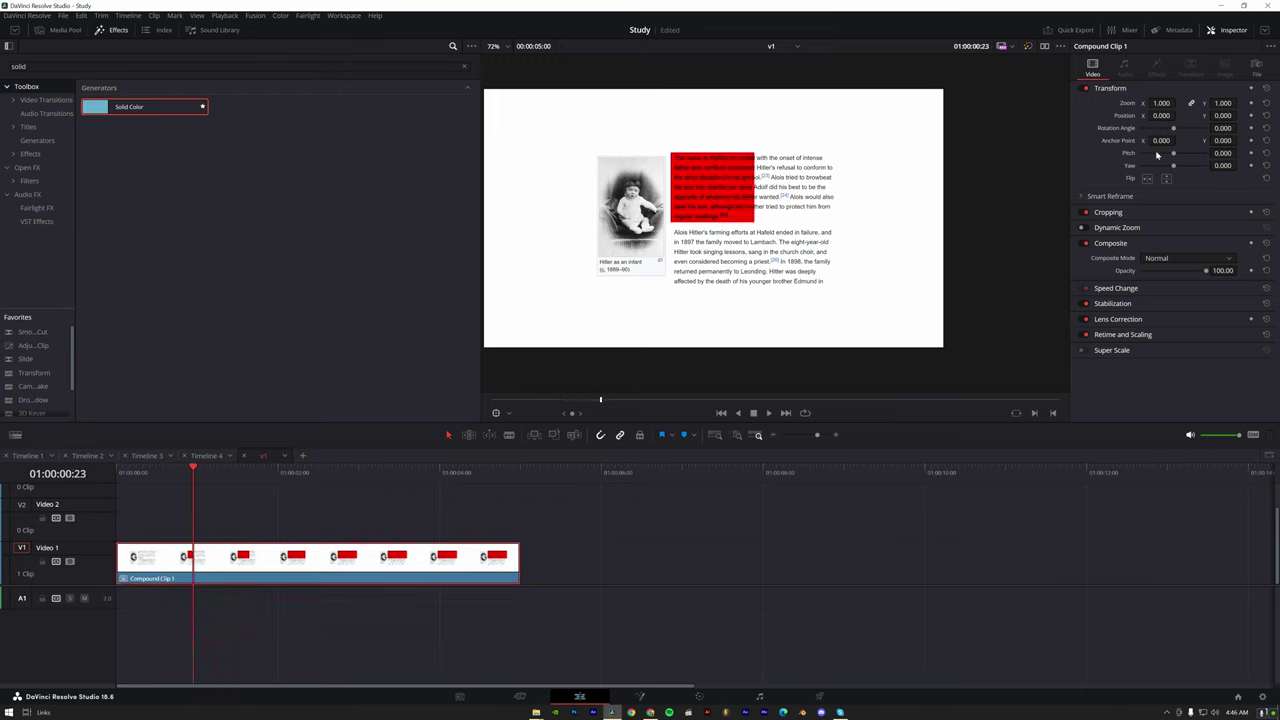
# - Keyframe the compound clip's Yaw from -0.414 at the start to 0.401 at 01:00:02:21
pyautogui.moveTo(1234, 165); pyautogui.dragTo(1242, 165)
pyautogui.press('Home')
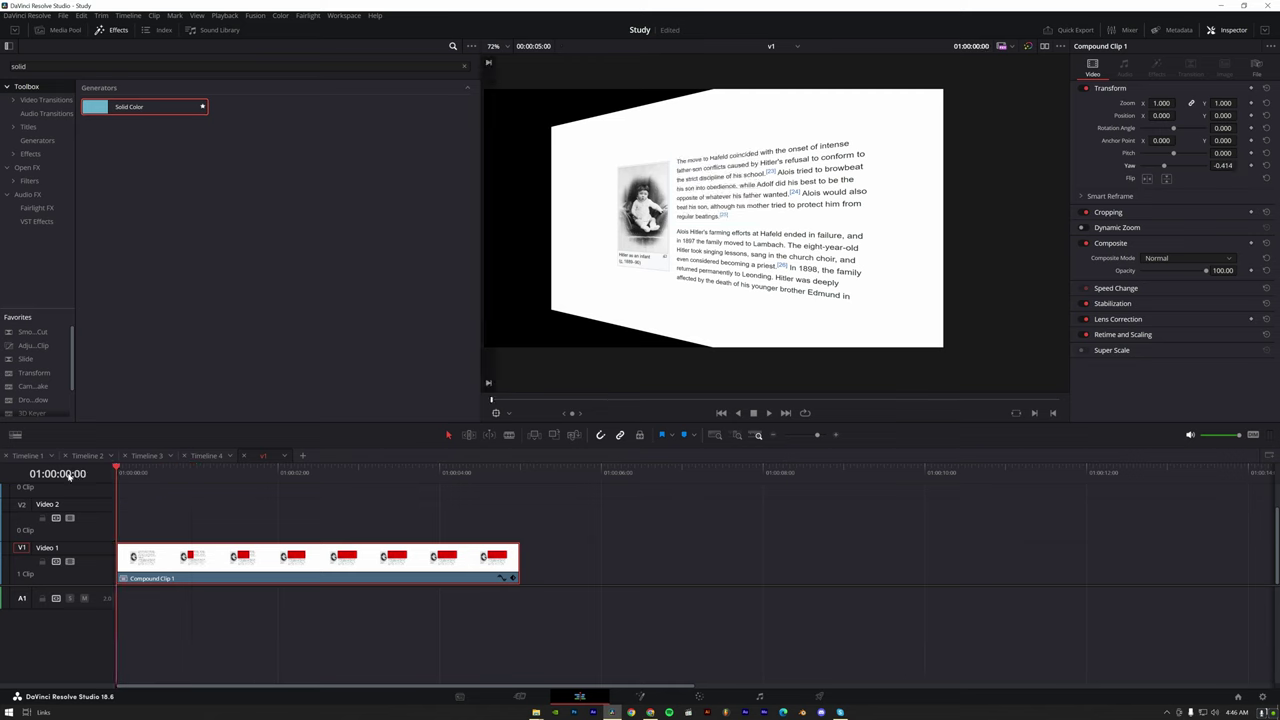
pyautogui.click(1252, 166)
pyautogui.moveTo(265, 475); pyautogui.dragTo(348, 470)
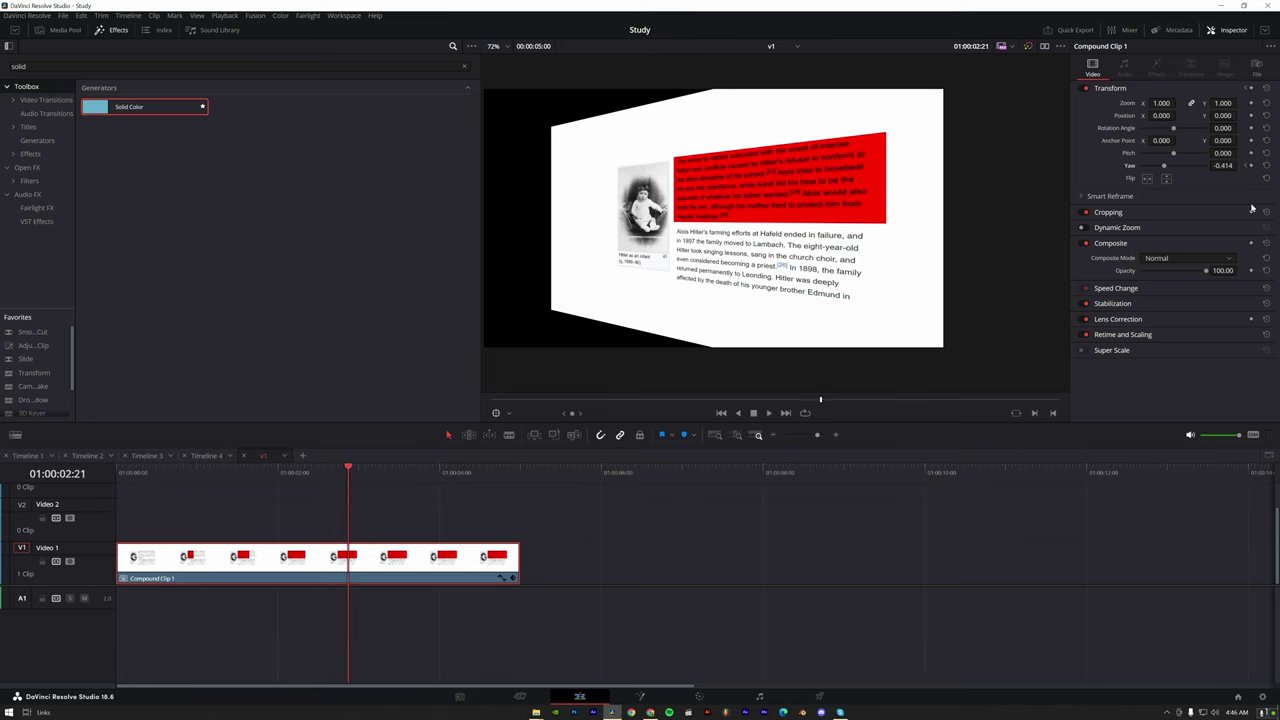
pyautogui.click(1183, 166)
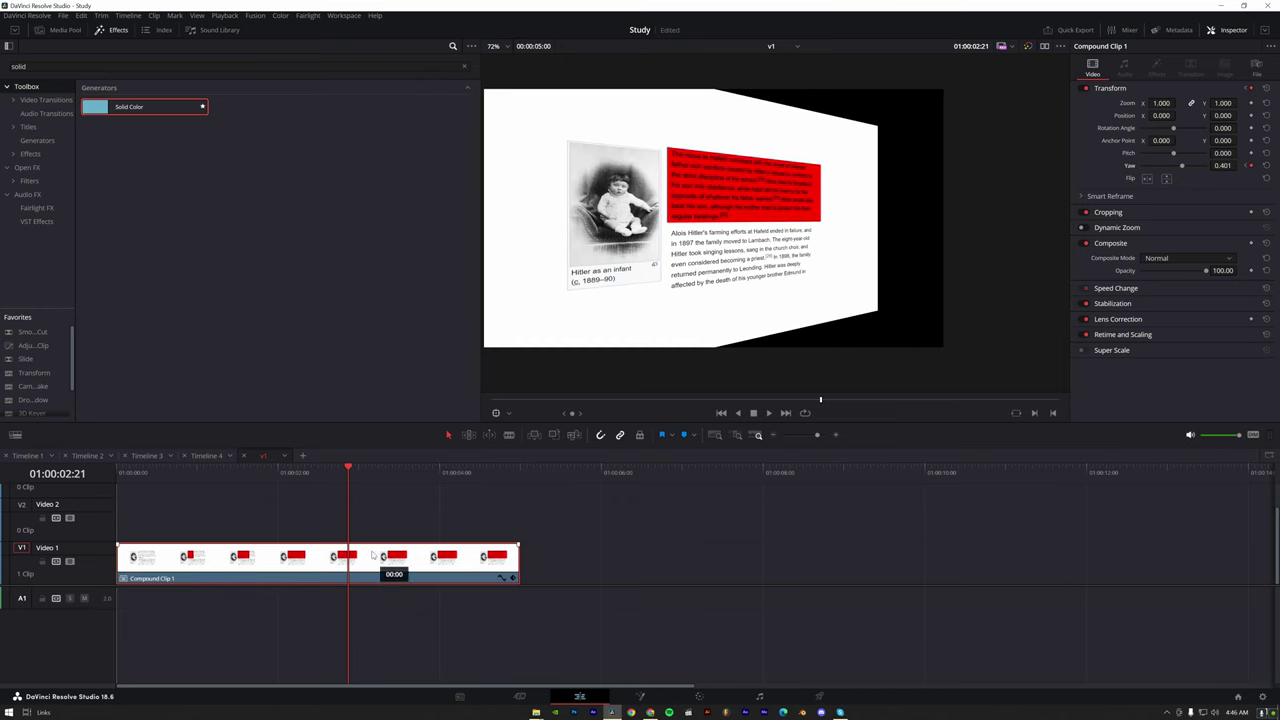
# - Move Compound Clip 1 to Video 2 and add a white Solid Color on Video 1
pyautogui.moveTo(390, 565); pyautogui.dragTo(390, 553)
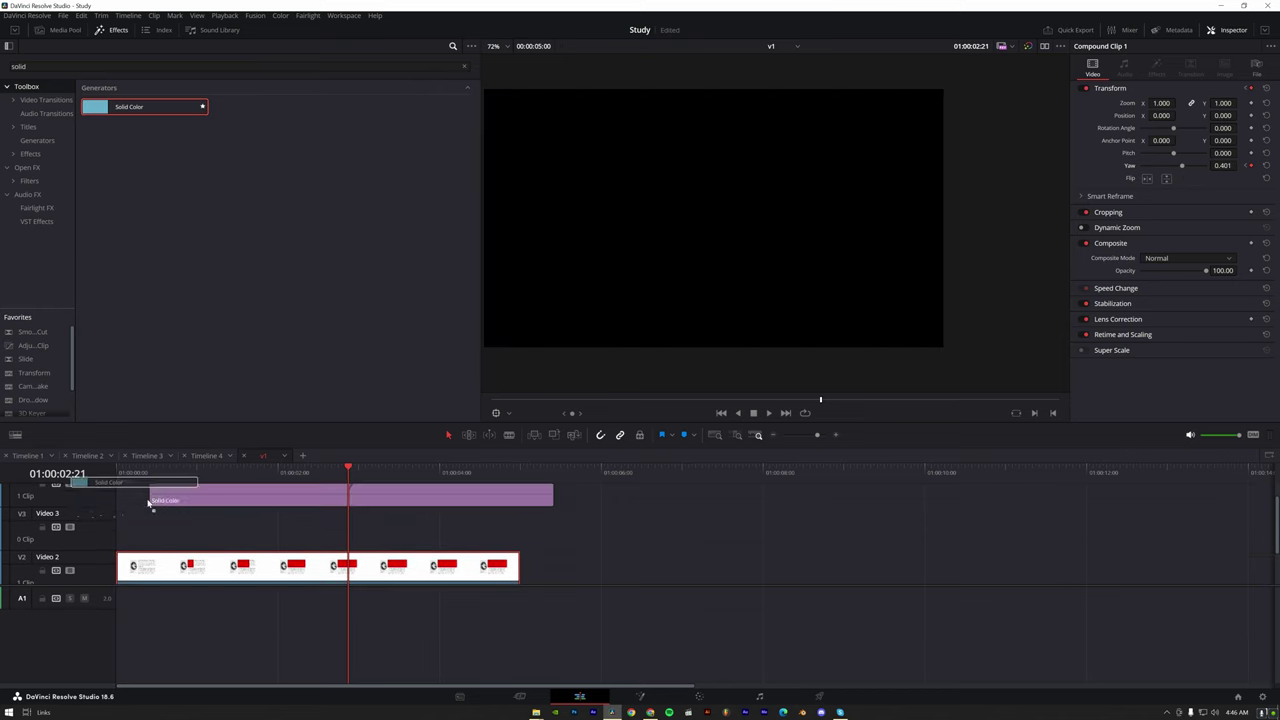
pyautogui.moveTo(160, 115); pyautogui.dragTo(115, 572)
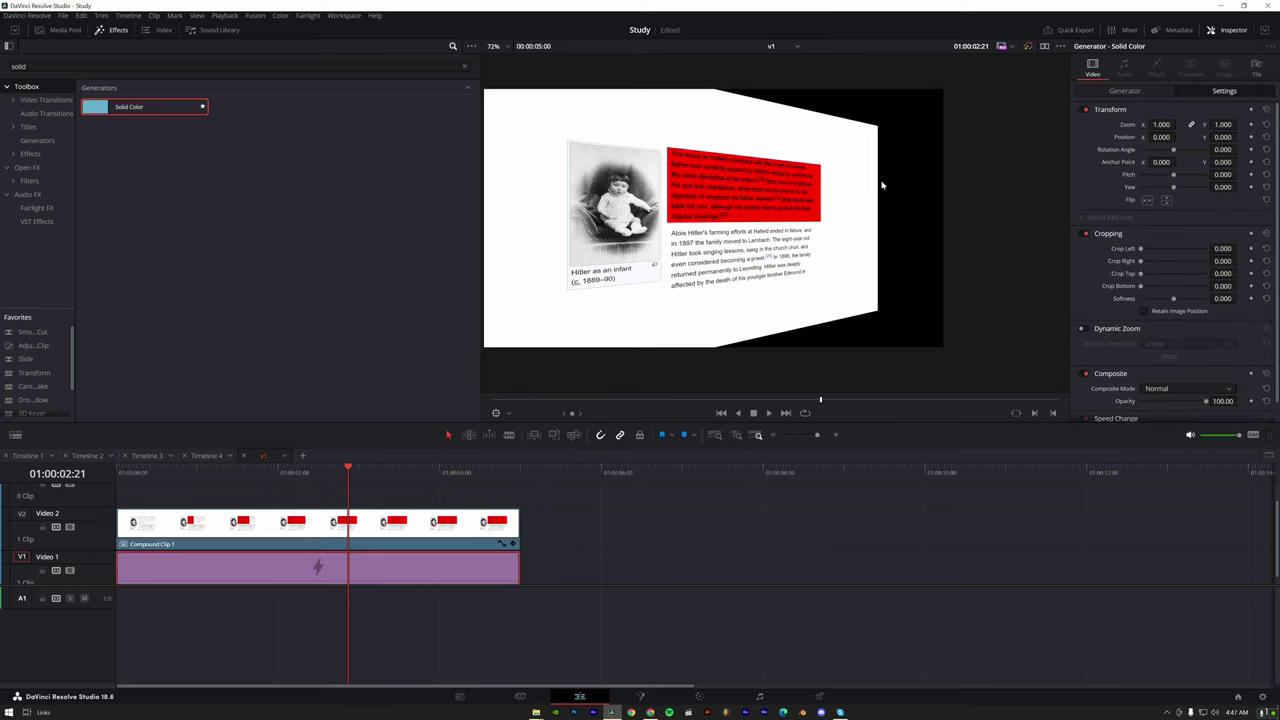
pyautogui.click(1124, 90)
pyautogui.click(1149, 124)
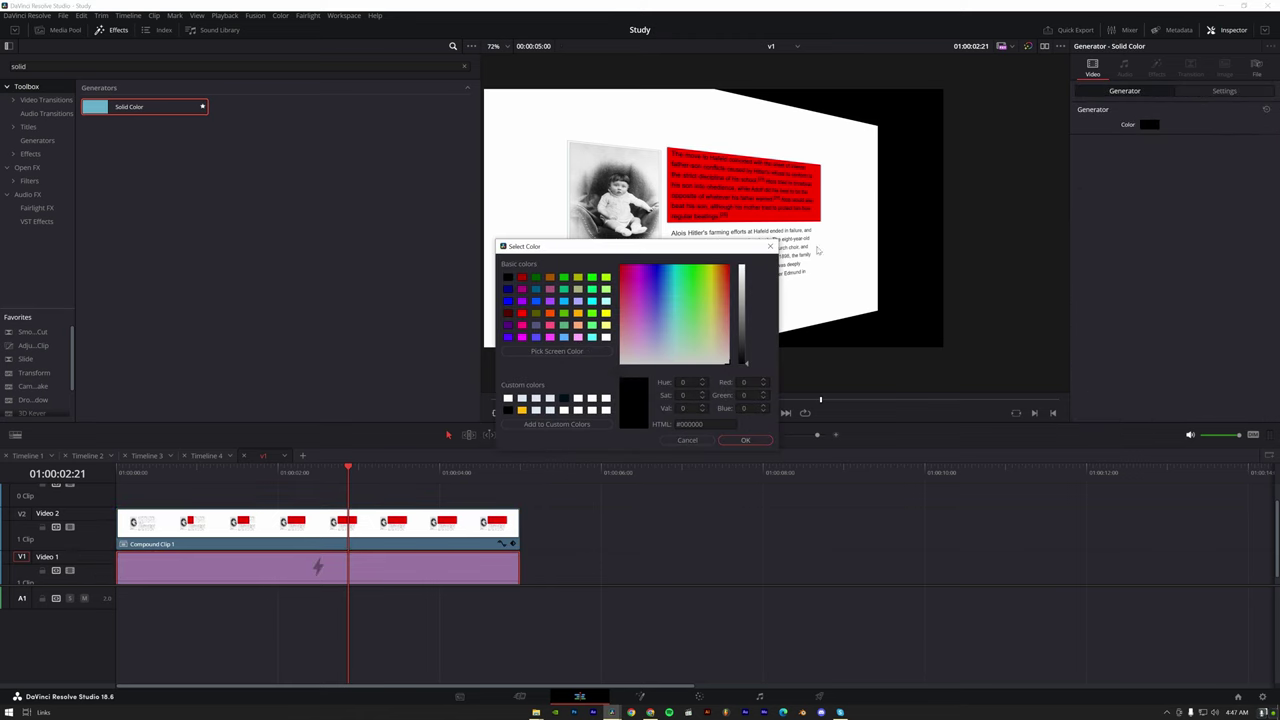
pyautogui.click(556, 351)
pyautogui.click(666, 126)
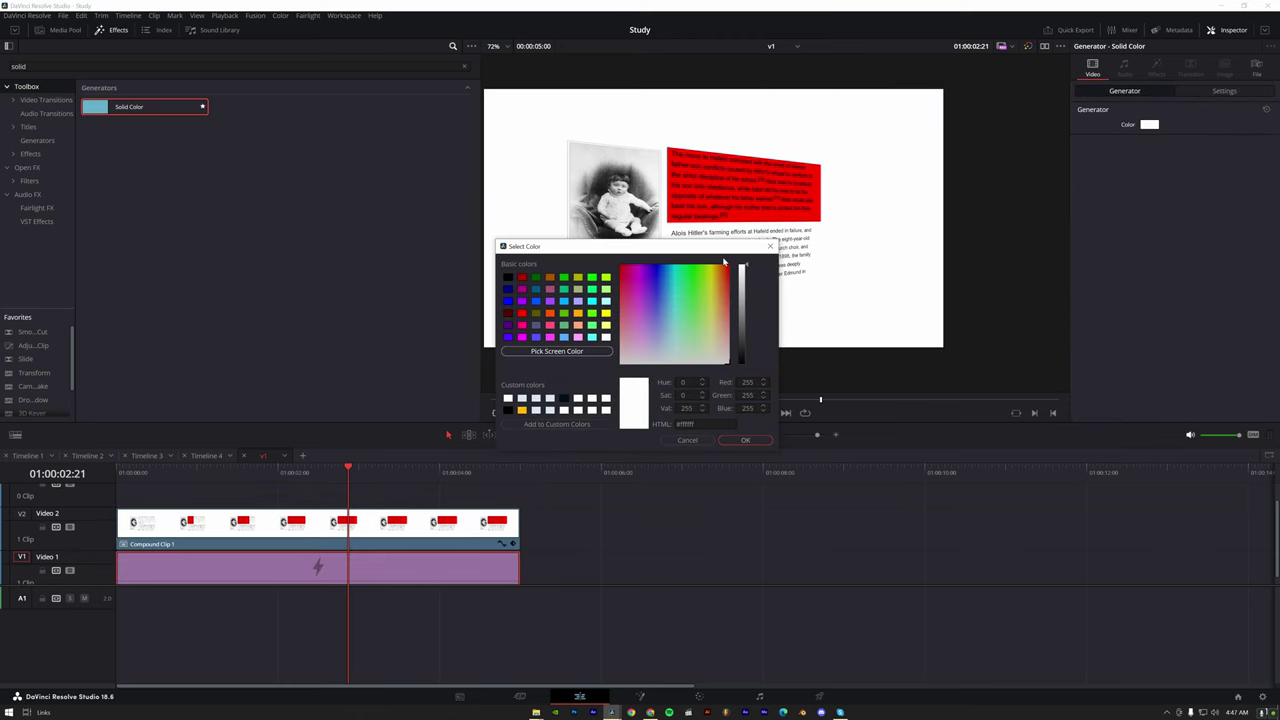
pyautogui.click(745, 440)
# - Play back the swinging page twice and select Compound Clip 1
pyautogui.press('Home')
pyautogui.press('space')
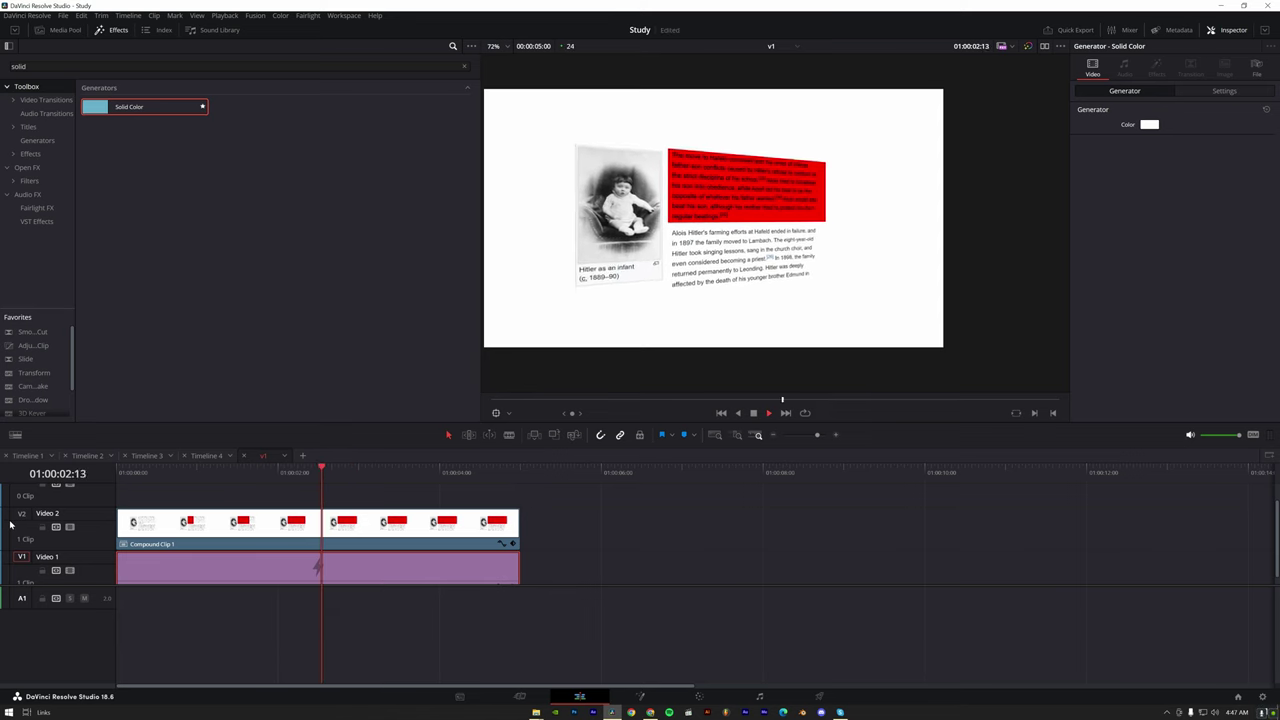
pyautogui.press('space')
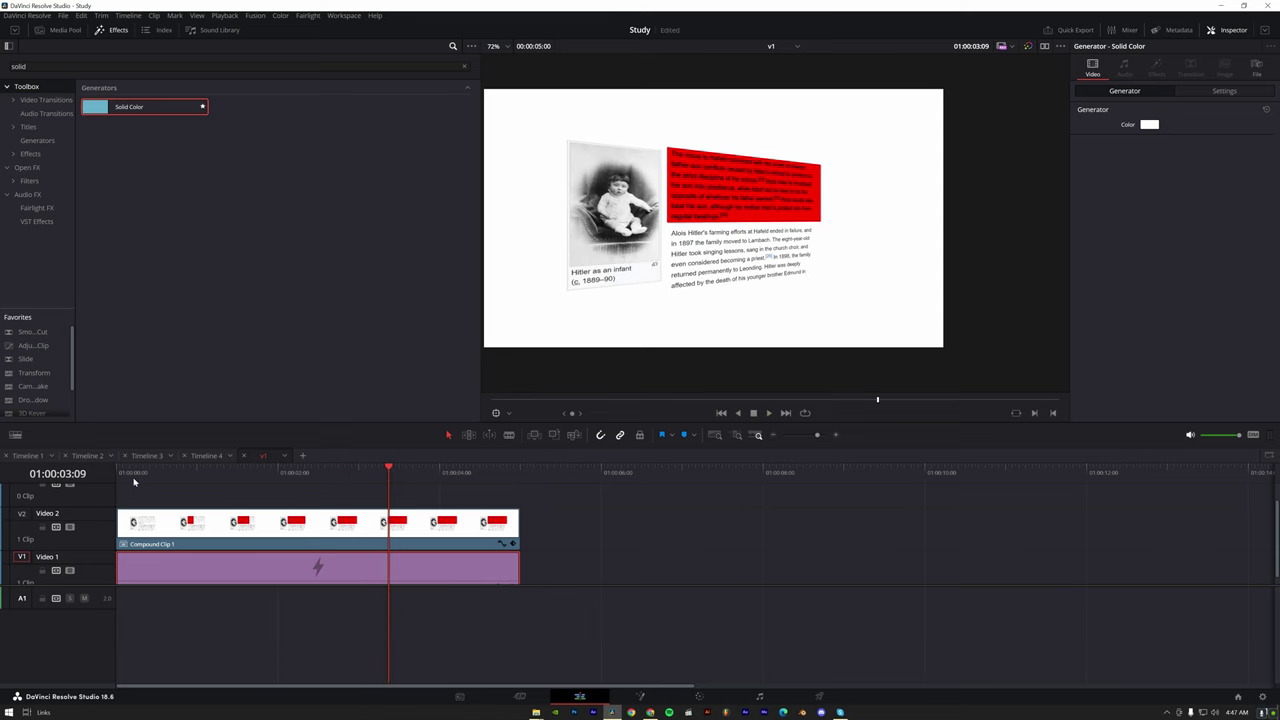
pyautogui.press('Home')
pyautogui.press('space')
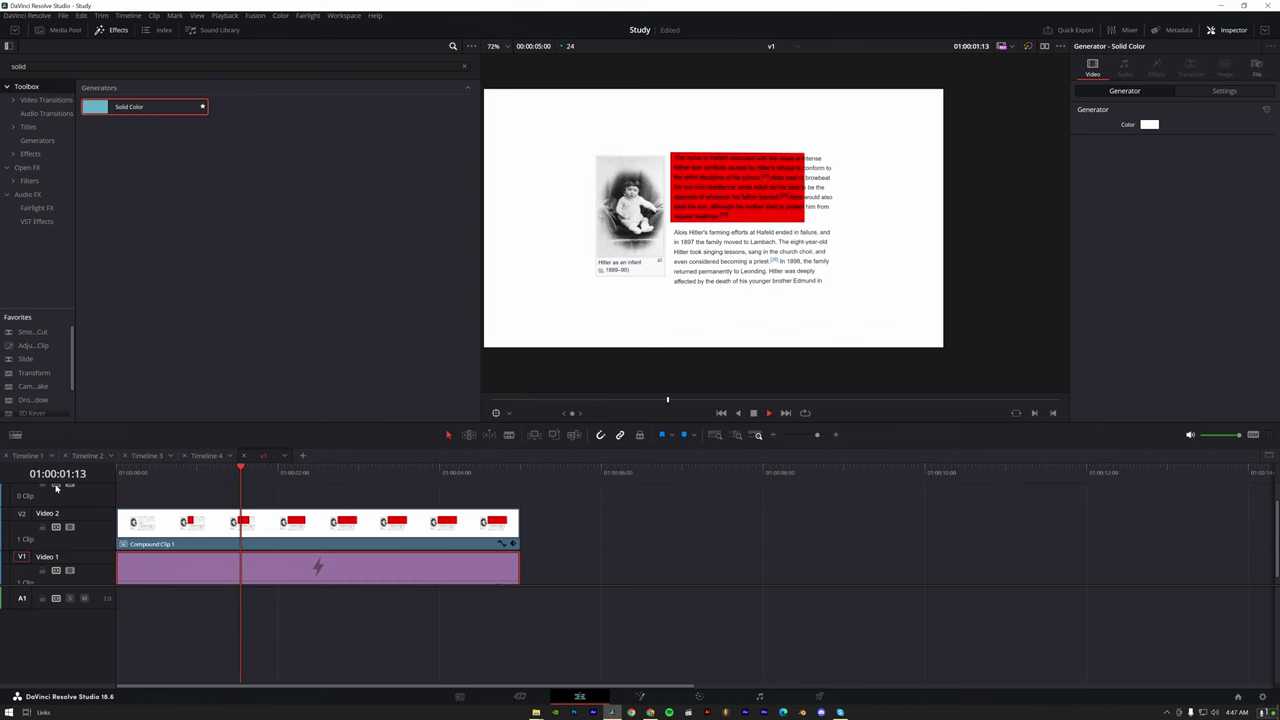
pyautogui.press('space')
pyautogui.click(297, 539)
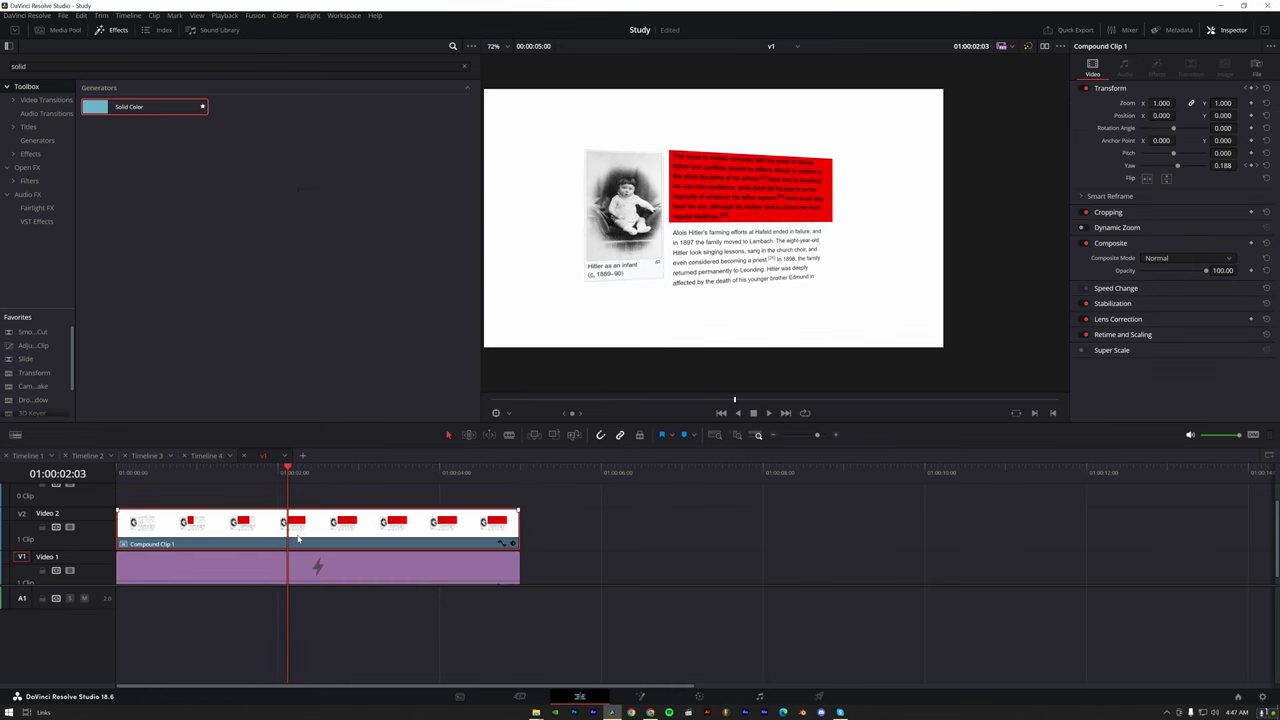
# - Open Compound Clip 1 in its own timeline and select the red solid on Video 3
pyautogui.rightClick(297, 539)
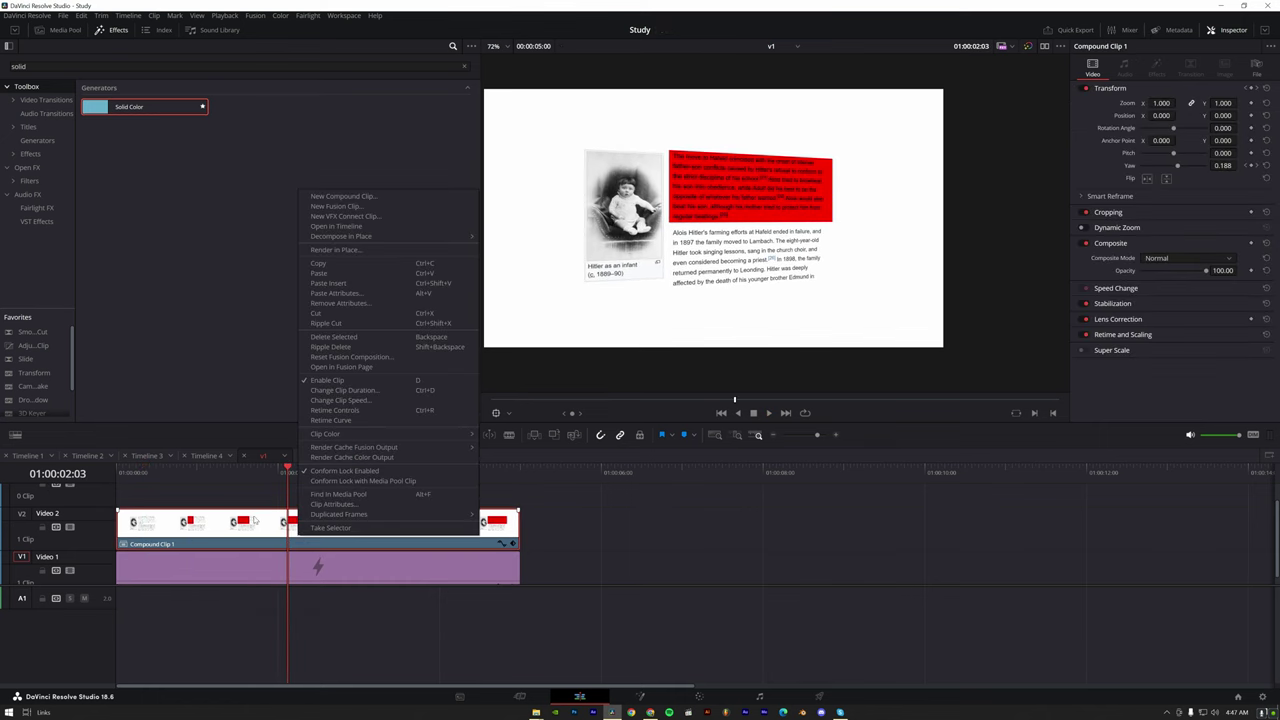
pyautogui.rightClick(254, 520)
pyautogui.rightClick(254, 520)
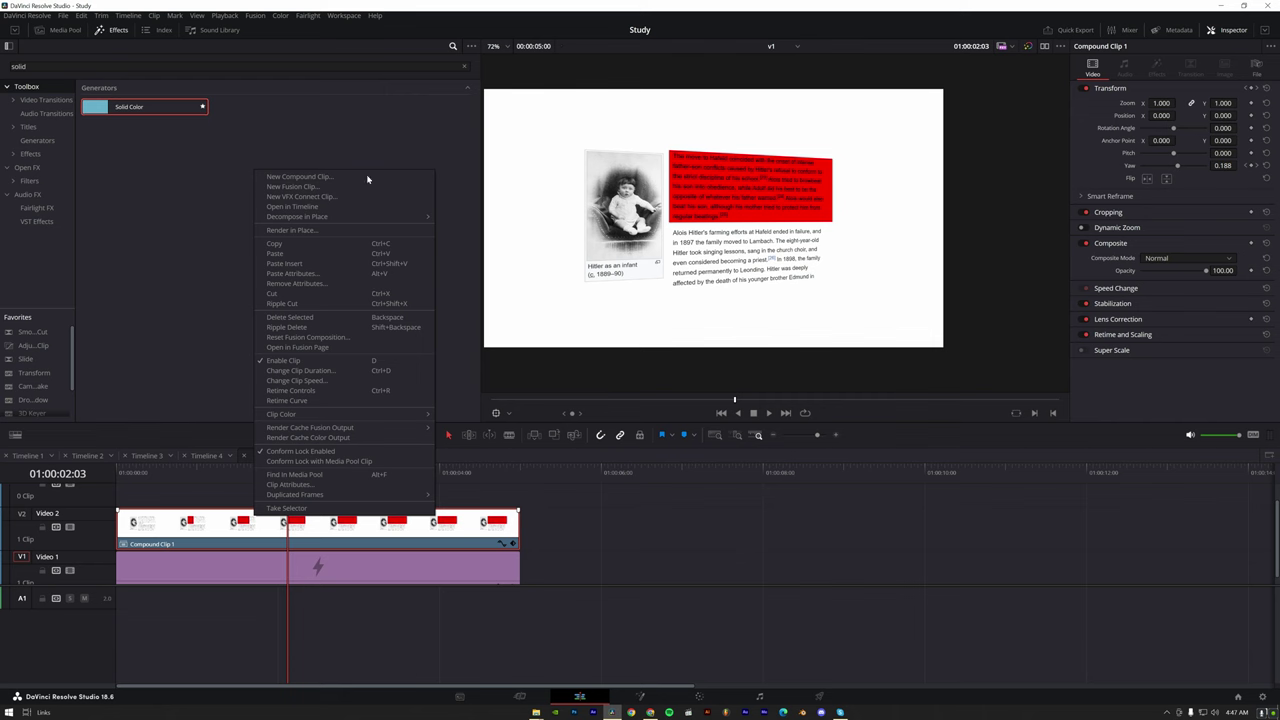
pyautogui.click(306, 209)
pyautogui.click(392, 560)
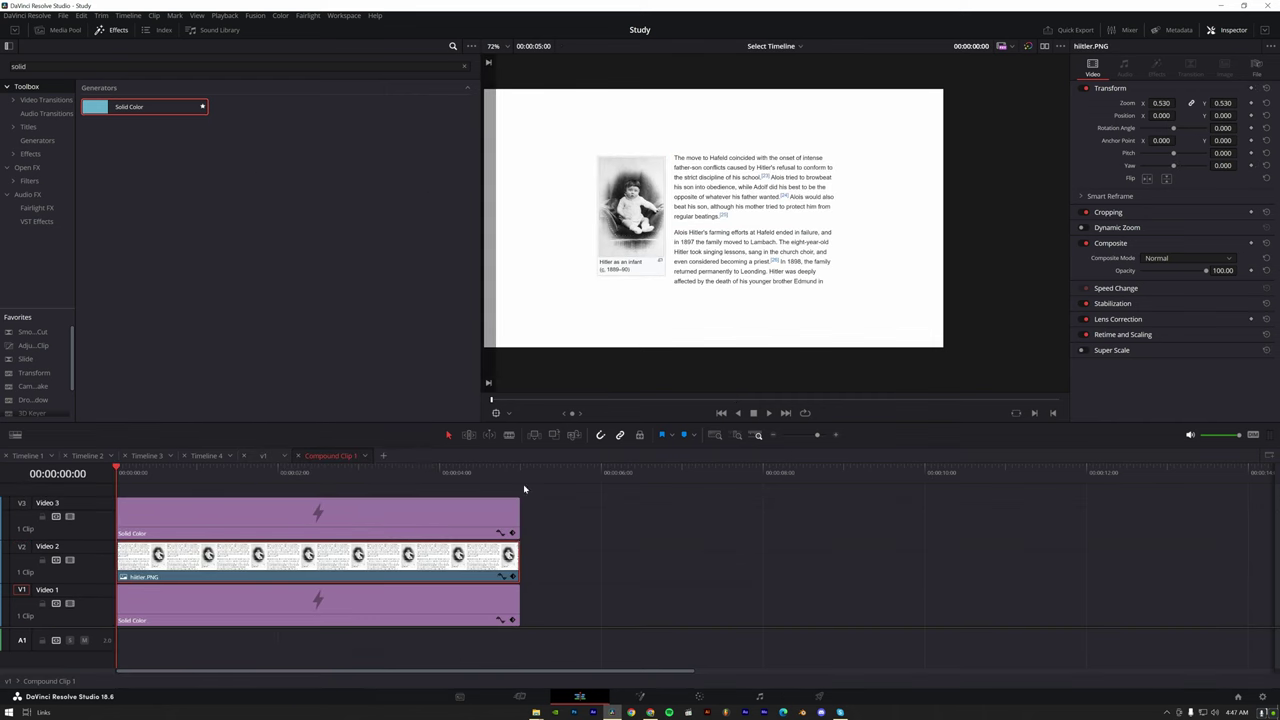
pyautogui.click(500, 512)
pyautogui.click(1224, 91)
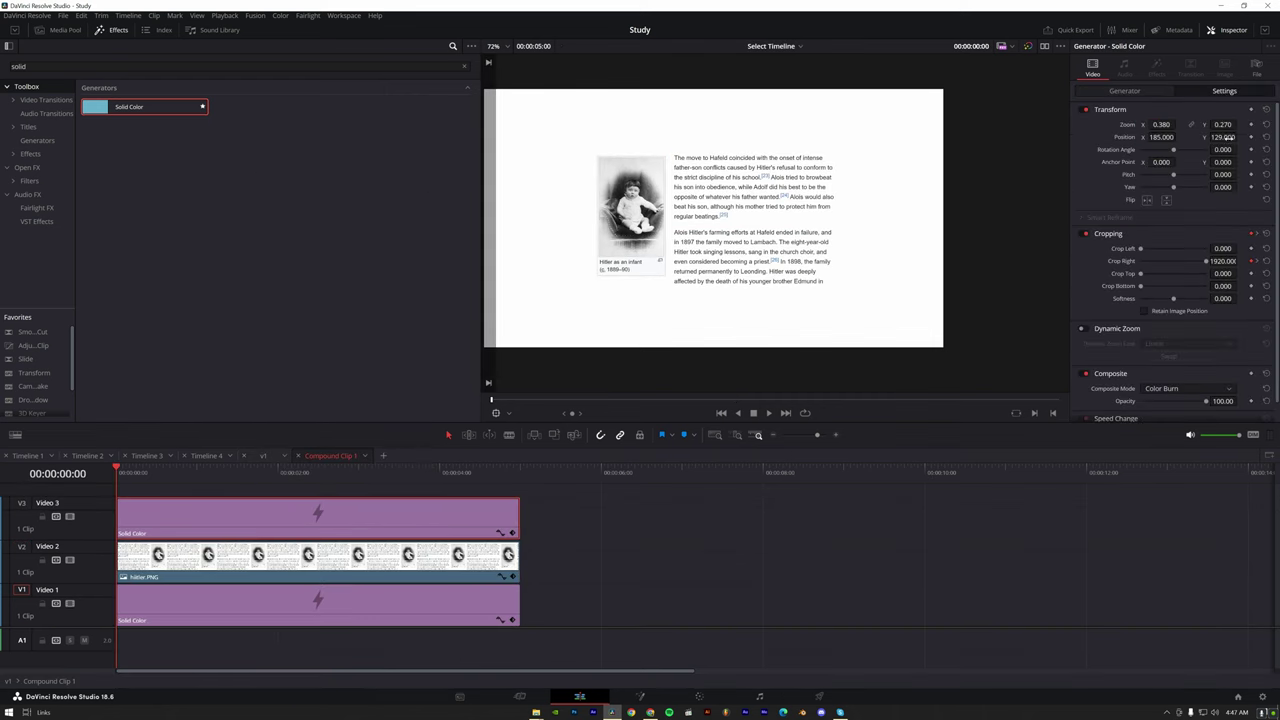
# - Move the red box up and squash it to Zoom Y 0.050 over the first line
pyautogui.click(386, 467)
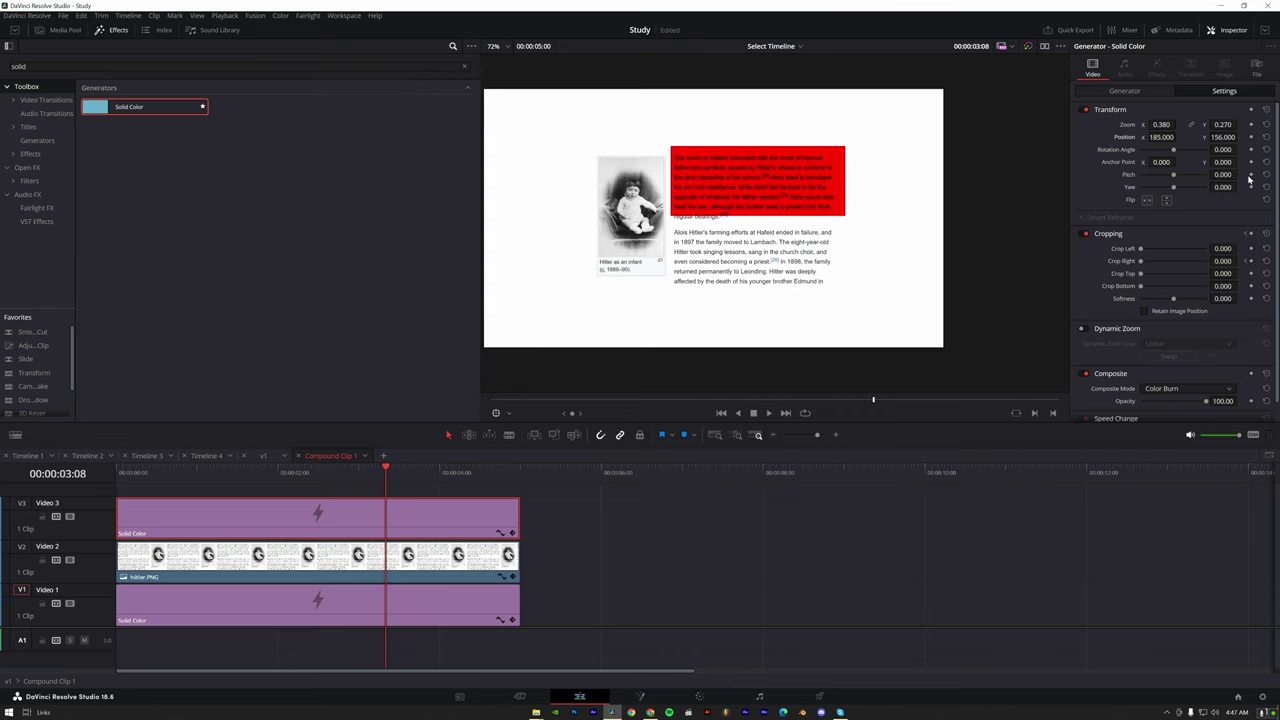
pyautogui.moveTo(1222, 137); pyautogui.dragTo(1240, 137)
pyautogui.press('Home')
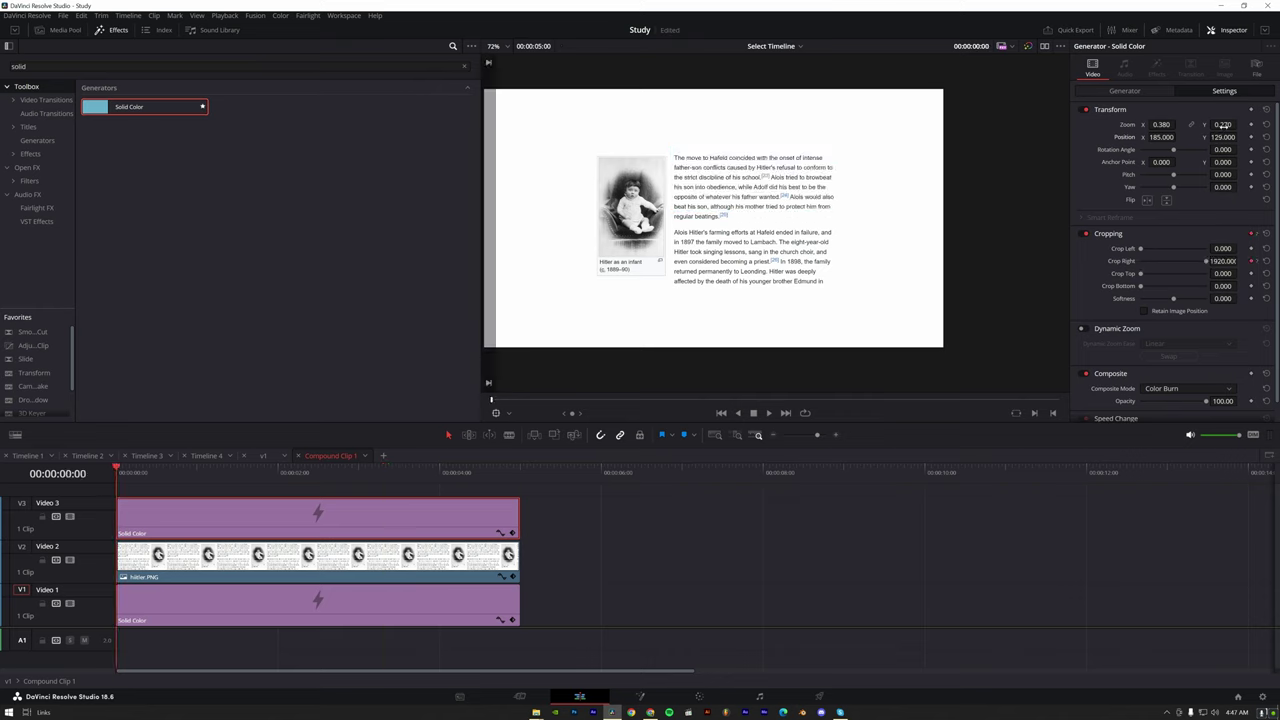
pyautogui.click(305, 470)
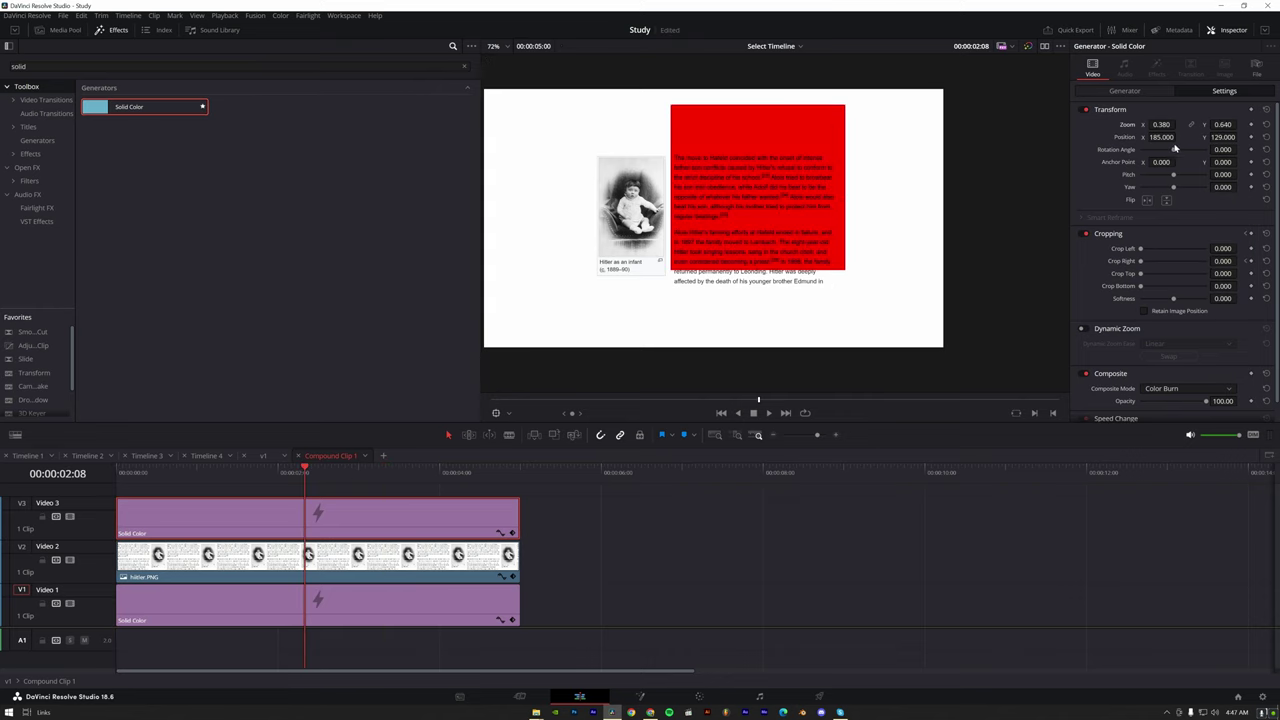
pyautogui.moveTo(1222, 124)
pyautogui.mouseDown()
pyautogui.moveTo(1240, 124)
pyautogui.moveTo(1240, 137)
pyautogui.mouseUp()
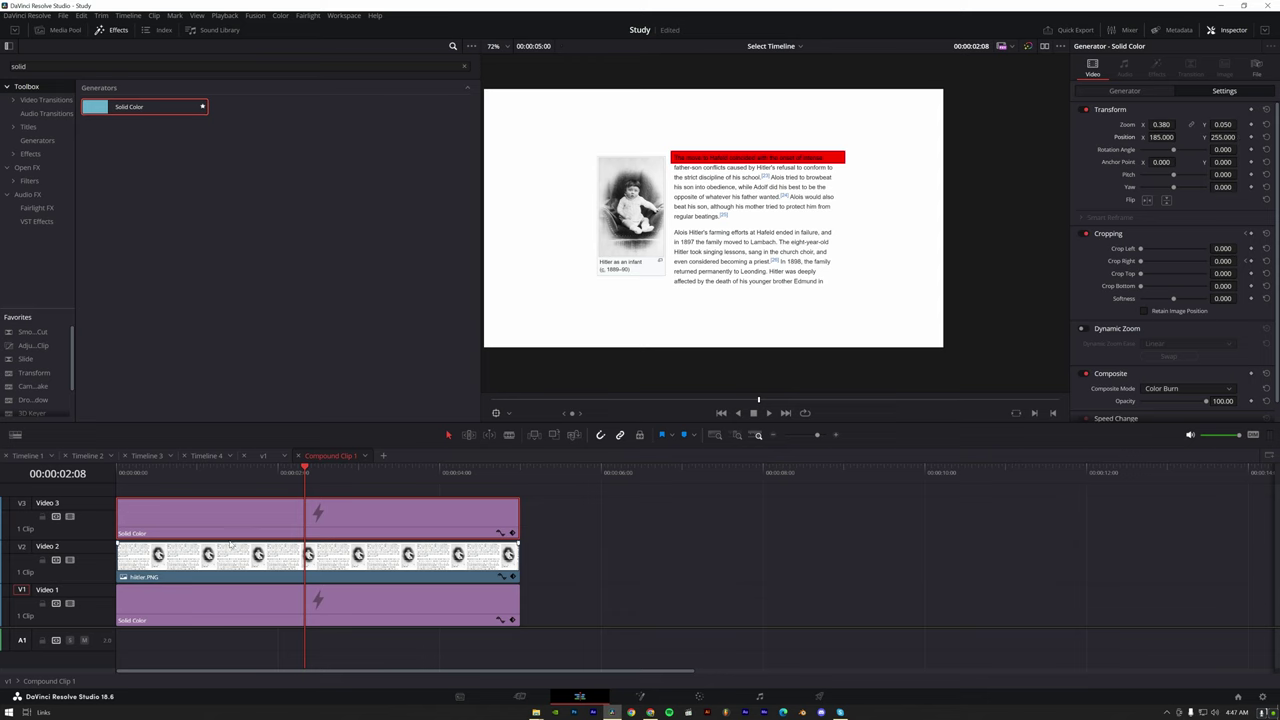
# - Copy the red bar onto new tracks, sliding each copy down onto a lower line of text
pyautogui.moveTo(230, 530); pyautogui.dragTo(252, 500)
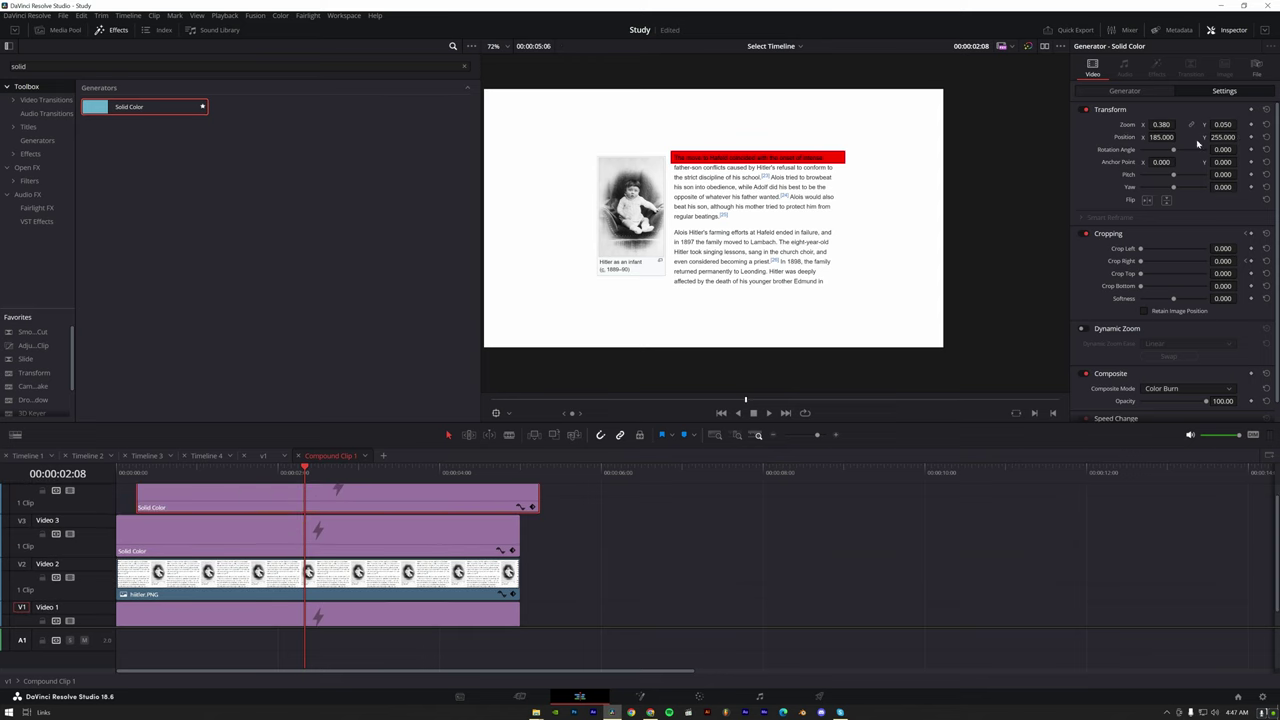
pyautogui.moveTo(1222, 137); pyautogui.dragTo(1240, 137)
pyautogui.moveTo(352, 495); pyautogui.dragTo(369, 500)
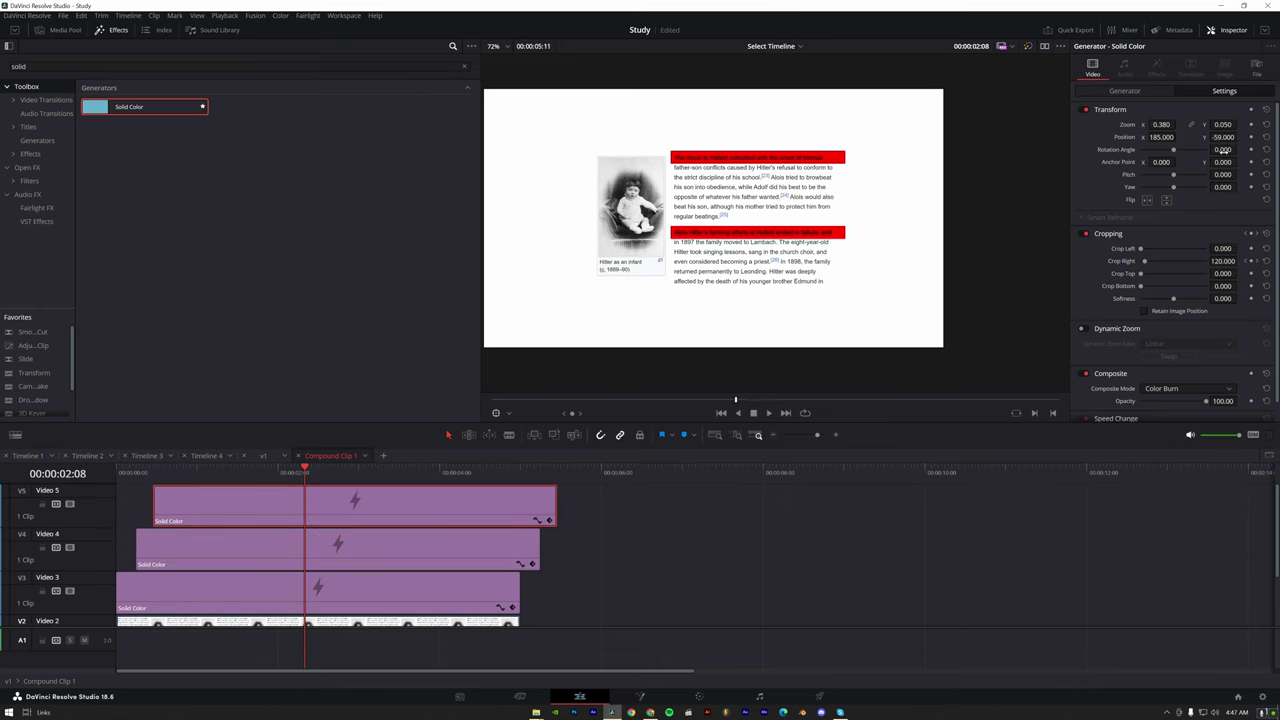
pyautogui.moveTo(1222, 139); pyautogui.dragTo(1240, 137)
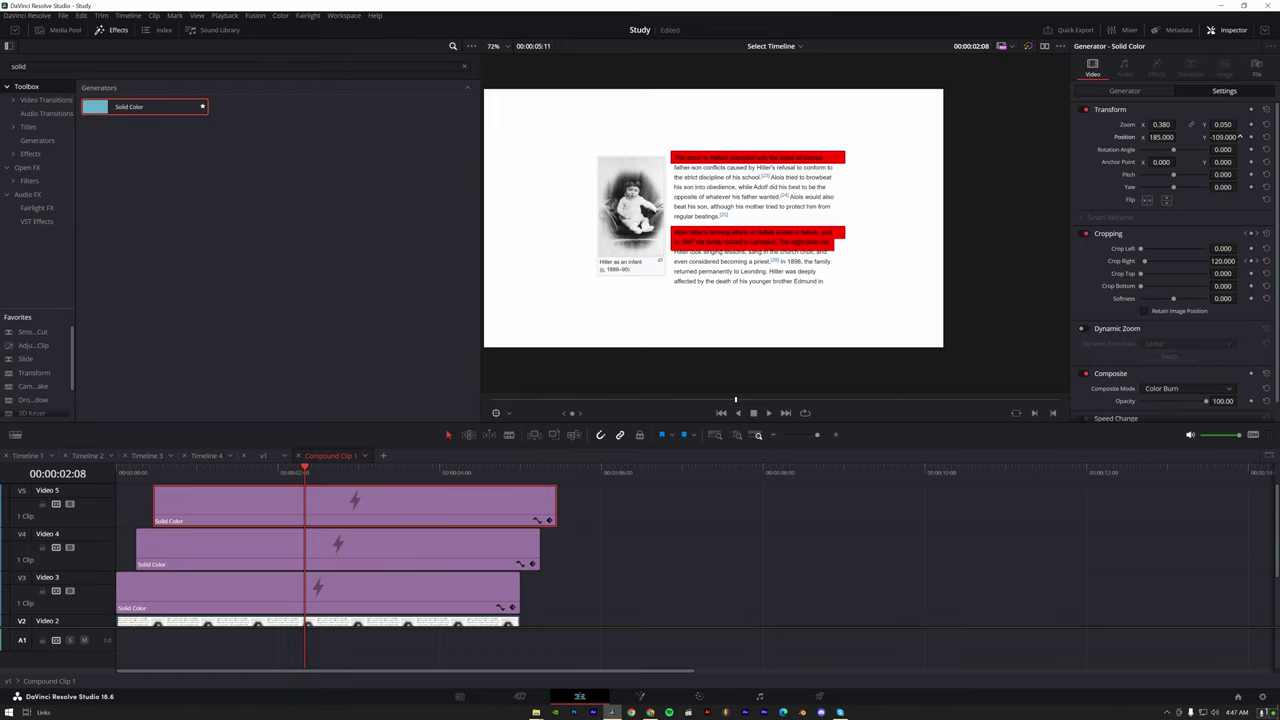
pyautogui.moveTo(358, 508)
pyautogui.mouseDown()
pyautogui.moveTo(363, 478)
pyautogui.moveTo(367, 498)
pyautogui.mouseUp()
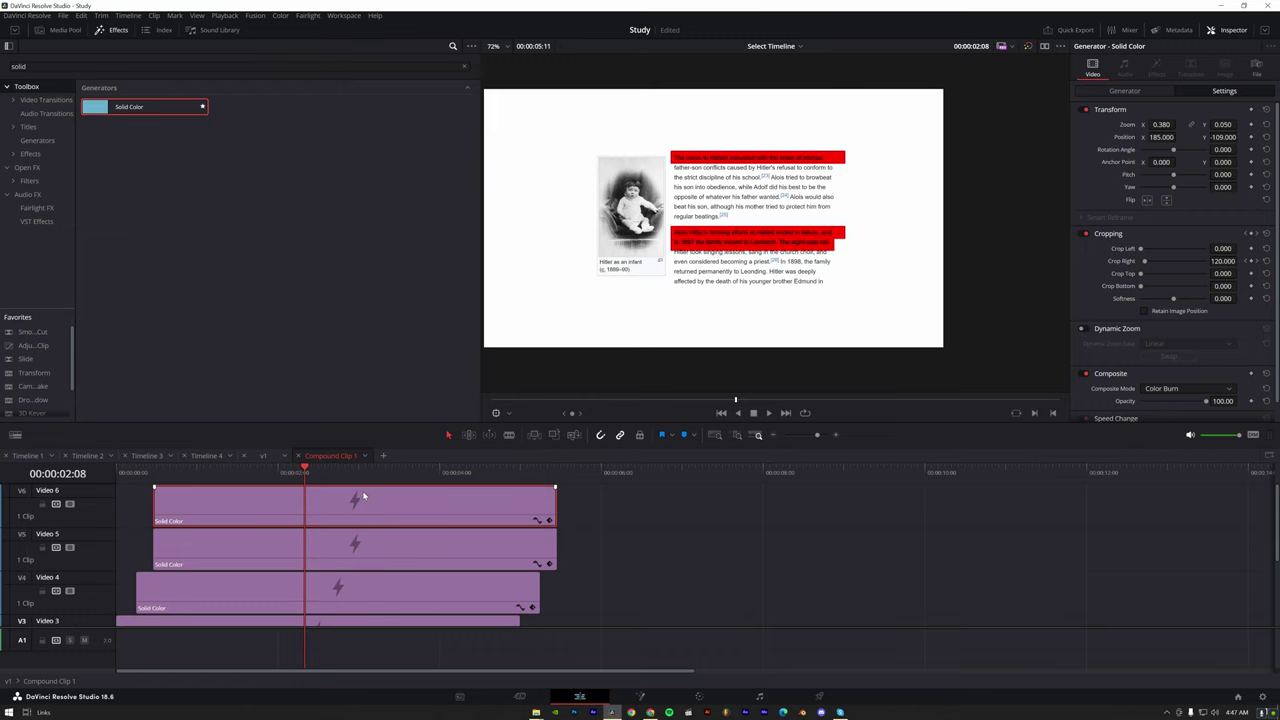
# - Toggle the top bar off and on to check the Video 5 bar, then reposition it over its line
pyautogui.scroll(-3, 397, 523)
pyautogui.scroll(3, 397, 526)
pyautogui.press('d')
pyautogui.click(380, 535)
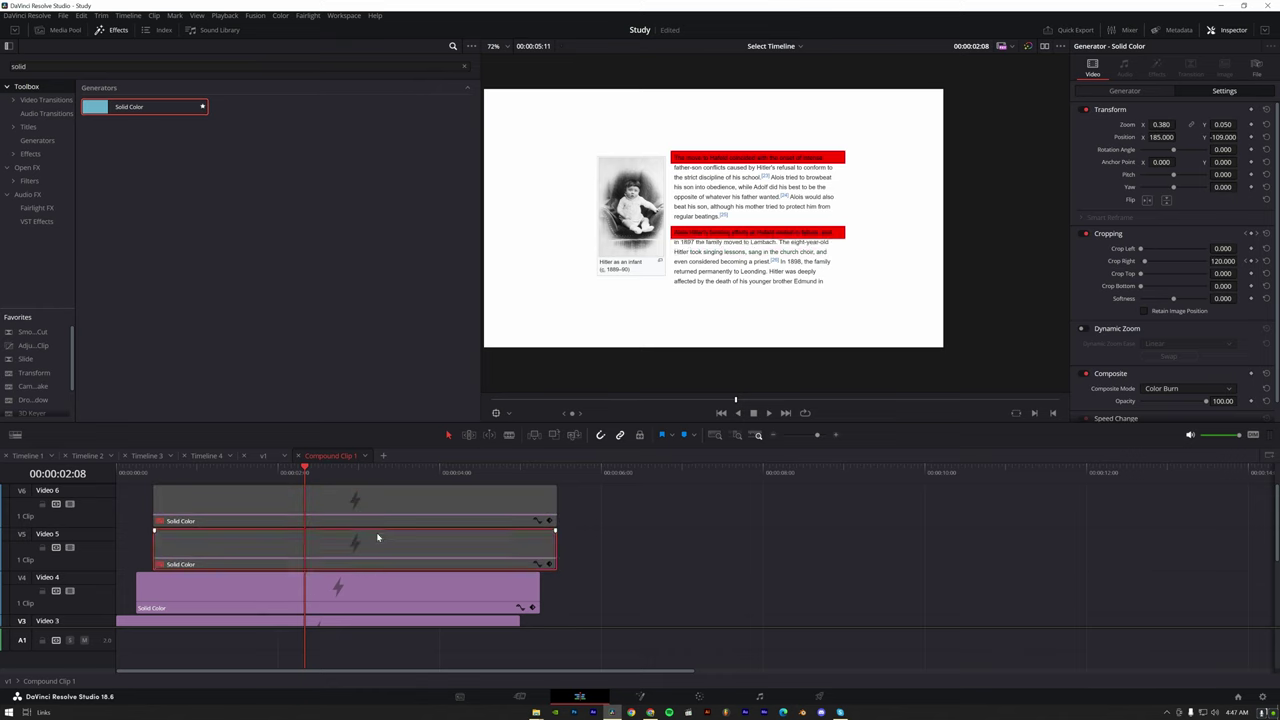
pyautogui.click(378, 524)
pyautogui.press('d')
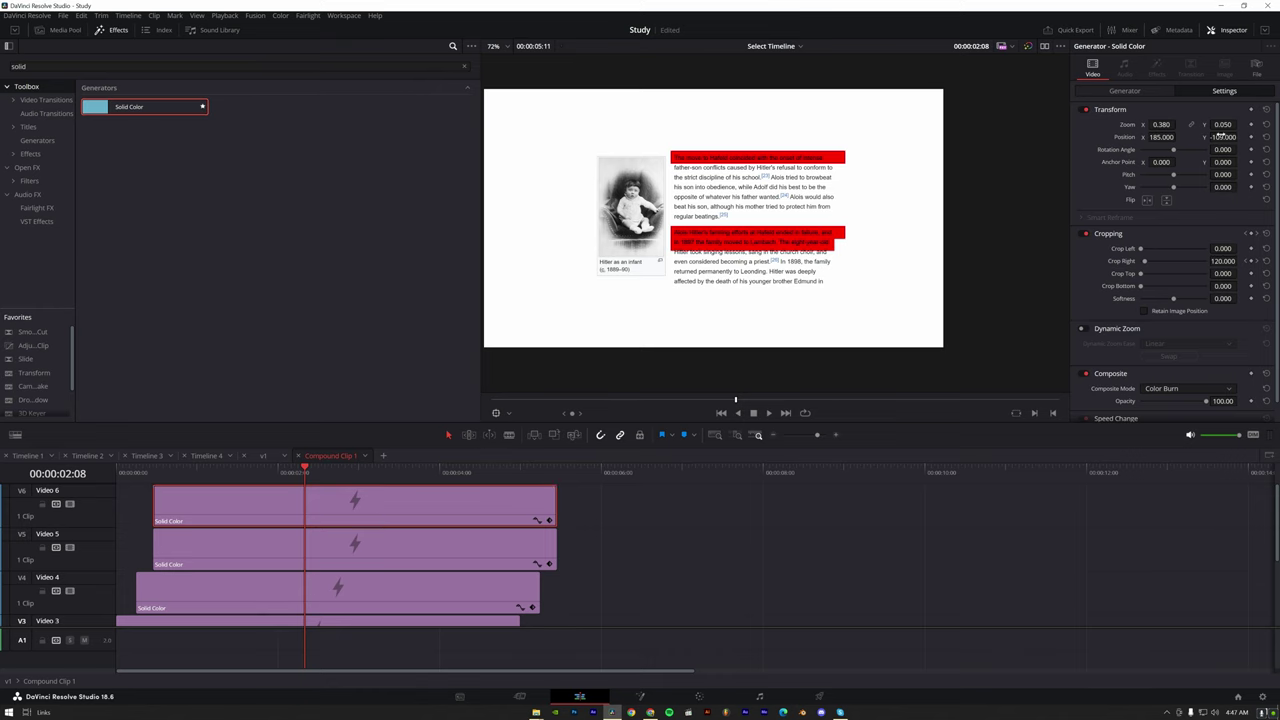
pyautogui.moveTo(1240, 137); pyautogui.dragTo(1240, 136)
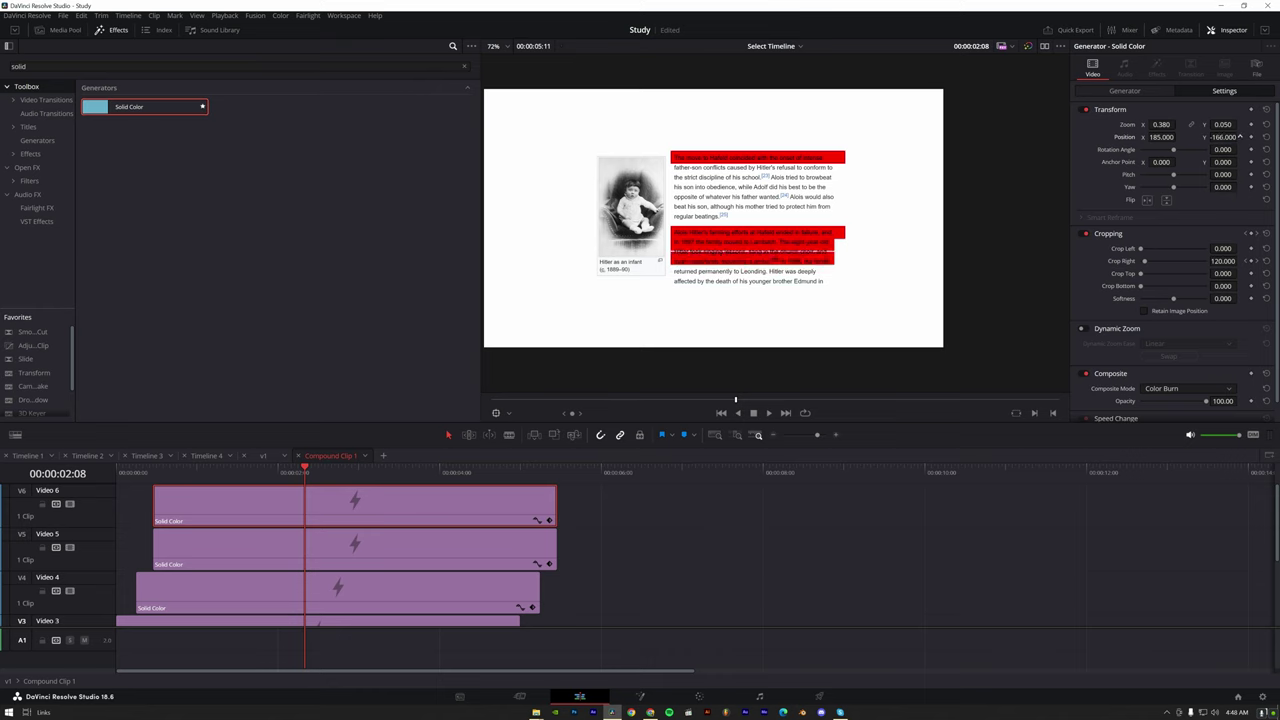
pyautogui.moveTo(1171, 186); pyautogui.dragTo(484, 458)
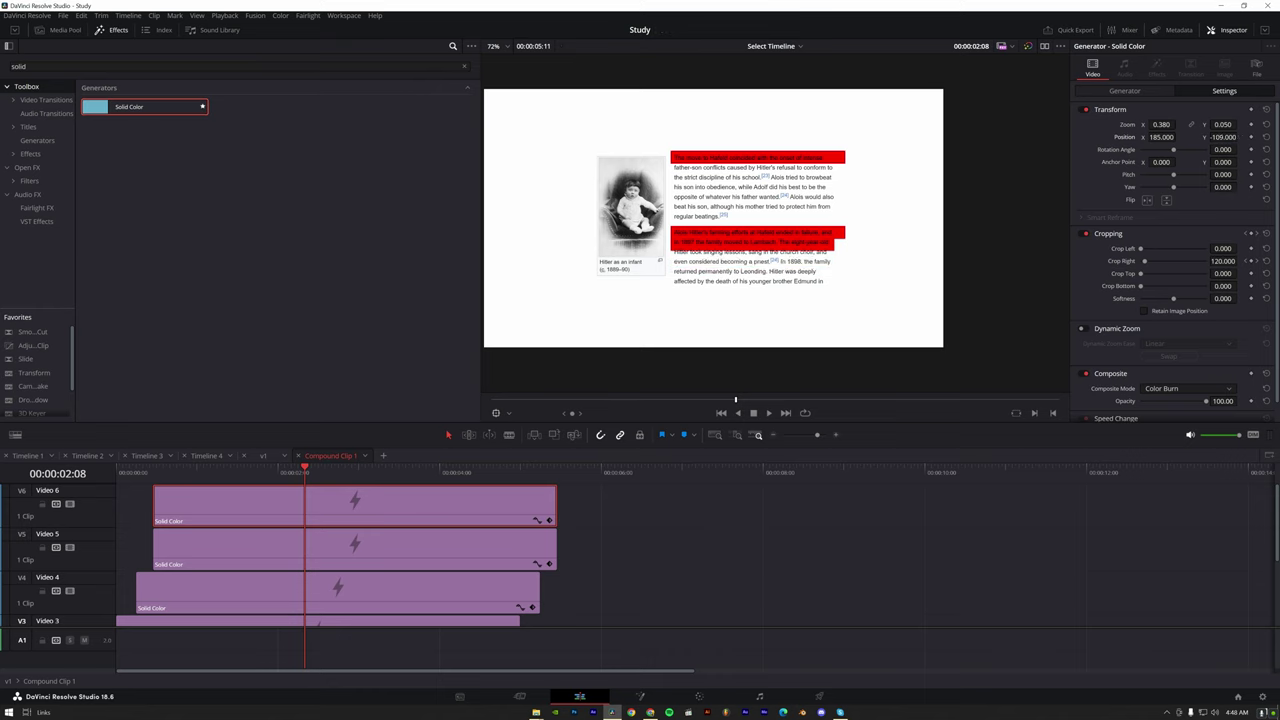
# - Disable the Video 6 and 5 bars to inspect Video 4, and make the red bar much thinner
pyautogui.press('d')
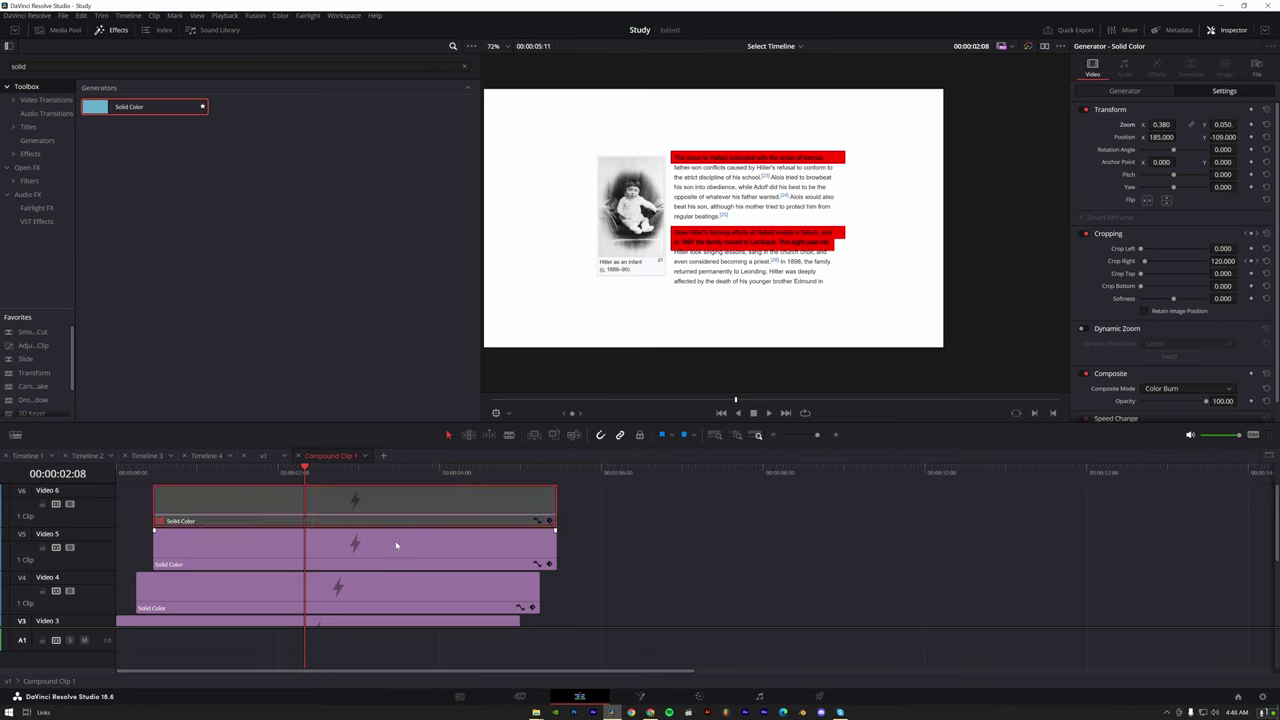
pyautogui.click(390, 554)
pyautogui.press('d')
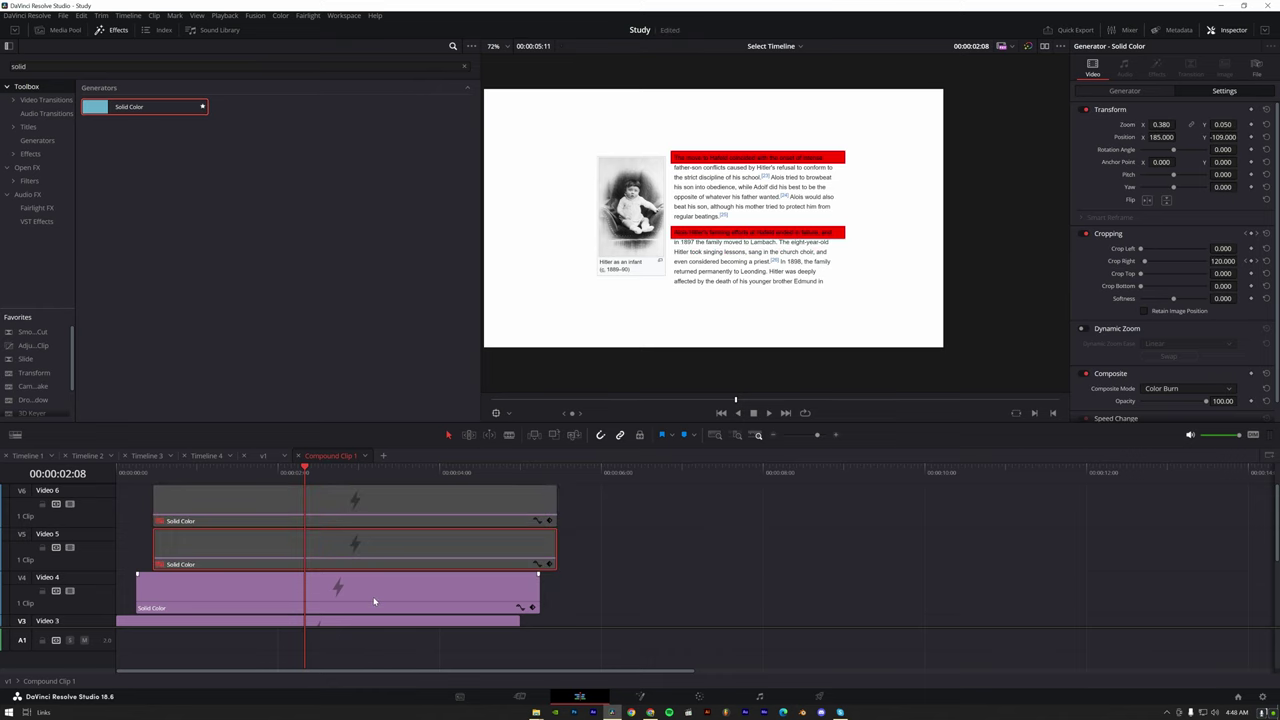
pyautogui.click(374, 601)
pyautogui.press('d')
pyautogui.press('d')
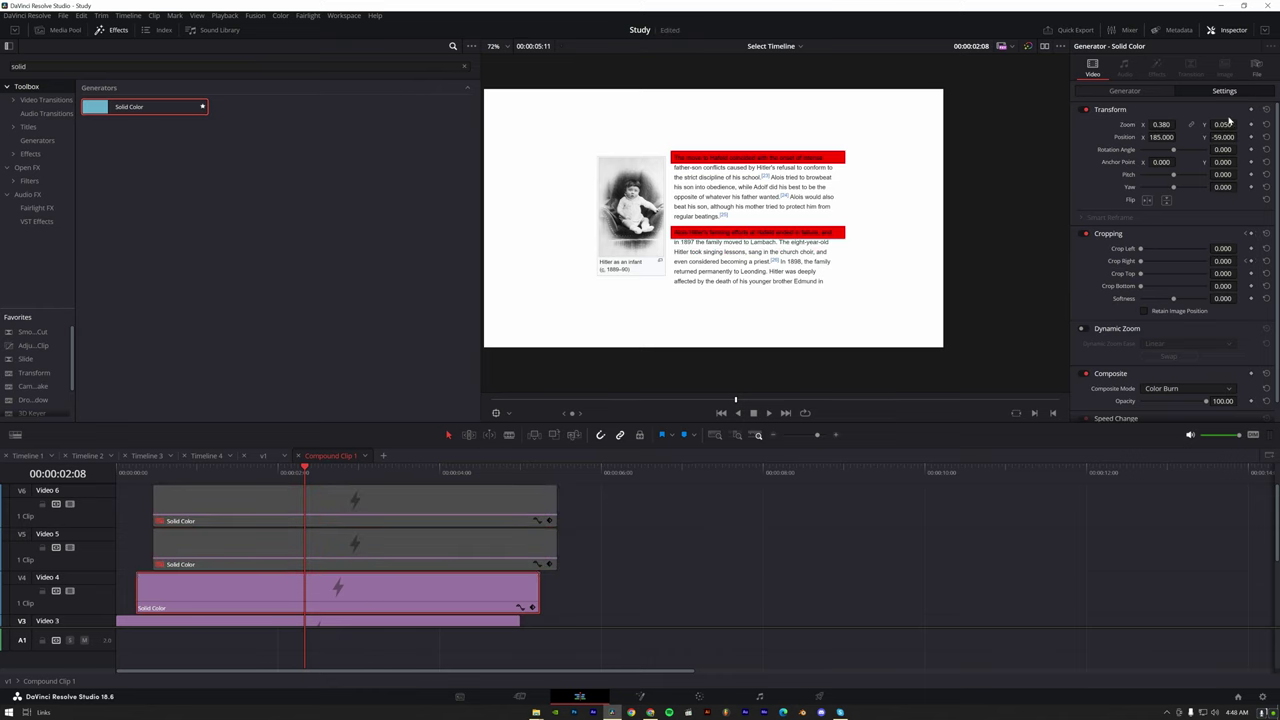
pyautogui.moveTo(1222, 124); pyautogui.dragTo(1238, 124)
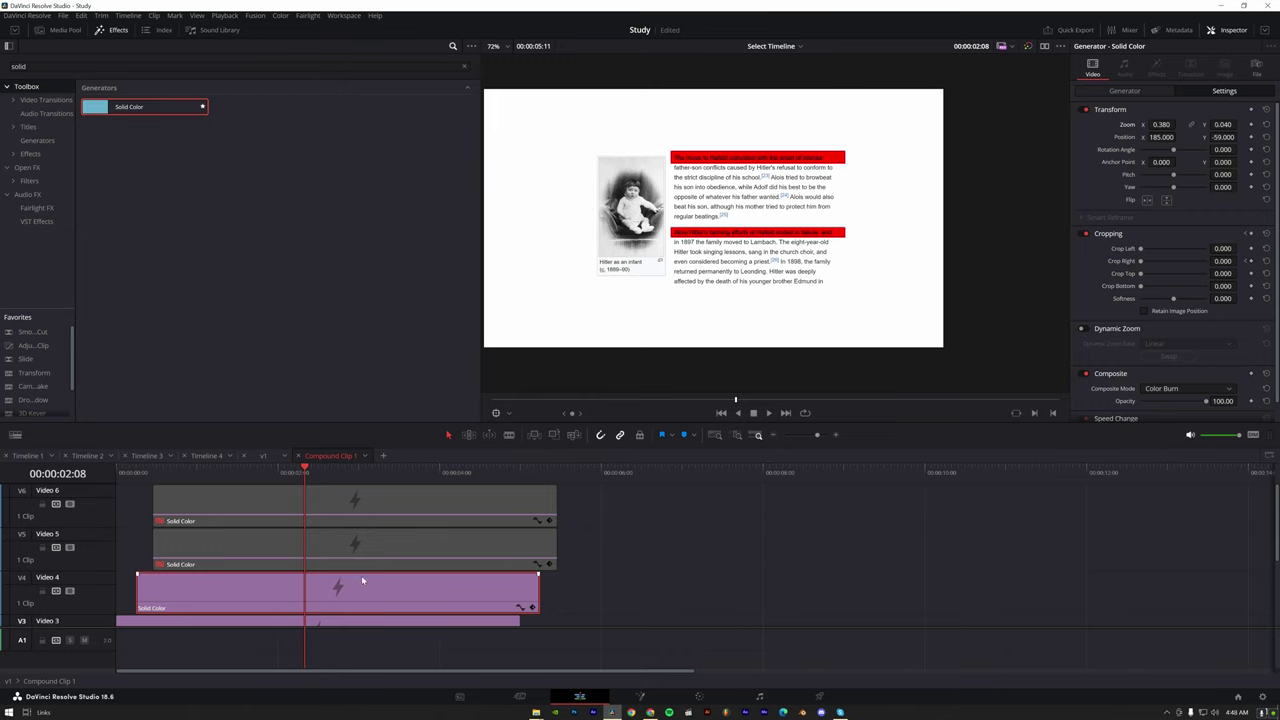
# - Lower the Video 5 bar further down the text and offset the top bar clip slightly later
pyautogui.moveTo(356, 554); pyautogui.dragTo(379, 543)
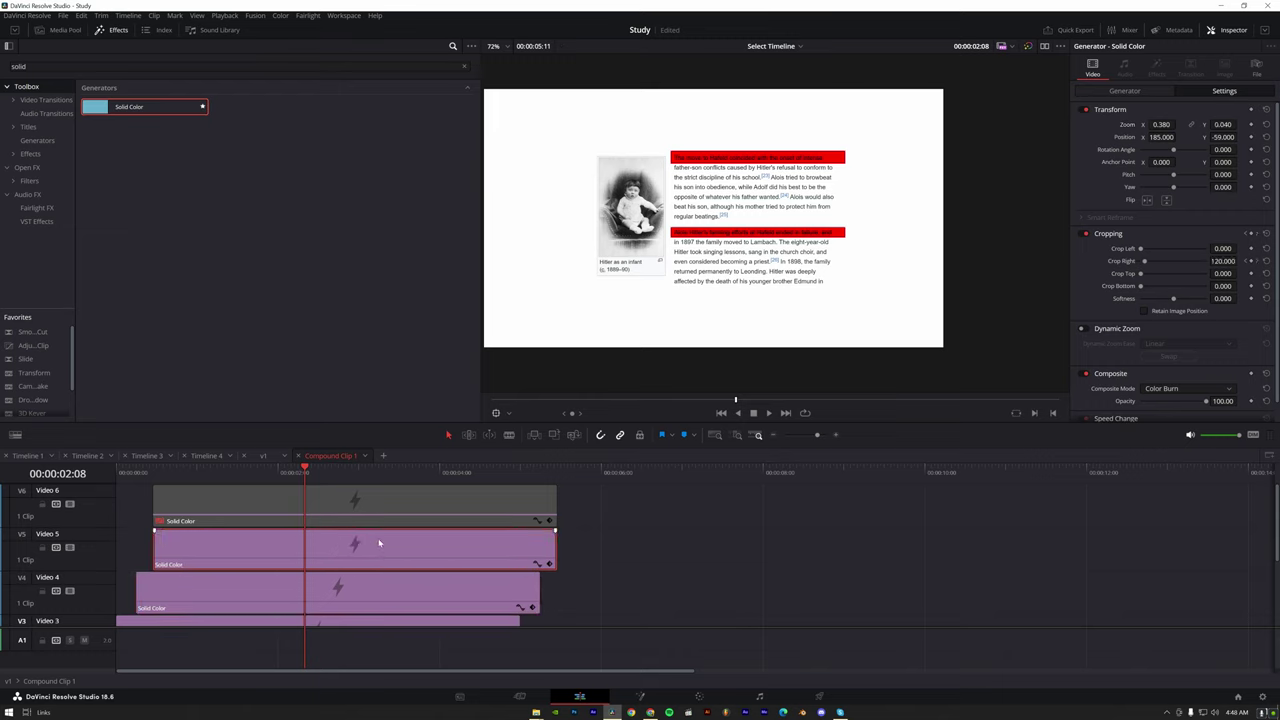
pyautogui.moveTo(1222, 137); pyautogui.dragTo(1240, 136)
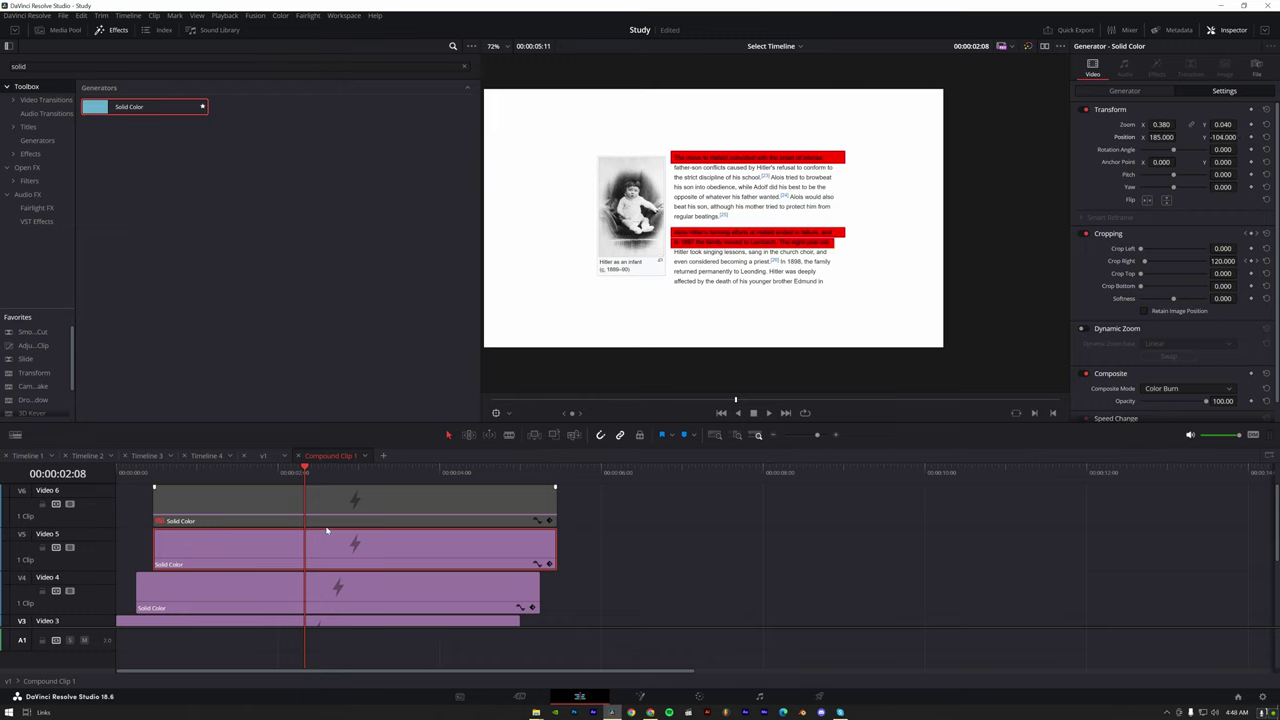
pyautogui.moveTo(279, 505); pyautogui.dragTo(293, 505)
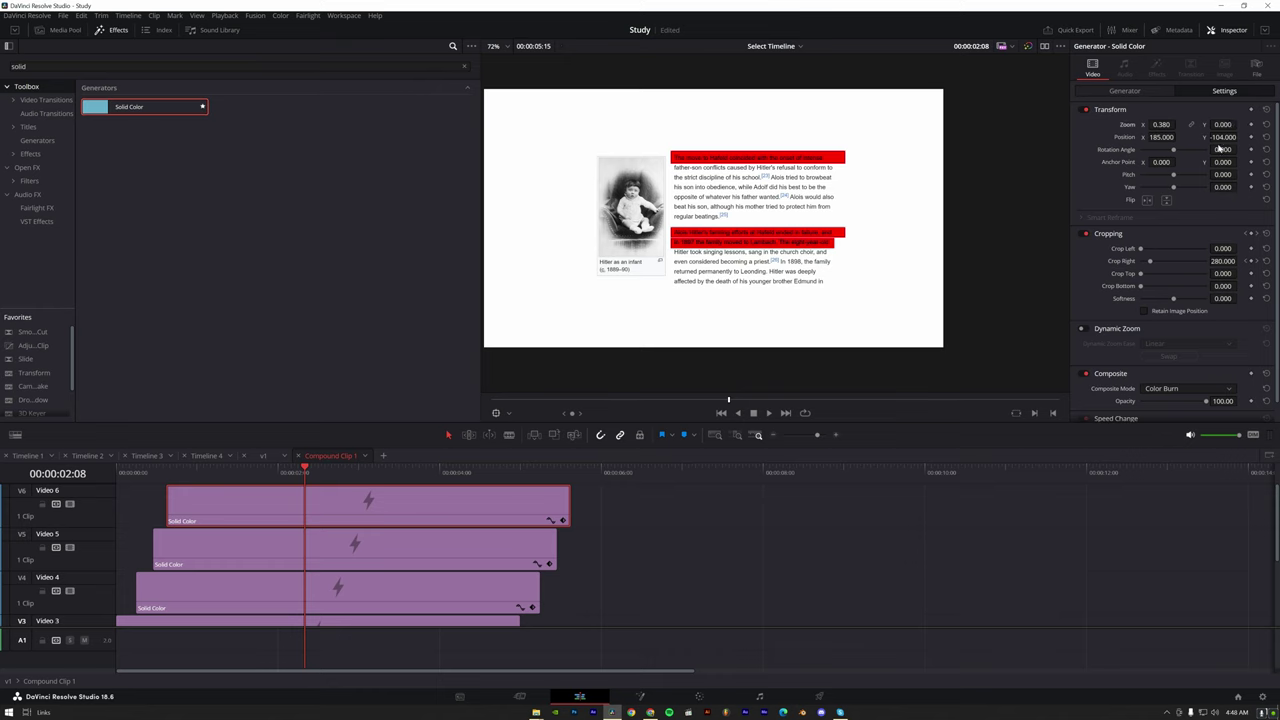
# - Slide the top red bar far to the left, checking it at a later frame of the wipe
pyautogui.moveTo(1160, 137); pyautogui.dragTo(1100, 137)
pyautogui.click(356, 476)
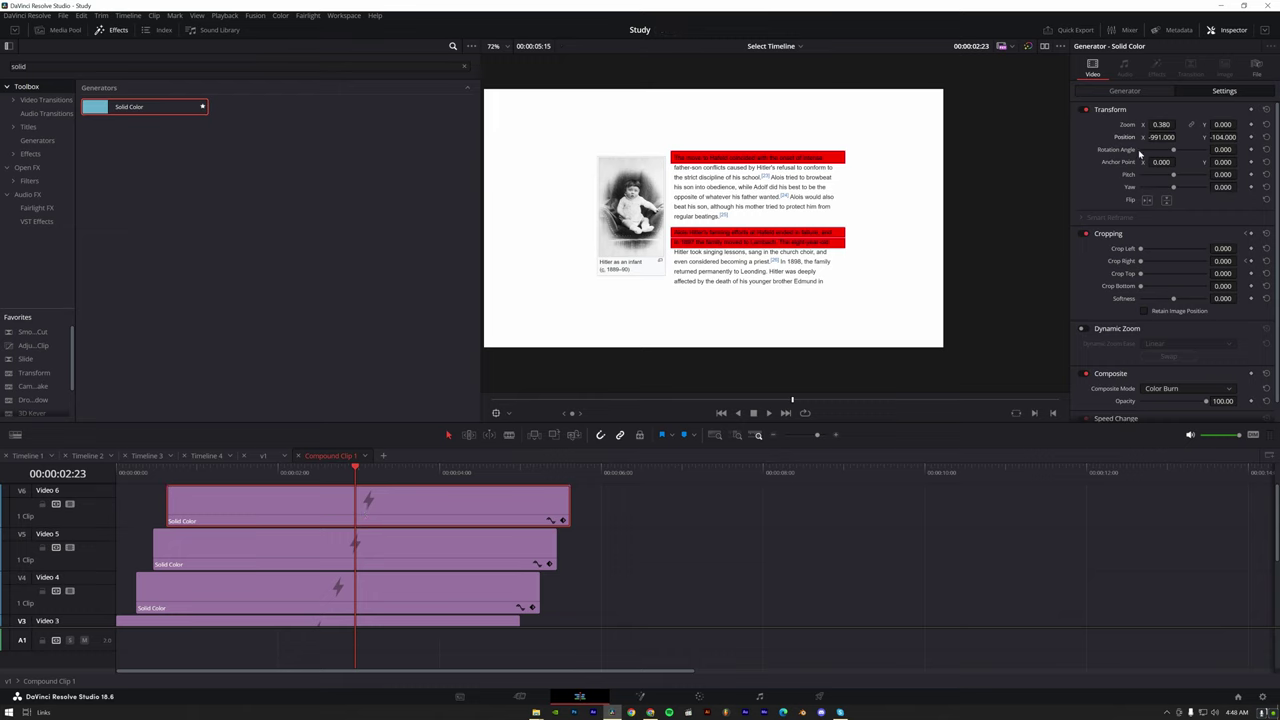
pyautogui.moveTo(1160, 137); pyautogui.dragTo(1145, 137)
# - Reset the V6 bar's transform, zoom it to 0.10 × 0.02 and position it near -386, -182 under the photo
pyautogui.click(1266, 110)
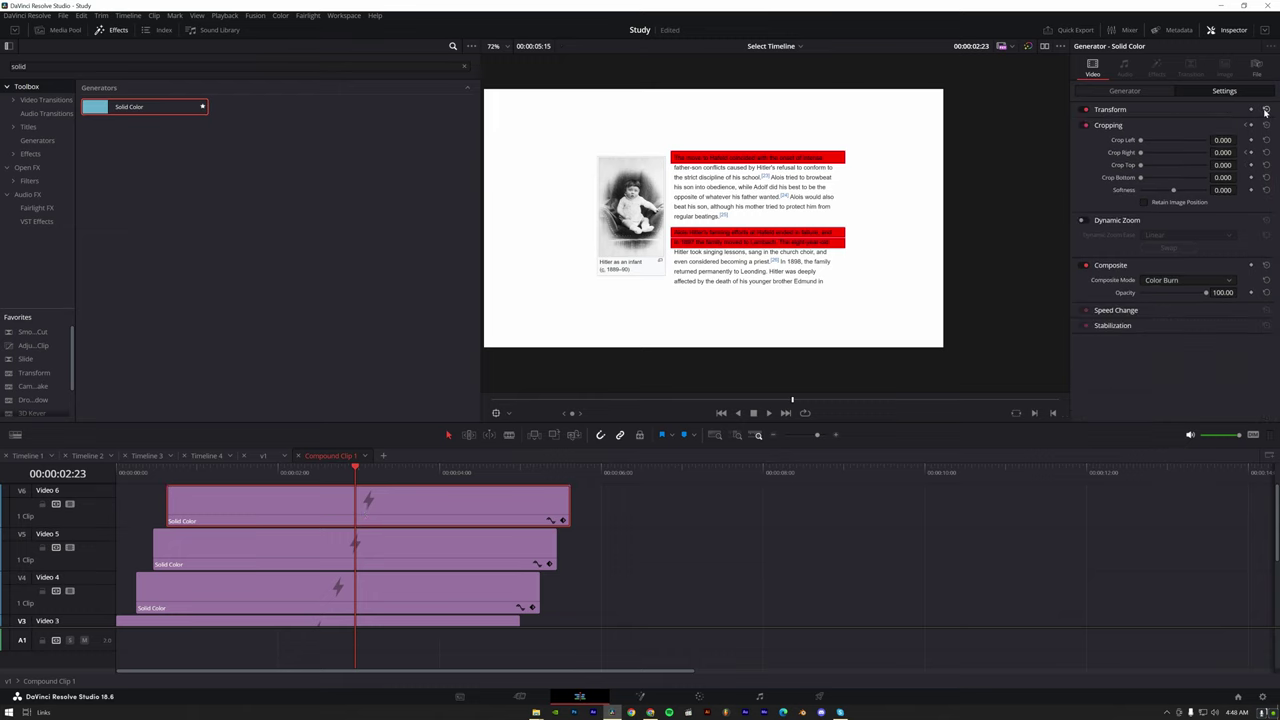
pyautogui.click(1110, 112)
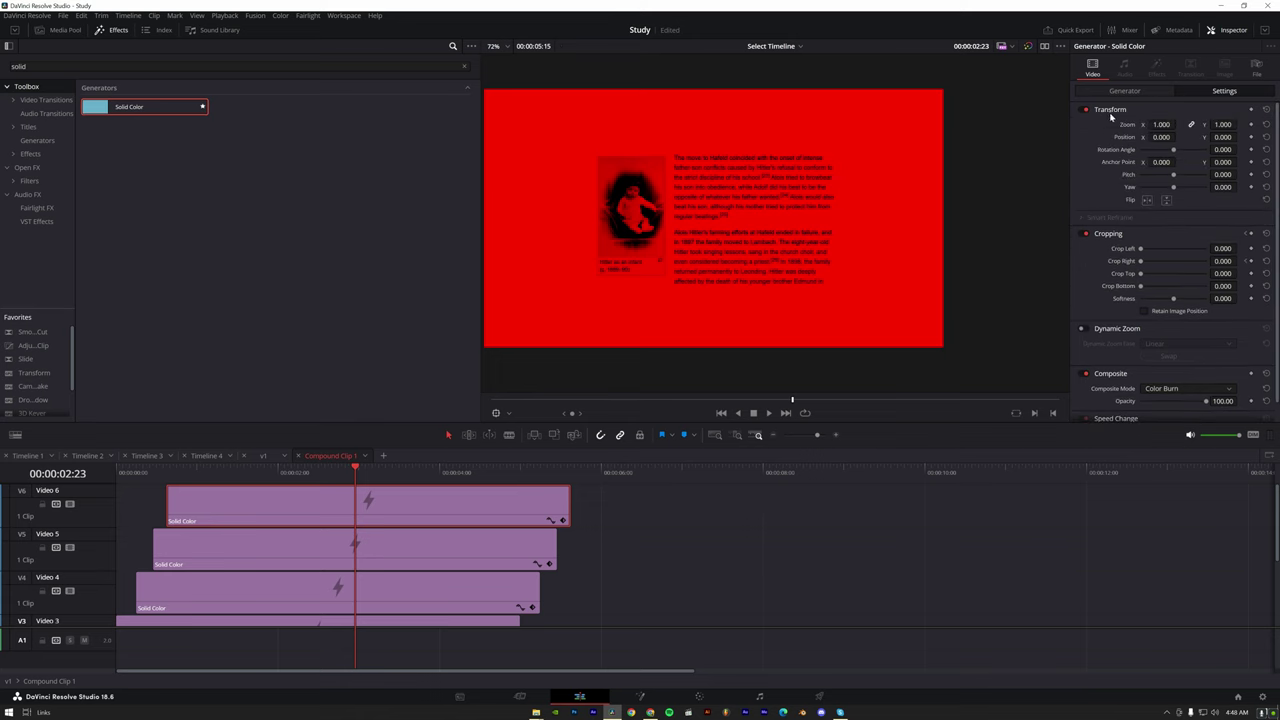
pyautogui.moveTo(1165, 124)
pyautogui.mouseDown()
pyautogui.moveTo(1150, 124)
pyautogui.moveTo(1240, 124)
pyautogui.moveTo(1184, 142)
pyautogui.moveTo(1238, 137)
pyautogui.mouseUp()
pyautogui.click(1191, 124)
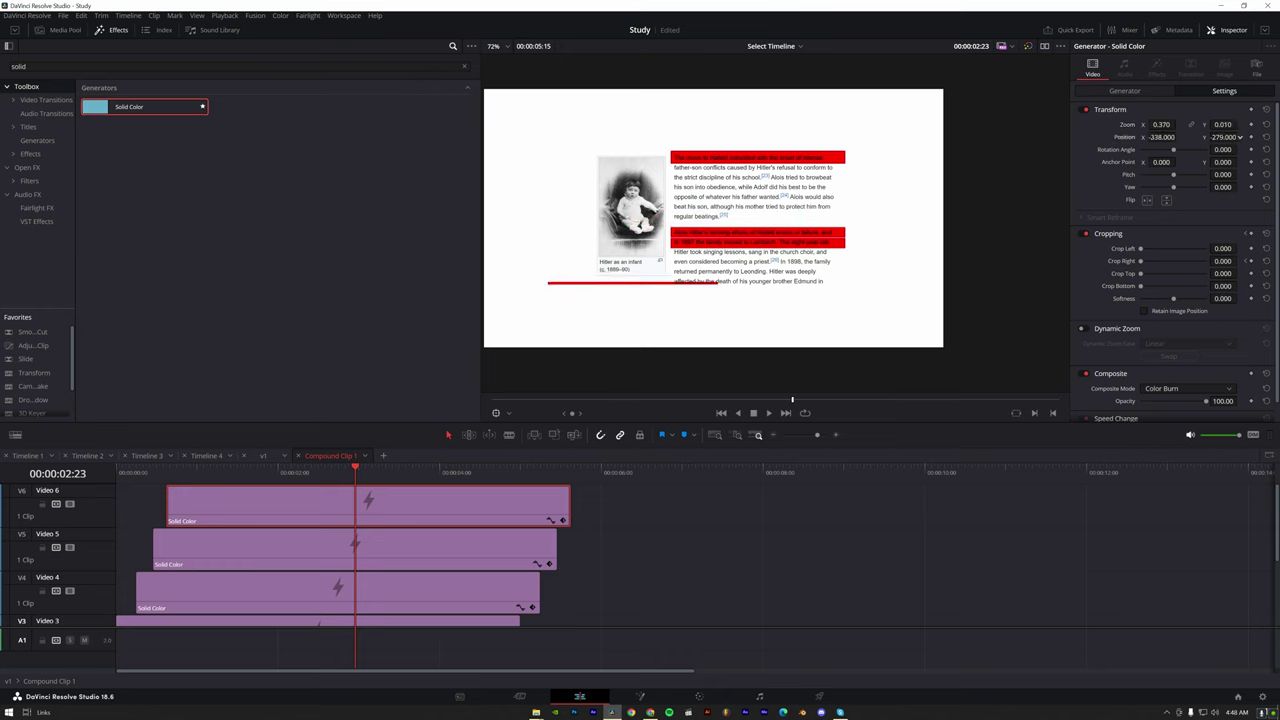
pyautogui.moveTo(1240, 137); pyautogui.dragTo(1120, 124)
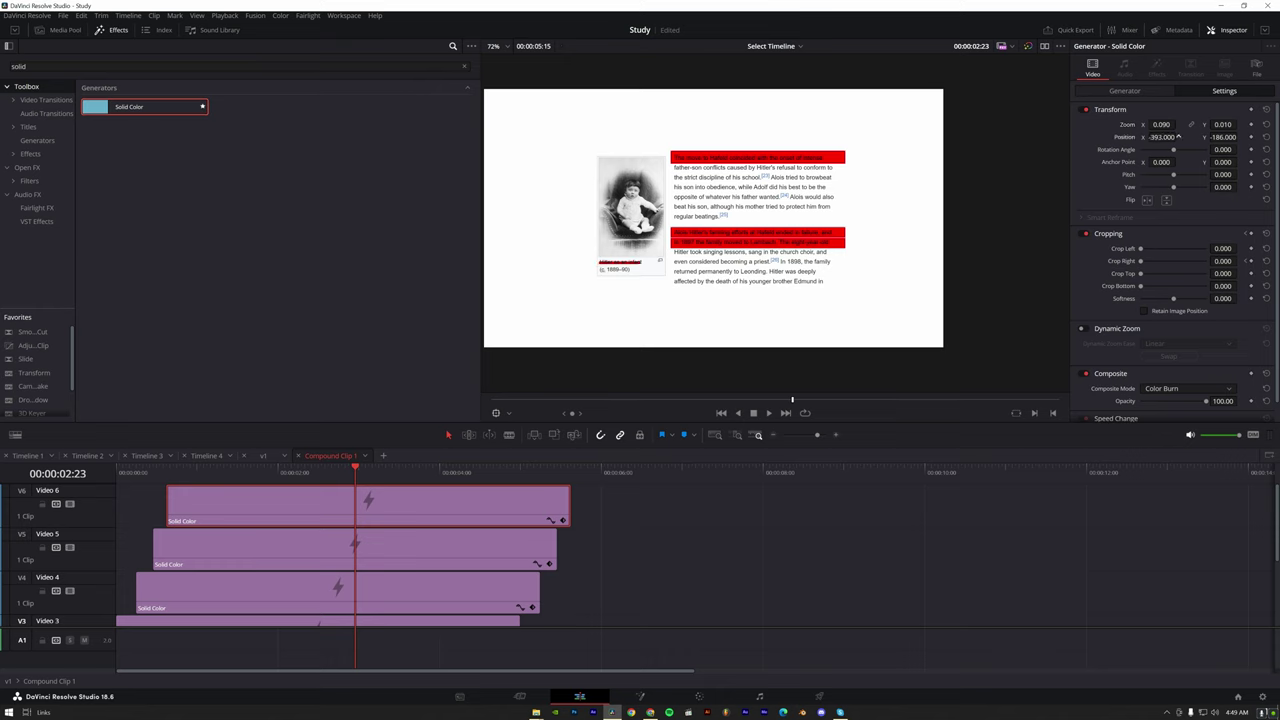
pyautogui.moveTo(1222, 137); pyautogui.dragTo(1240, 137)
pyautogui.moveTo(355, 497); pyautogui.dragTo(4, 508)
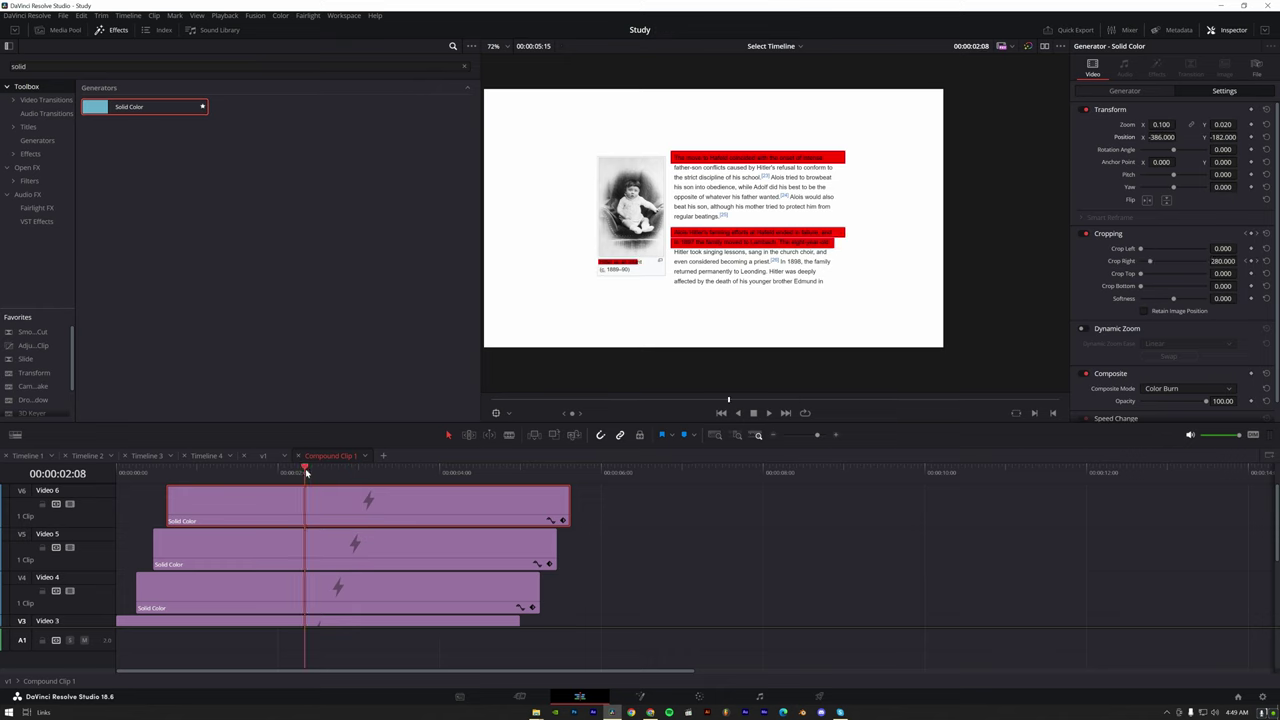
# - Switch to the v1 timeline and play it from the start to preview the angled page's highlight bars
pyautogui.click(265, 456)
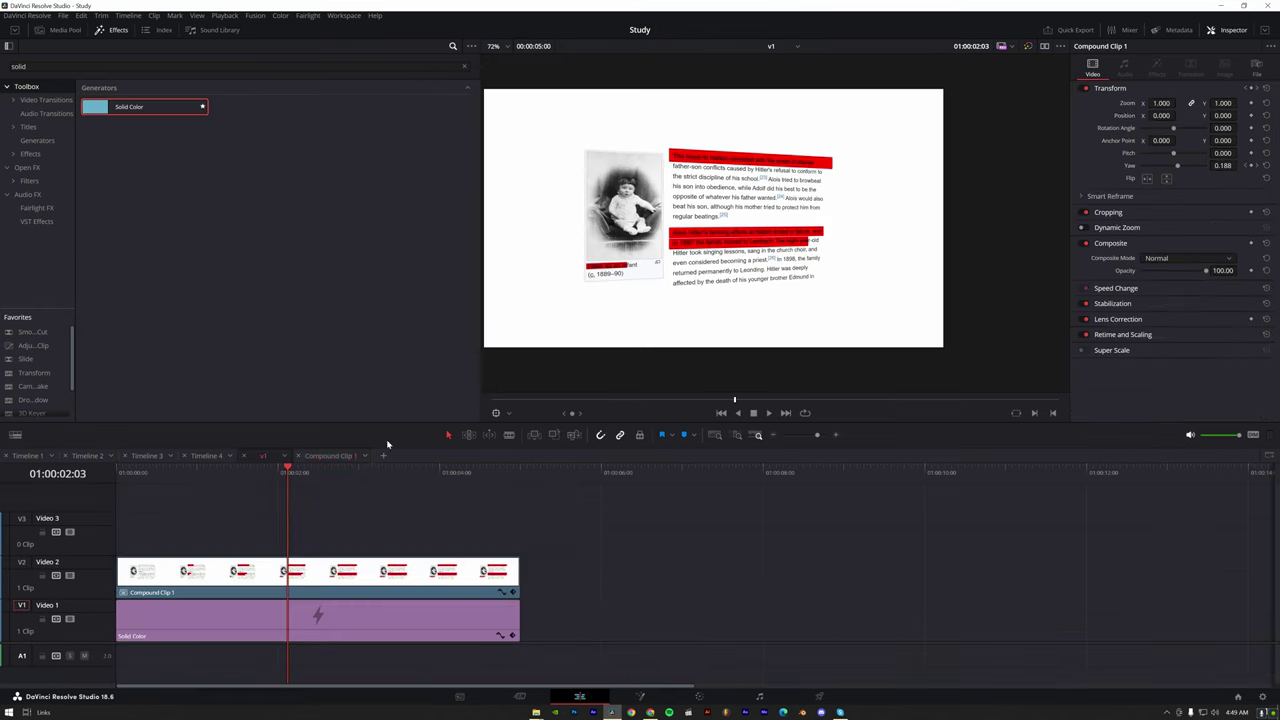
pyautogui.moveTo(286, 477); pyautogui.dragTo(28, 518)
pyautogui.press('space')
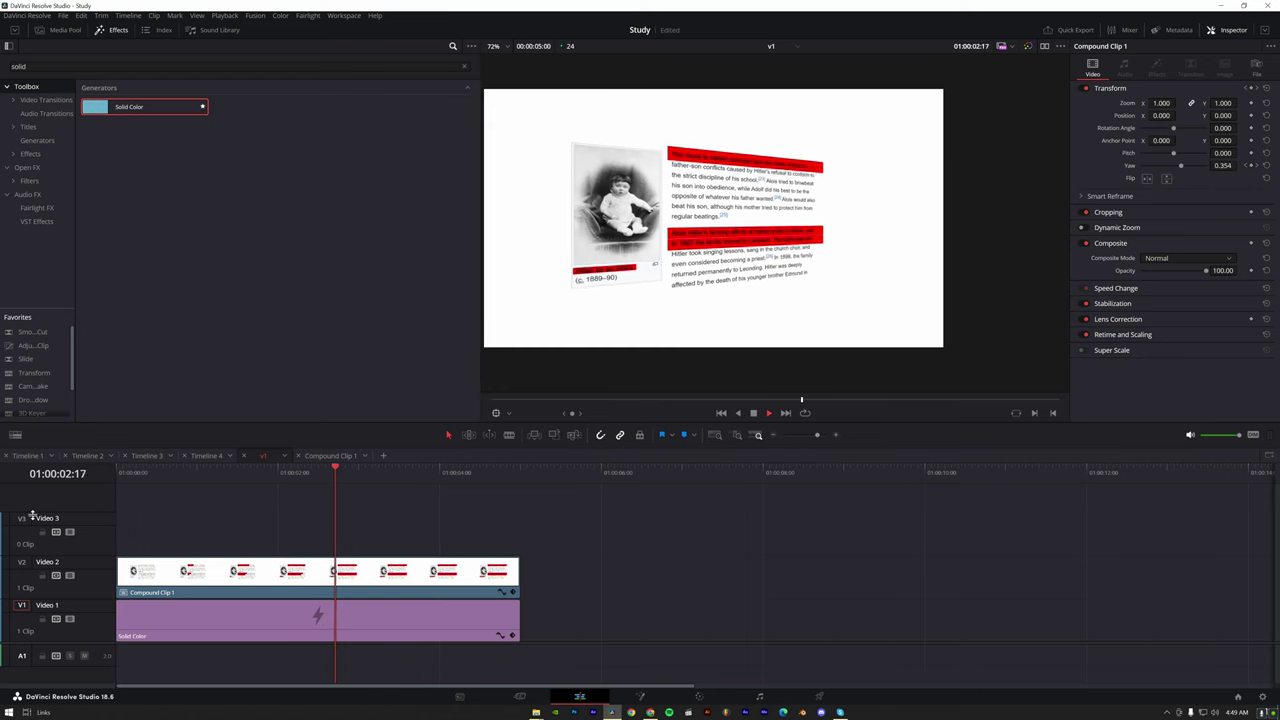
pyautogui.press('space')
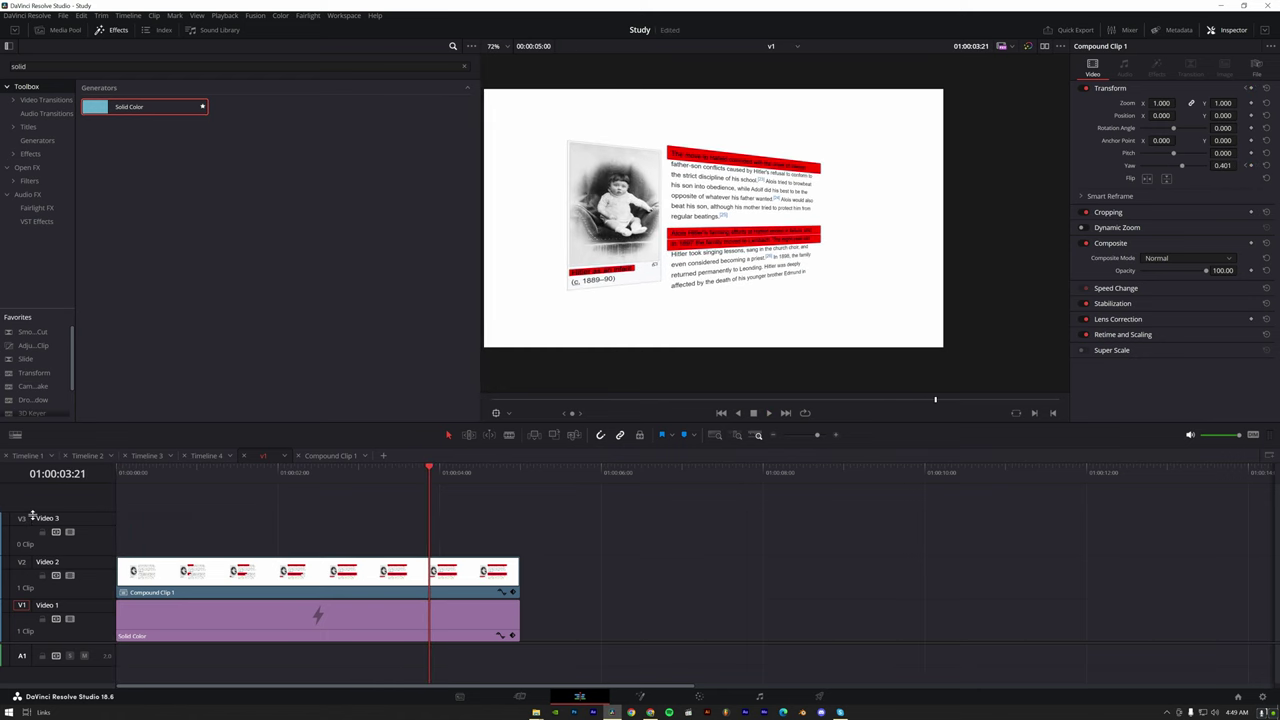